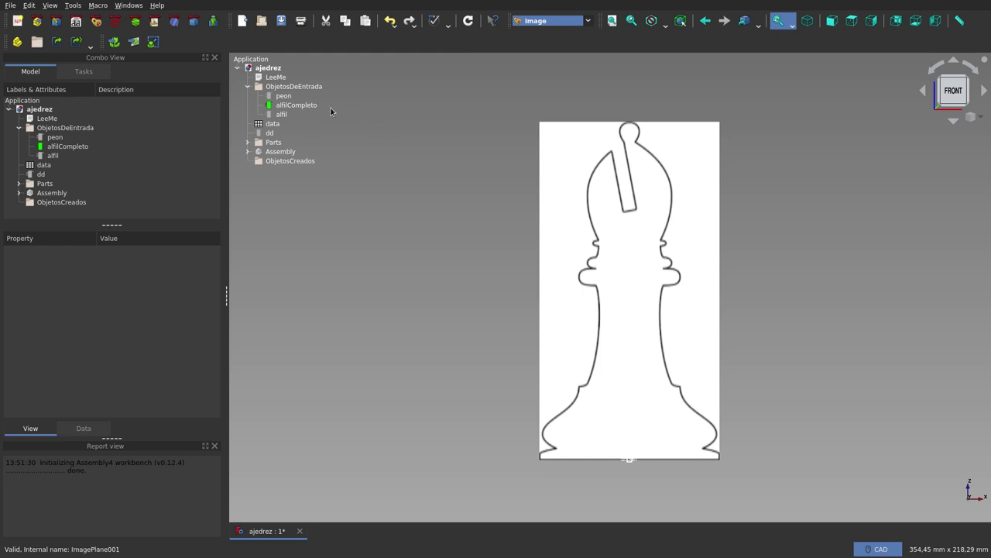
Show the half-bishop image alfil and hide the full bishop image alfilCompleto.
{"action": "left_click", "coordinate": [282, 114]}
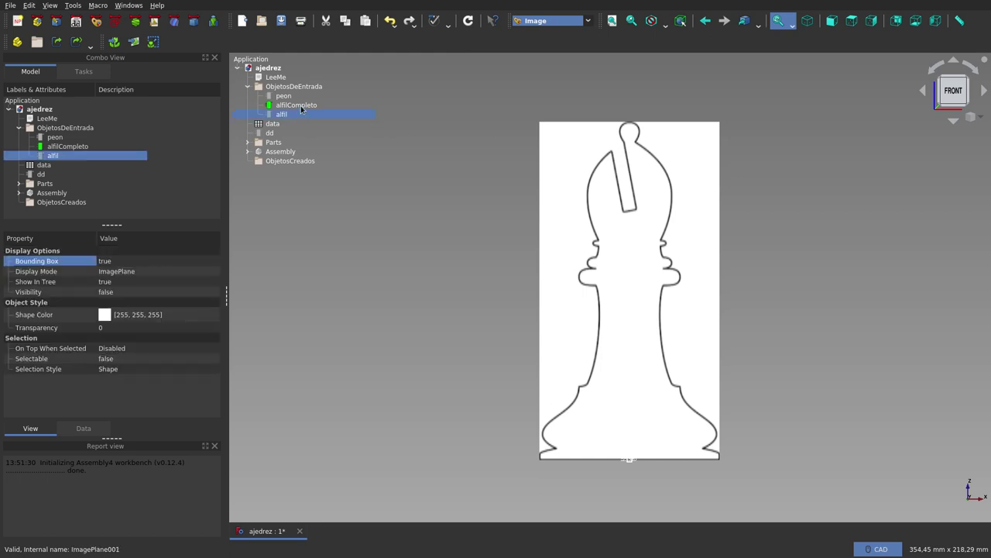
{"action": "key", "text": "space"}
{"action": "left_click", "coordinate": [301, 106]}
{"action": "key", "text": "space"}
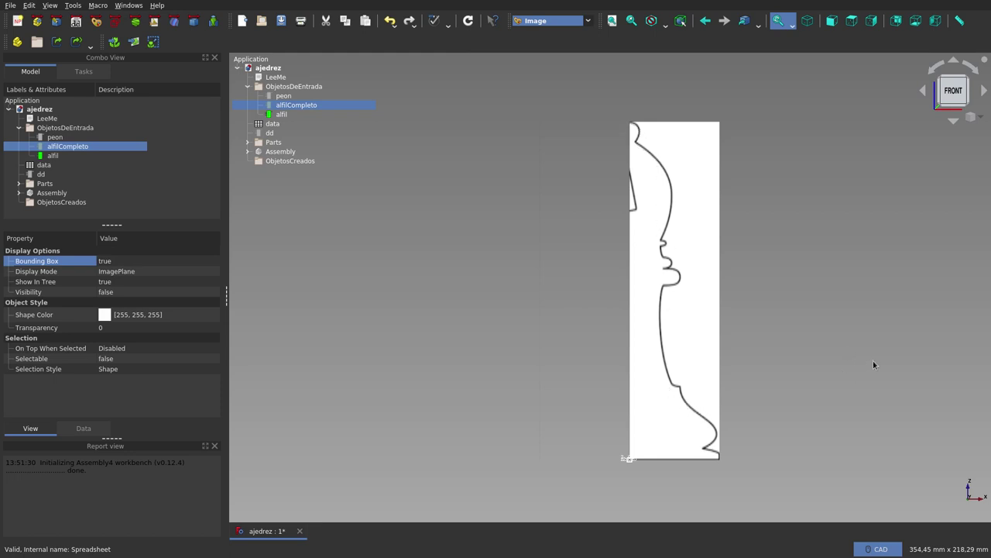
{"action": "key", "text": "space"}
{"action": "key", "text": "space"}
Expand the Parts group and pawn part to inspect their contents, then collapse them.
{"action": "left_click", "coordinate": [248, 142]}
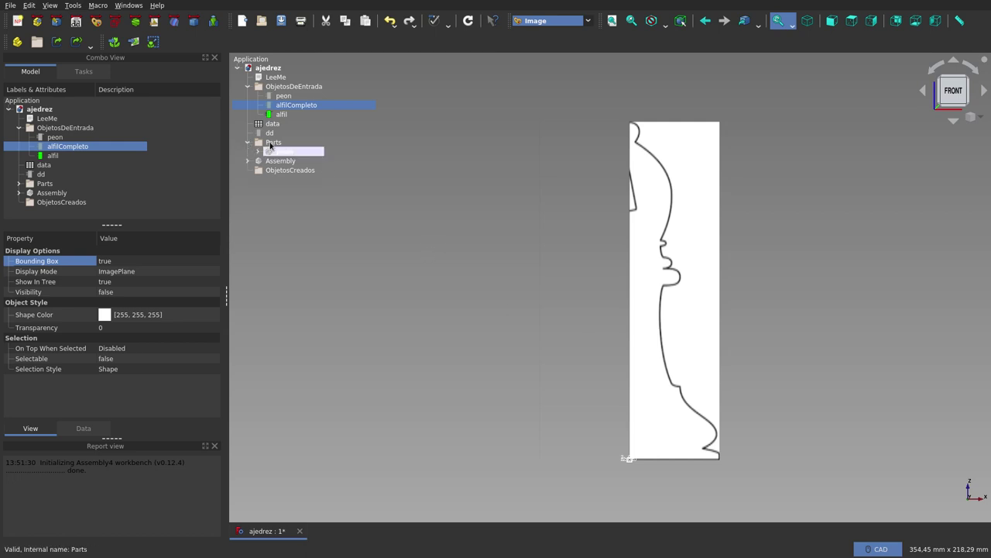
{"action": "left_click", "coordinate": [259, 151]}
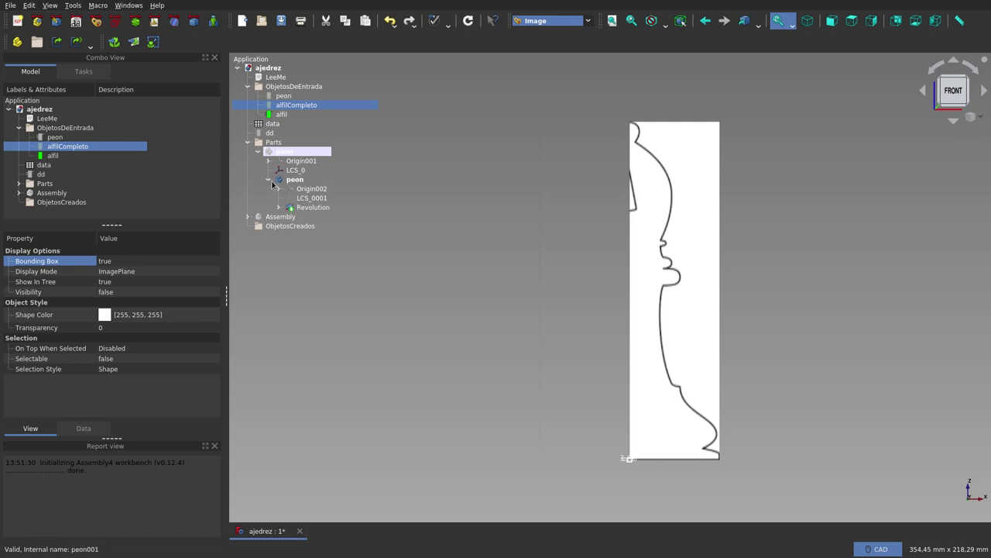
{"action": "left_click", "coordinate": [268, 179]}
{"action": "left_click", "coordinate": [259, 151]}
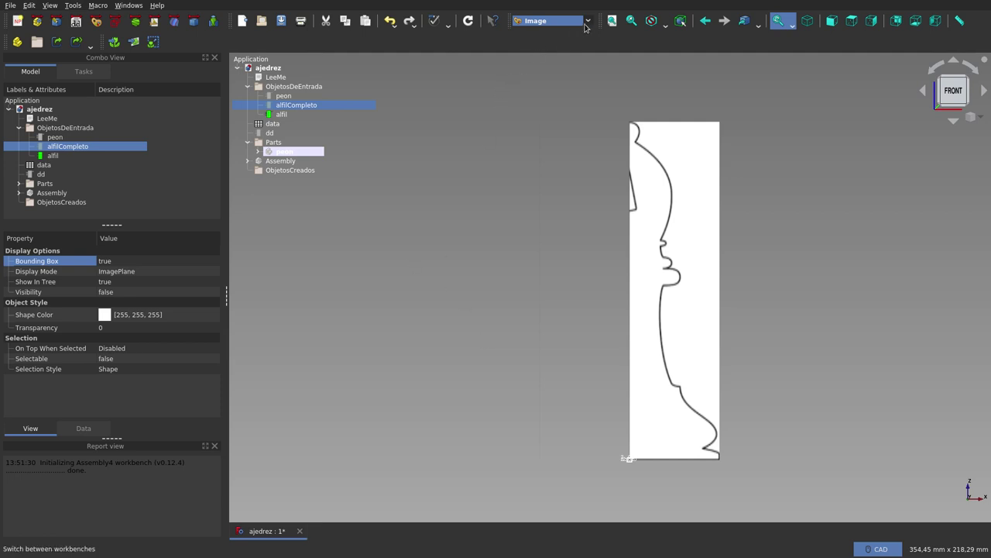
In Assembly 4, create a part named alfil under Parts and select it.
{"action": "left_click", "coordinate": [37, 24]}
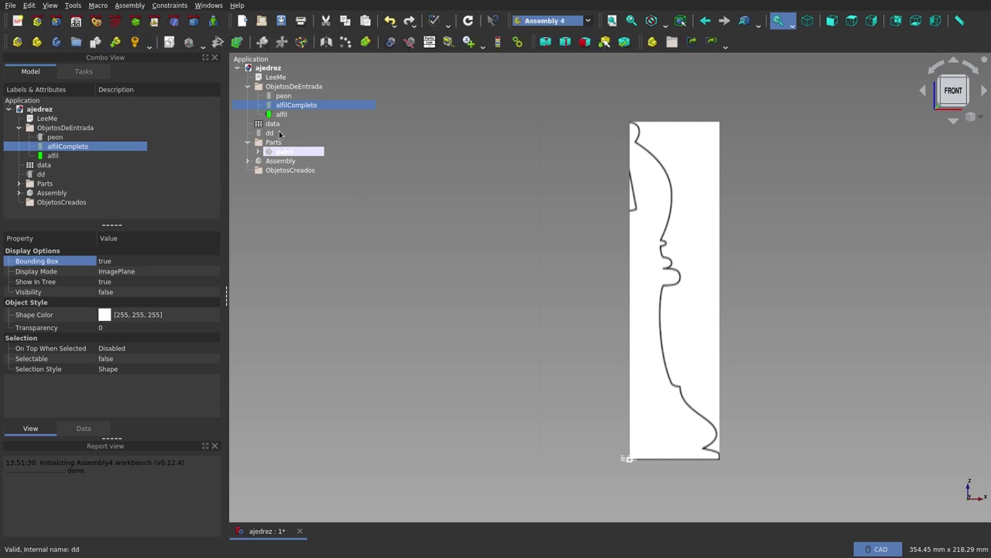
{"action": "left_click", "coordinate": [277, 143]}
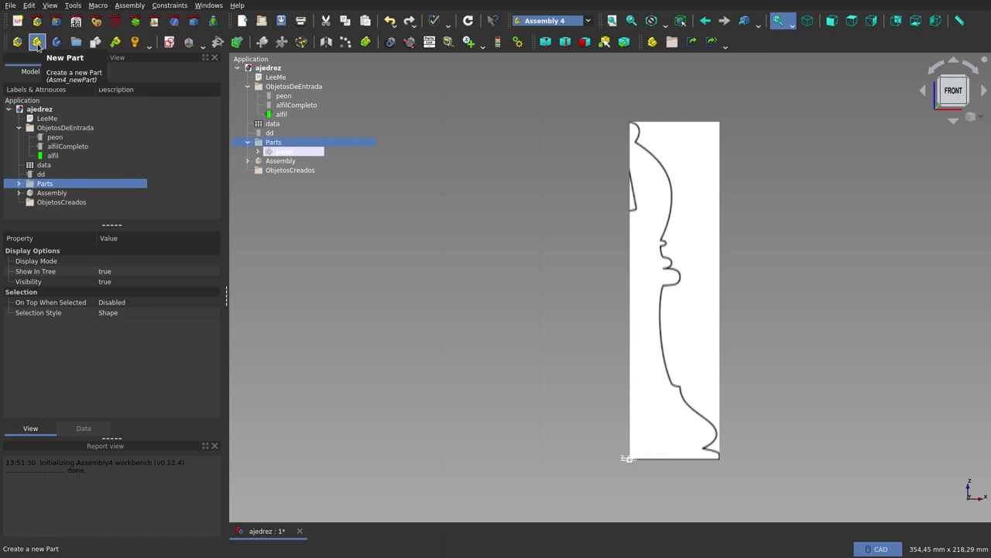
{"action": "left_click", "coordinate": [37, 43]}
{"action": "type", "text": "alfil"}
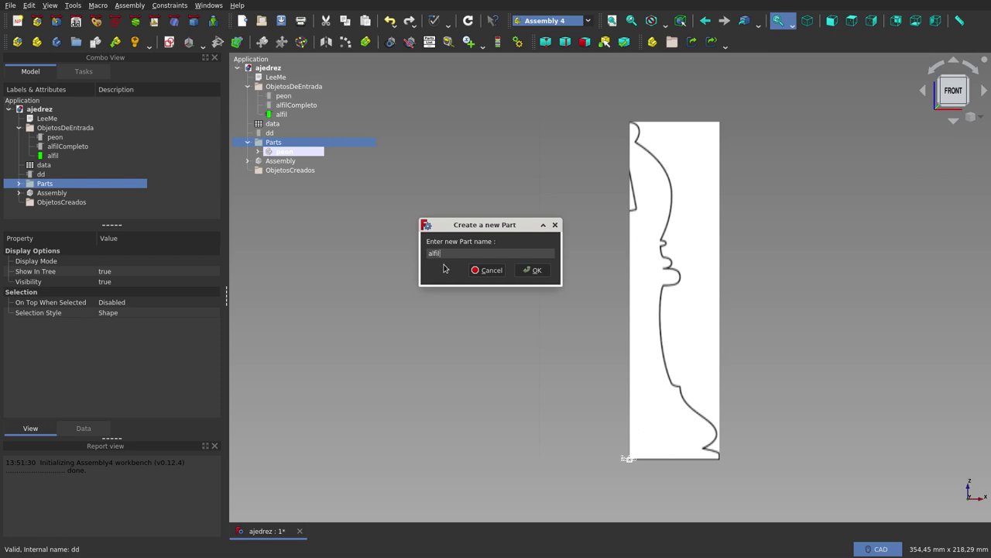
{"action": "left_click", "coordinate": [533, 269]}
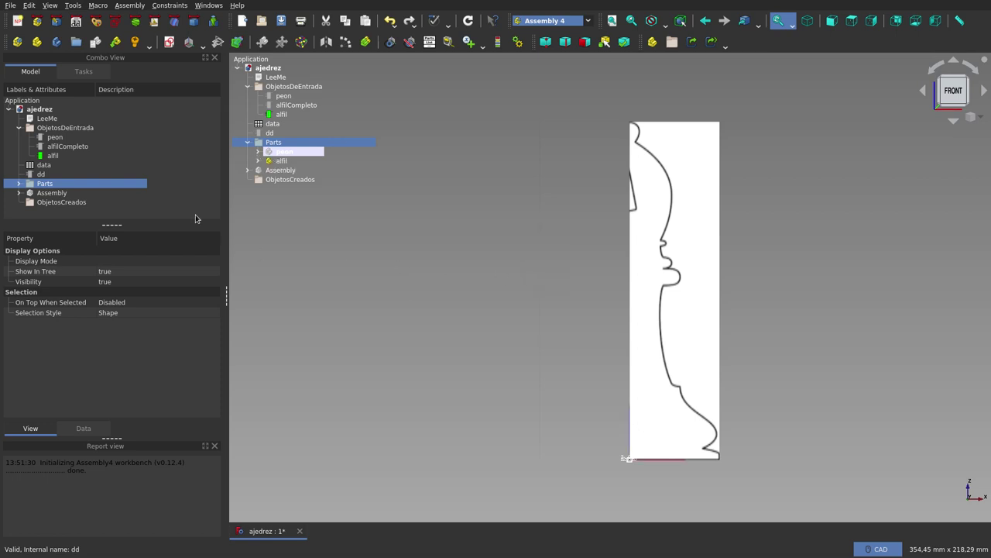
{"action": "left_click", "coordinate": [18, 183]}
{"action": "left_click", "coordinate": [52, 203]}
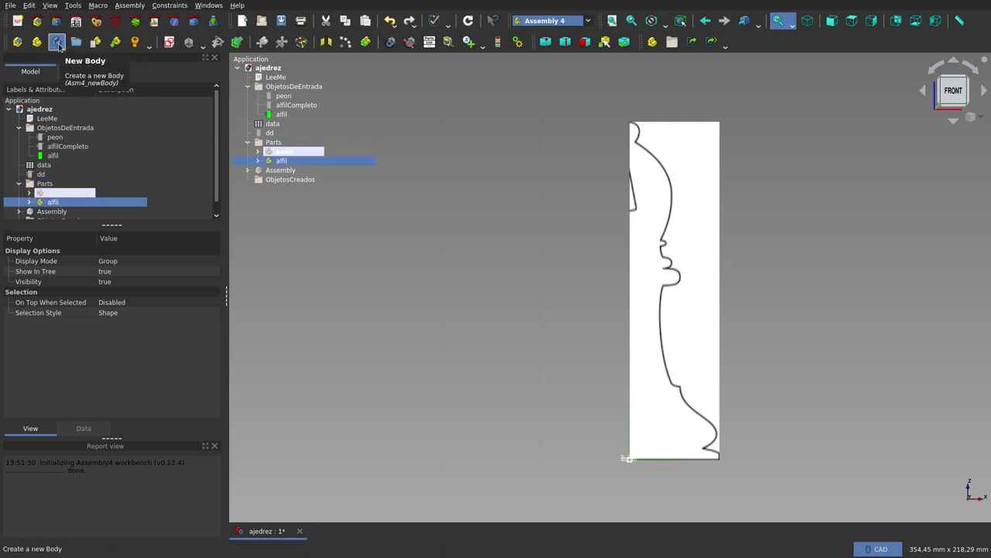
Create a new body inside the alfil part.
{"action": "left_click", "coordinate": [58, 45]}
{"action": "type", "text": "alfil"}
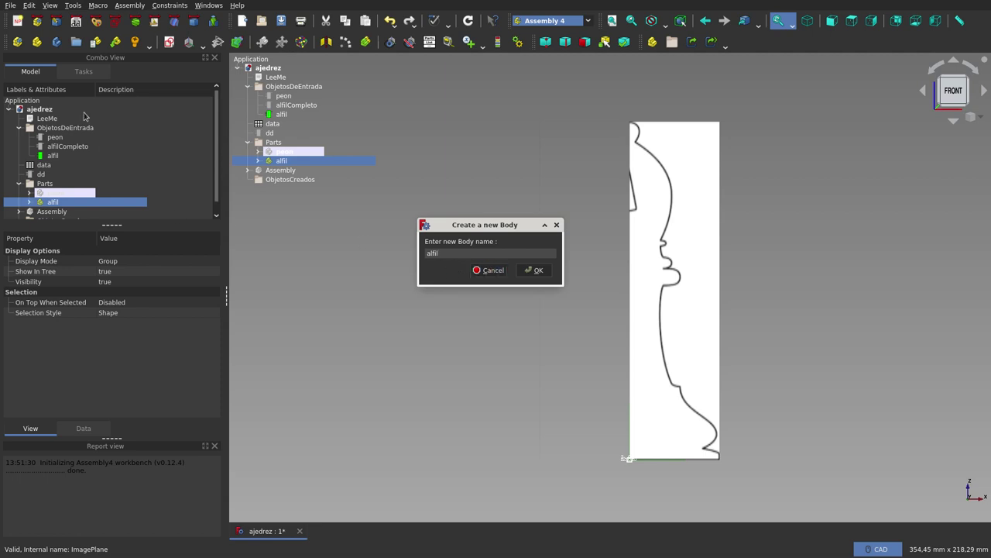
{"action": "left_click", "coordinate": [537, 270]}
Relabel the new body from alfil001 to alfil in its Data properties.
{"action": "left_click", "coordinate": [28, 202]}
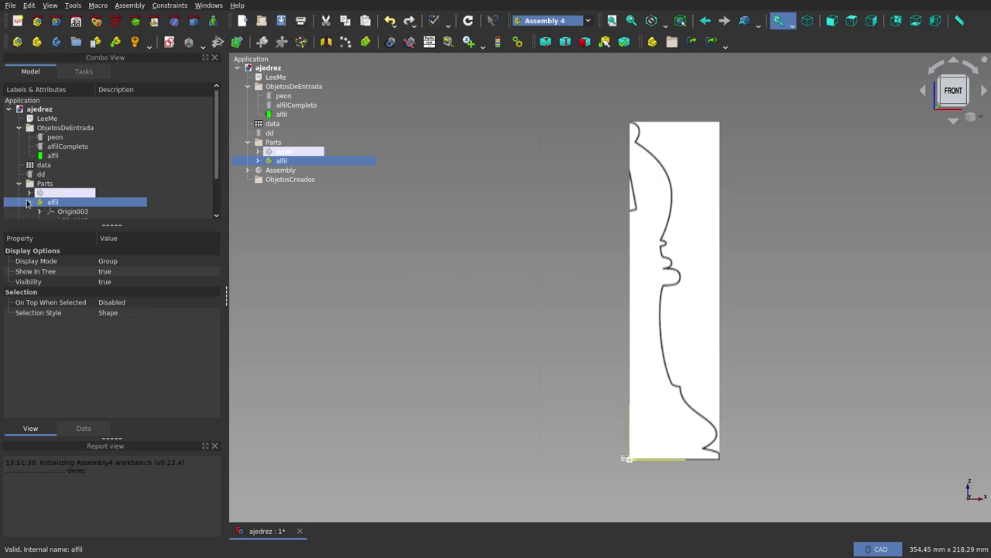
{"action": "scroll", "coordinate": [77, 182], "scroll_direction": "down", "scroll_amount": 2}
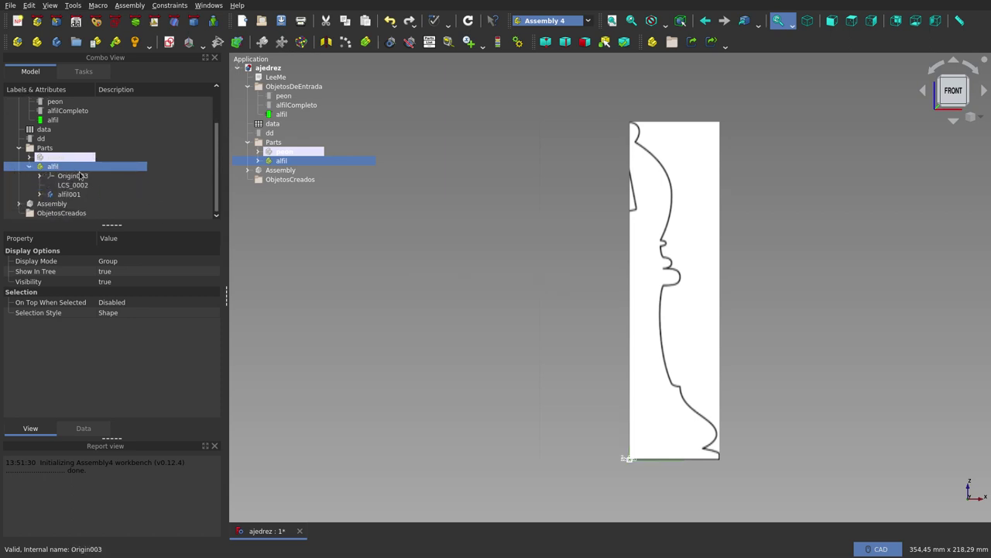
{"action": "left_click", "coordinate": [81, 194]}
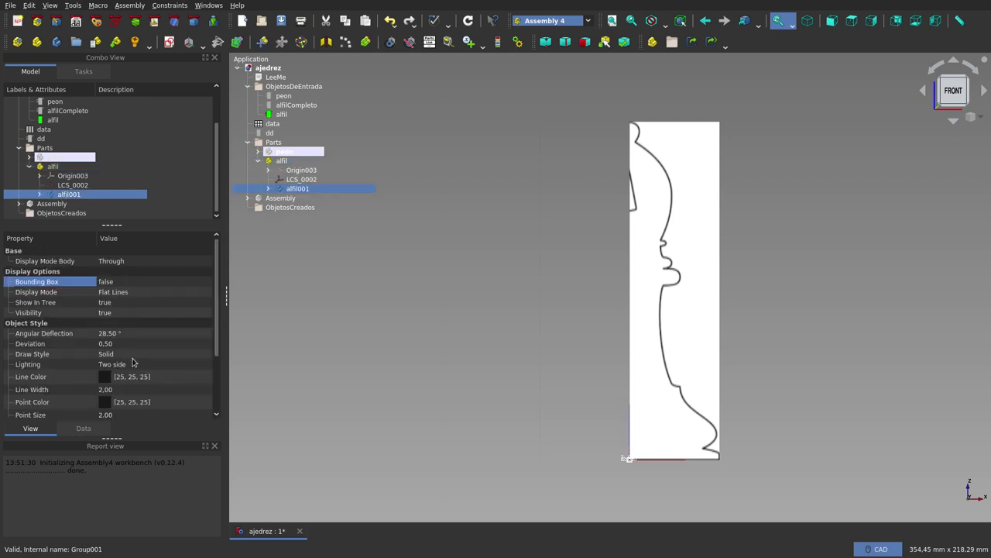
{"action": "left_click", "coordinate": [83, 428]}
{"action": "left_click", "coordinate": [91, 292]}
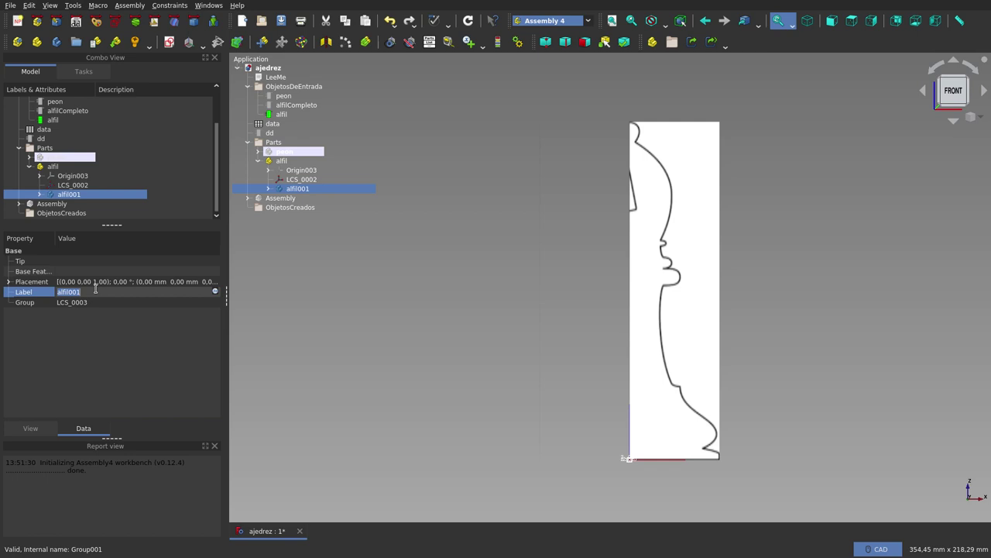
{"action": "key", "text": "End"}
{"action": "key", "text": "BackSpace"}
{"action": "key", "text": "BackSpace"}
{"action": "key", "text": "BackSpace"}
{"action": "key", "text": "BackSpace"}
{"action": "key", "text": "Return"}
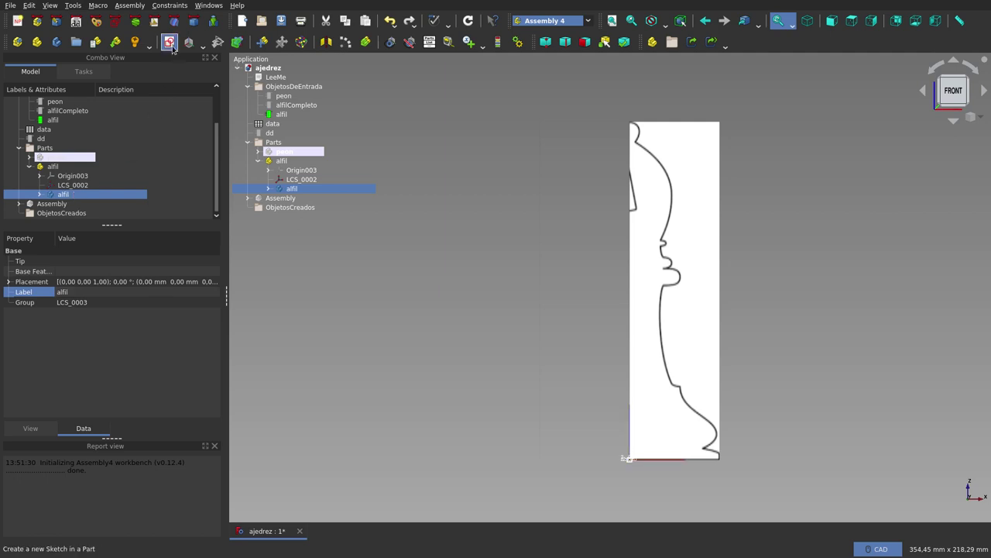
Create a new sketch in the body named alfil.
{"action": "left_click", "coordinate": [171, 45]}
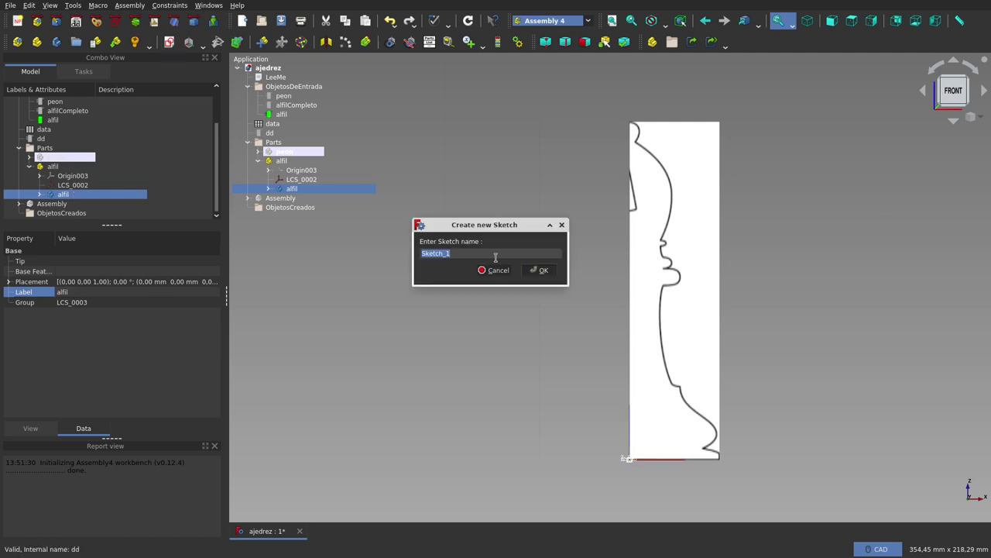
{"action": "type", "text": "alfil"}
{"action": "left_click", "coordinate": [542, 271]}
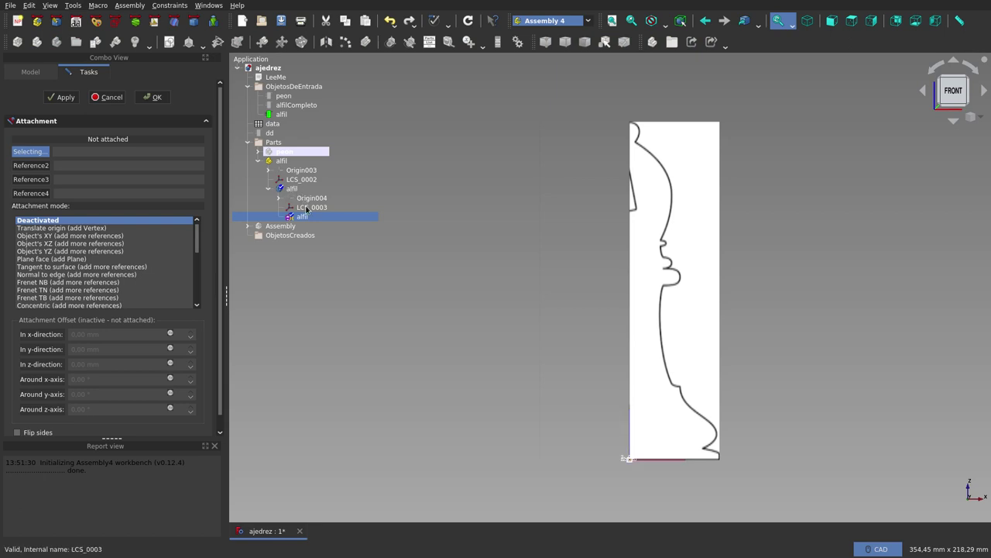
Attach the alfil sketch to LCS_0003 in Object's XZ mode and select it.
{"action": "left_click", "coordinate": [302, 210]}
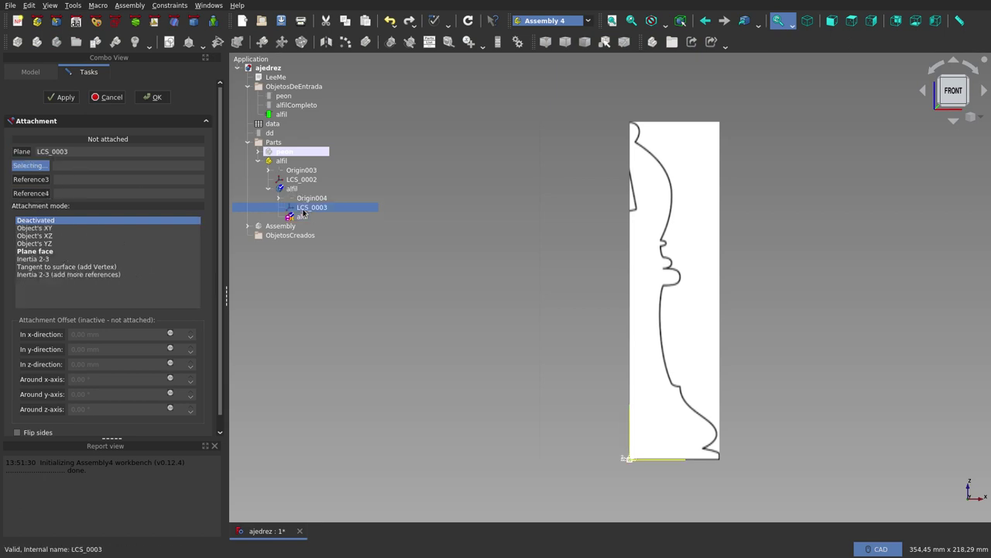
{"action": "left_click", "coordinate": [45, 237]}
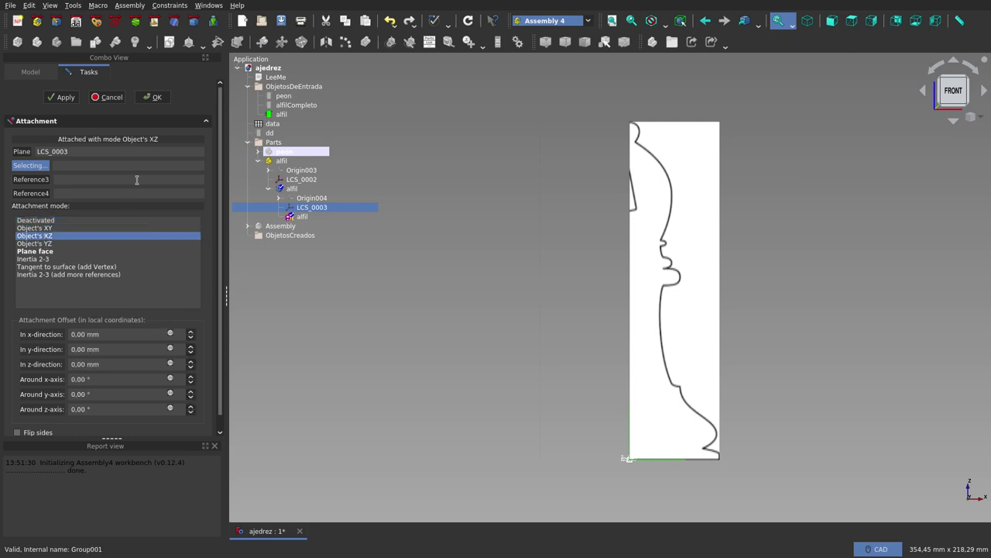
{"action": "left_click", "coordinate": [155, 98]}
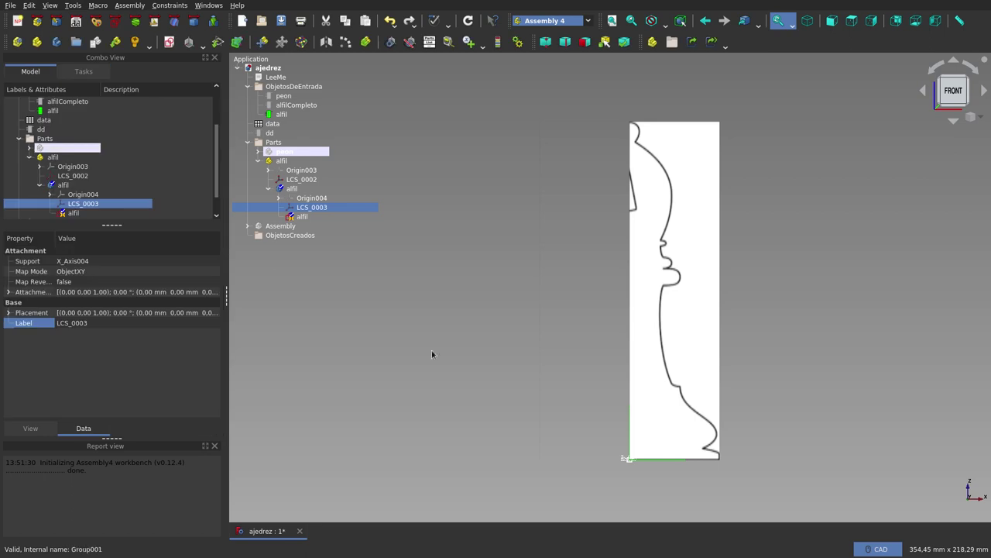
{"action": "left_click", "coordinate": [303, 217]}
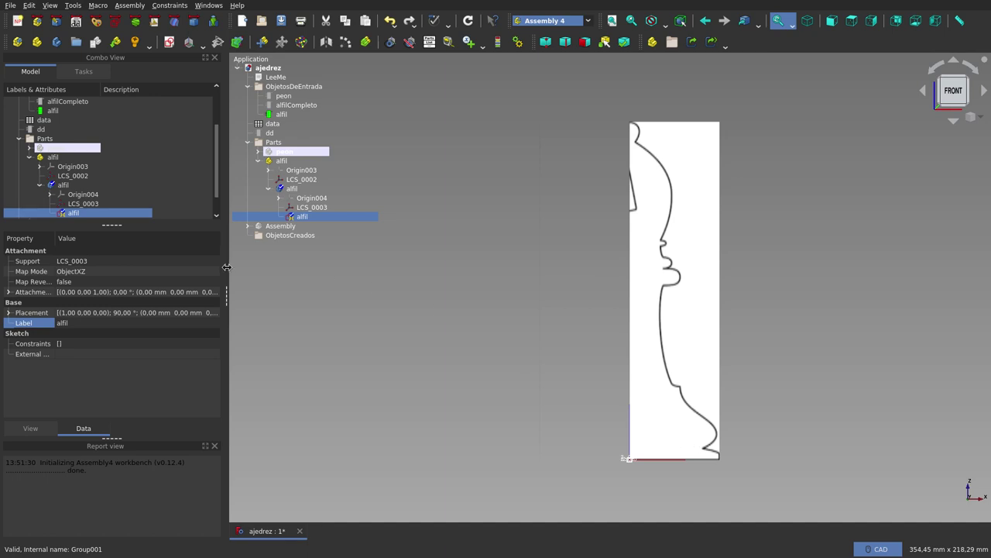
{"action": "scroll", "coordinate": [704, 248], "scroll_direction": "up", "scroll_amount": 2}
{"action": "scroll", "coordinate": [697, 237], "scroll_direction": "up", "scroll_amount": 6}
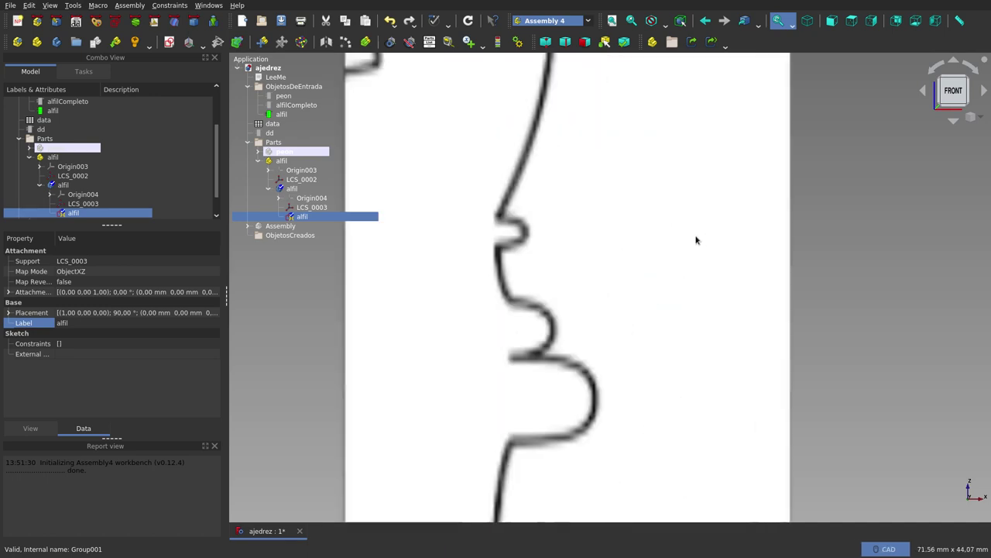
{"action": "scroll", "coordinate": [553, 215], "scroll_direction": "down", "scroll_amount": 3}
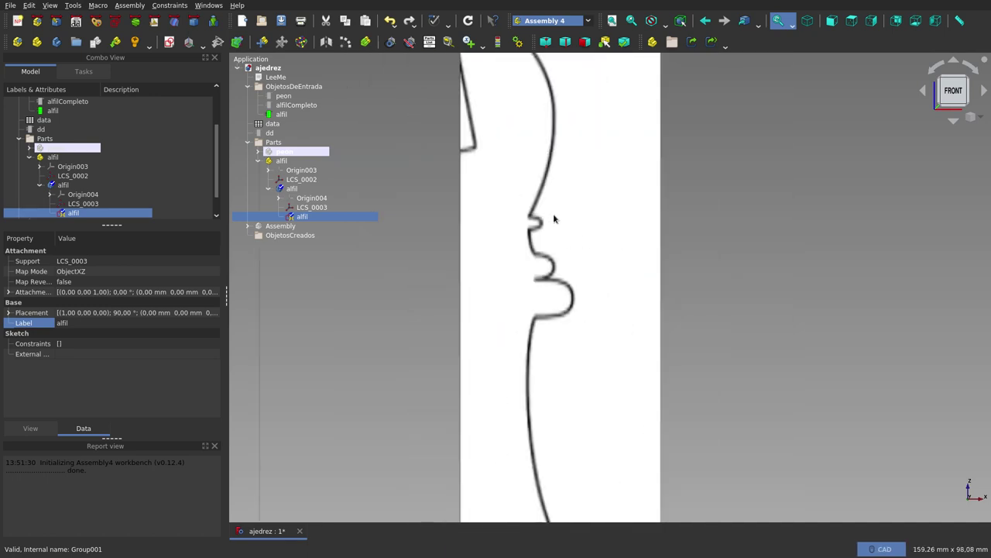
{"action": "scroll", "coordinate": [554, 215], "scroll_direction": "down", "scroll_amount": 2}
{"action": "scroll", "coordinate": [563, 216], "scroll_direction": "down", "scroll_amount": 2}
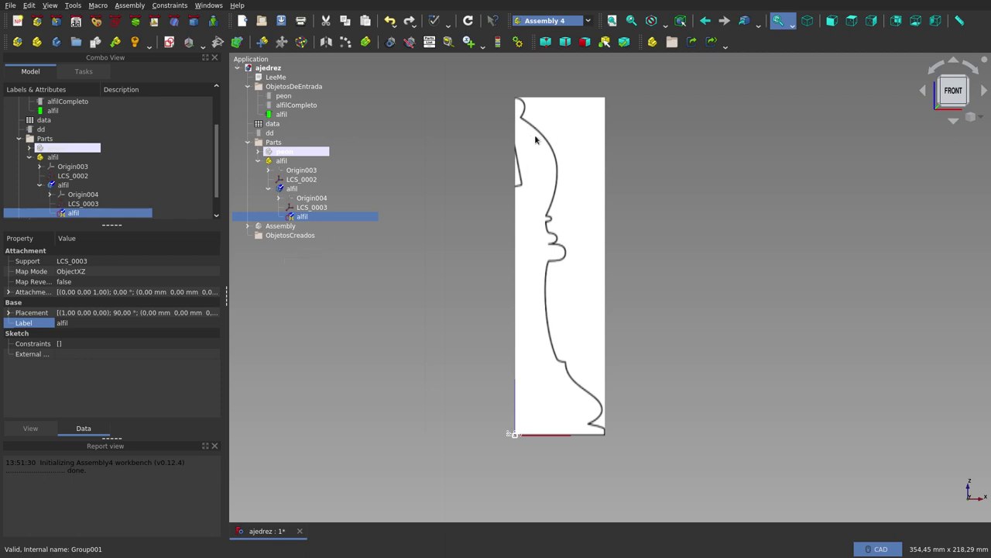
Open the alfil sketch and draw a vertical axis line up from the origin.
{"action": "double_click", "coordinate": [545, 161]}
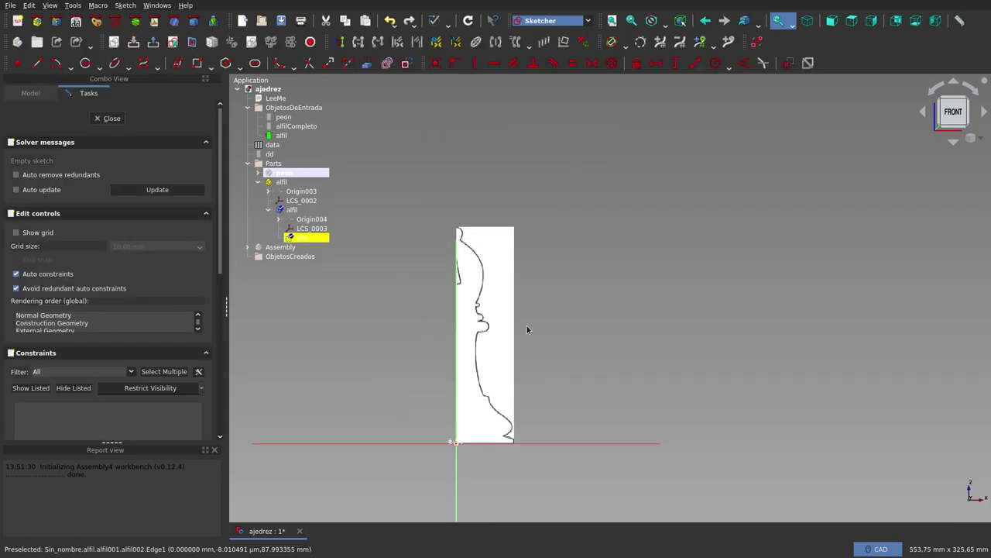
{"action": "left_click", "coordinate": [37, 63]}
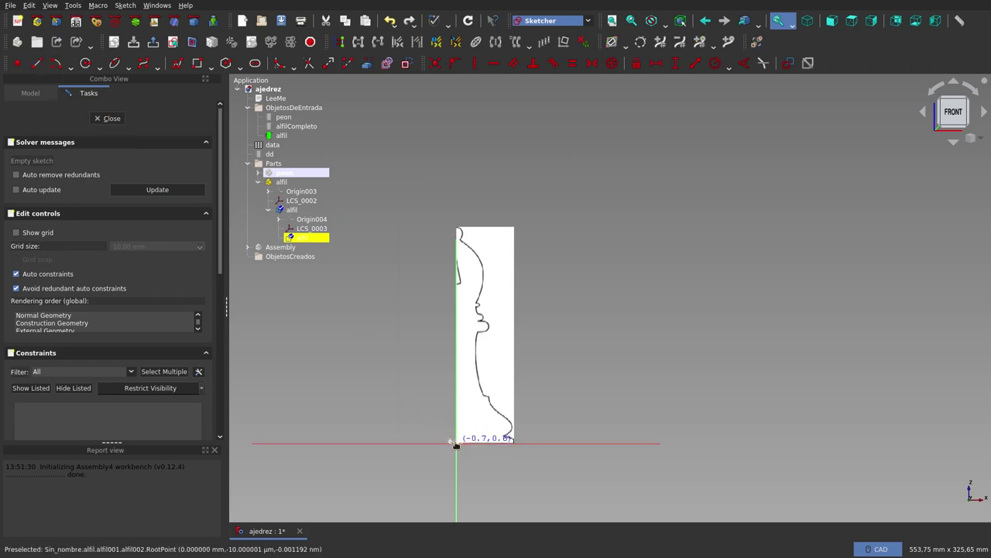
{"action": "left_click", "coordinate": [456, 442]}
{"action": "left_click", "coordinate": [453, 230]}
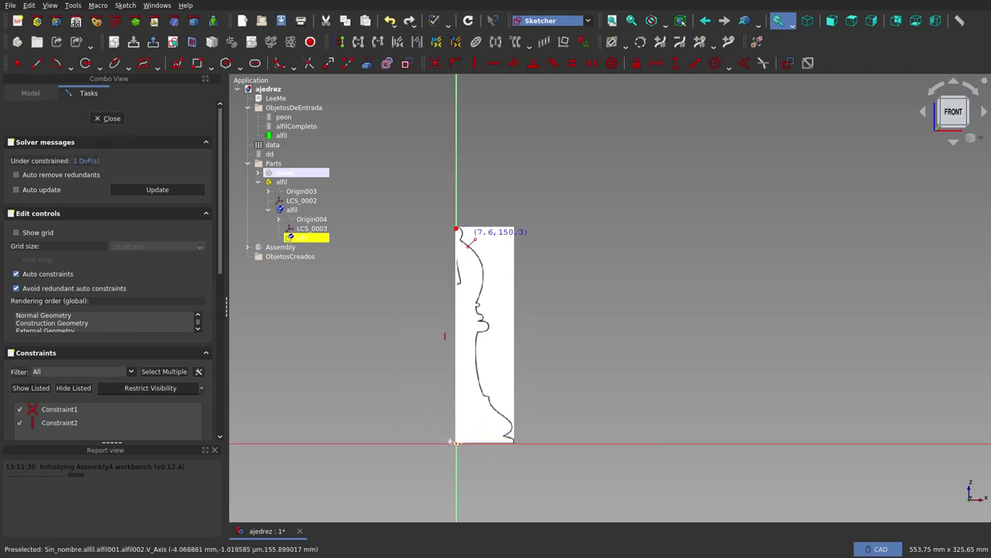
{"action": "scroll", "coordinate": [471, 227], "scroll_direction": "up", "scroll_amount": 3}
{"action": "scroll", "coordinate": [474, 225], "scroll_direction": "up", "scroll_amount": 3}
{"action": "scroll", "coordinate": [457, 197], "scroll_direction": "up", "scroll_amount": 1}
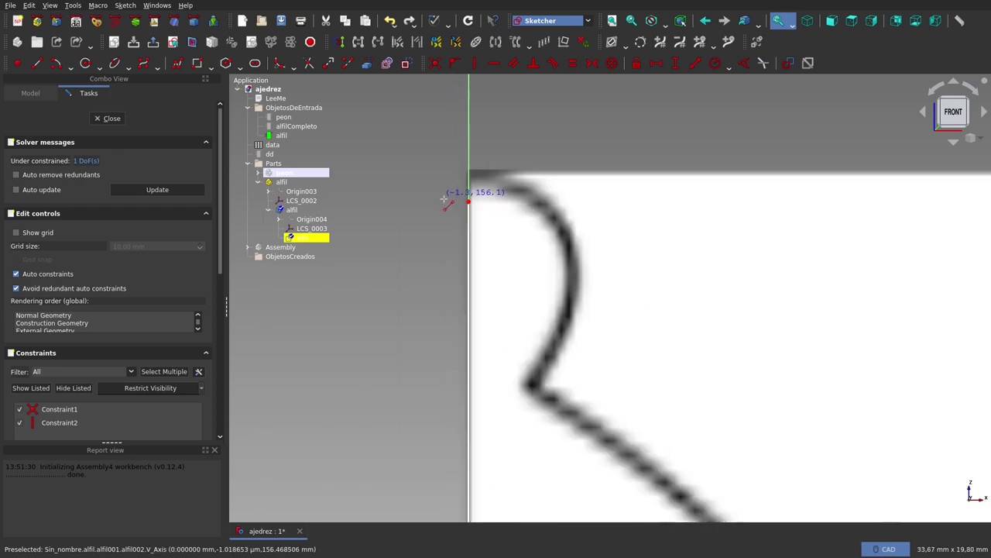
{"action": "scroll", "coordinate": [471, 231], "scroll_direction": "up", "scroll_amount": 1}
{"action": "scroll", "coordinate": [445, 252], "scroll_direction": "up", "scroll_amount": 1}
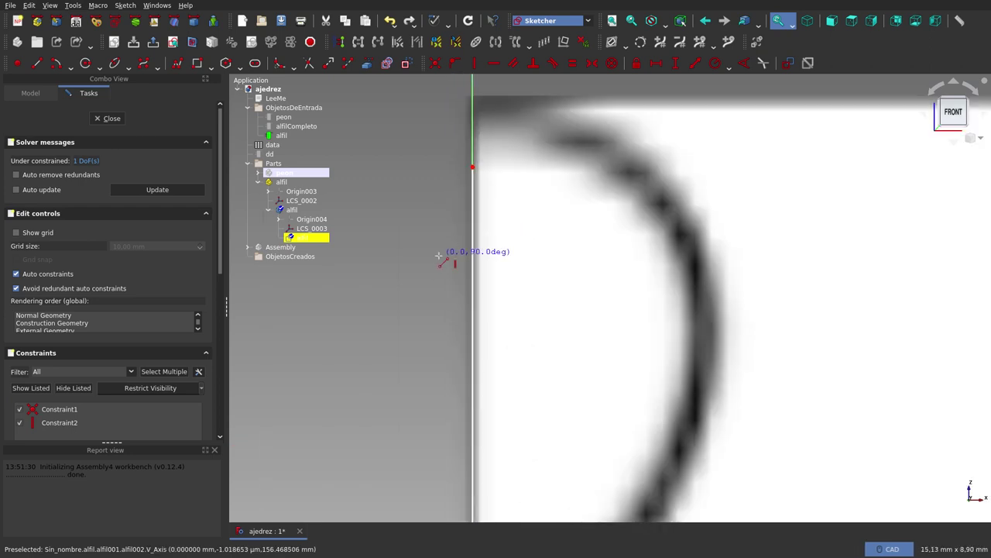
{"action": "key", "text": "Escape"}
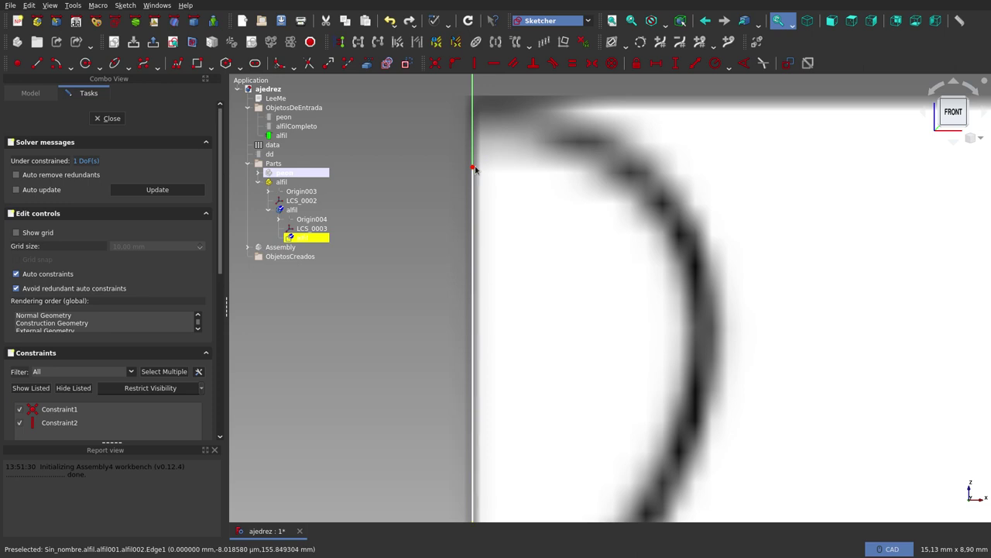
Move the axis line's top end to the profile tip and apply a Block constraint.
{"action": "left_click_drag", "start_coordinate": [471, 168], "coordinate": [474, 103]}
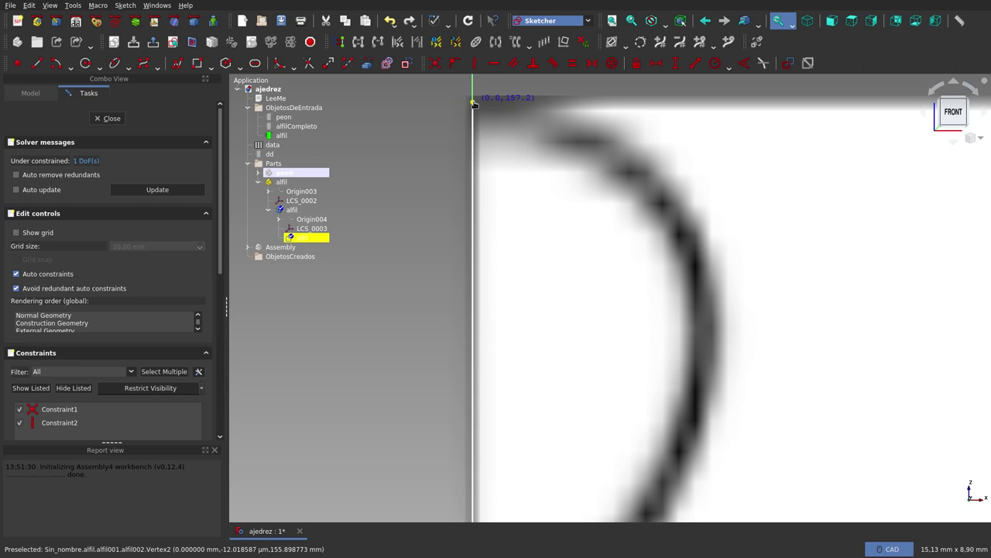
{"action": "left_click_drag", "start_coordinate": [474, 103], "coordinate": [474, 103]}
{"action": "scroll", "coordinate": [504, 310], "scroll_direction": "down", "scroll_amount": 5}
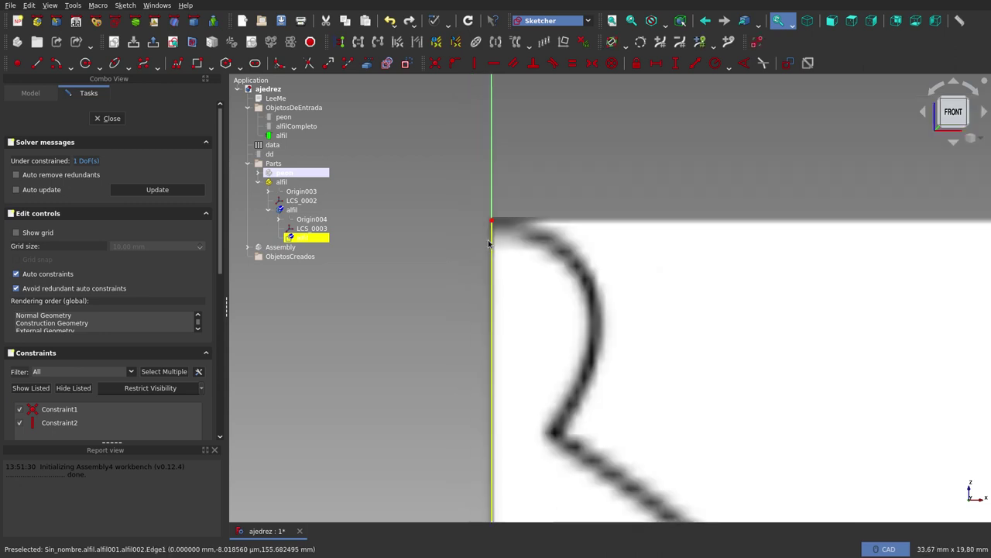
{"action": "scroll", "coordinate": [494, 293], "scroll_direction": "down", "scroll_amount": 2}
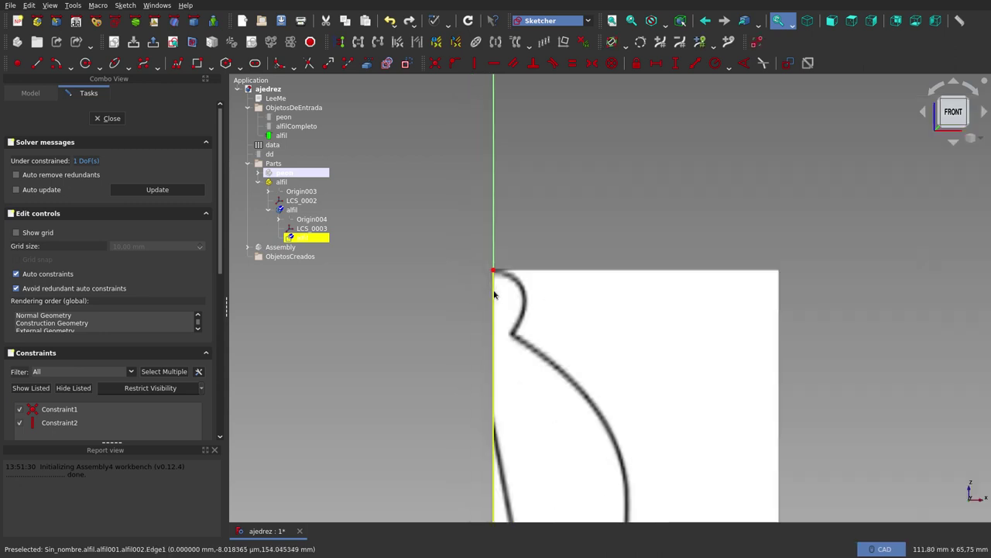
{"action": "left_click", "coordinate": [493, 339]}
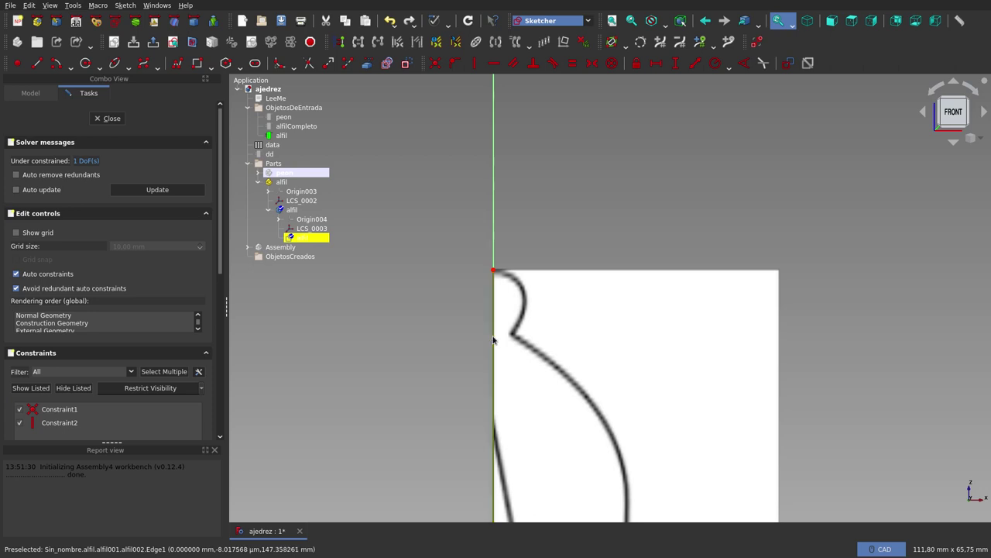
{"action": "left_click", "coordinate": [612, 63]}
Make the head curve's starting point at the tip horizontal.
{"action": "scroll", "coordinate": [512, 248], "scroll_direction": "down", "scroll_amount": 3}
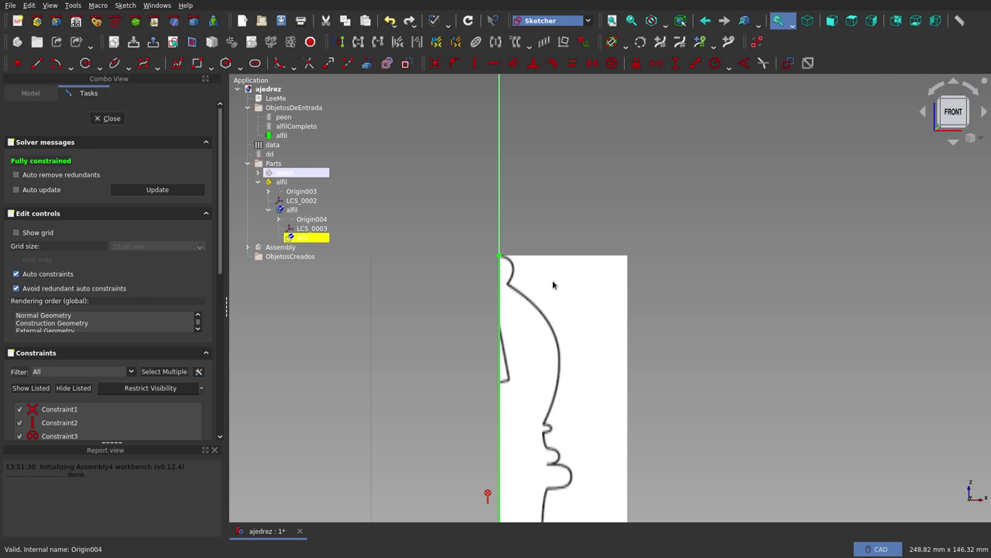
{"action": "scroll", "coordinate": [556, 271], "scroll_direction": "down", "scroll_amount": 2}
{"action": "scroll", "coordinate": [535, 282], "scroll_direction": "up", "scroll_amount": 2}
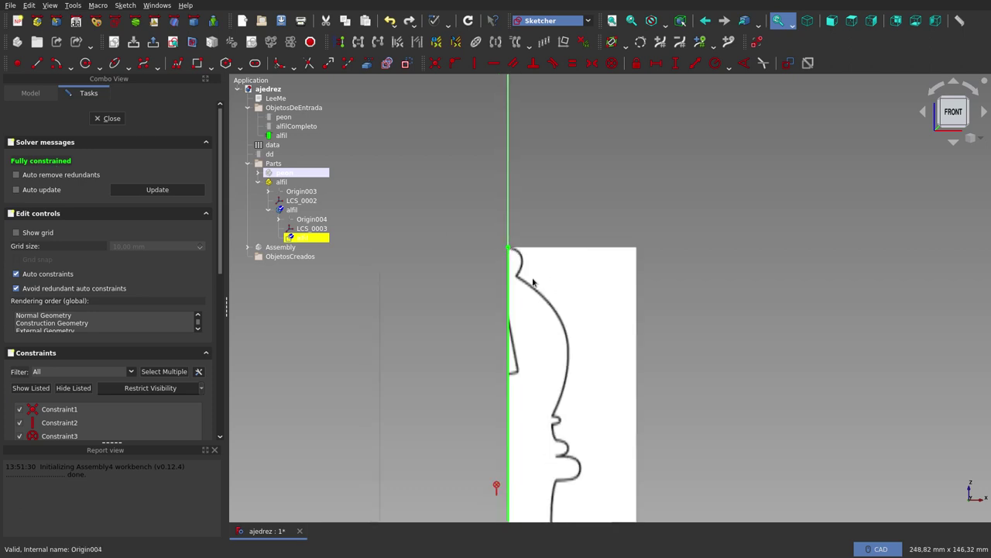
{"action": "scroll", "coordinate": [536, 282], "scroll_direction": "up", "scroll_amount": 2}
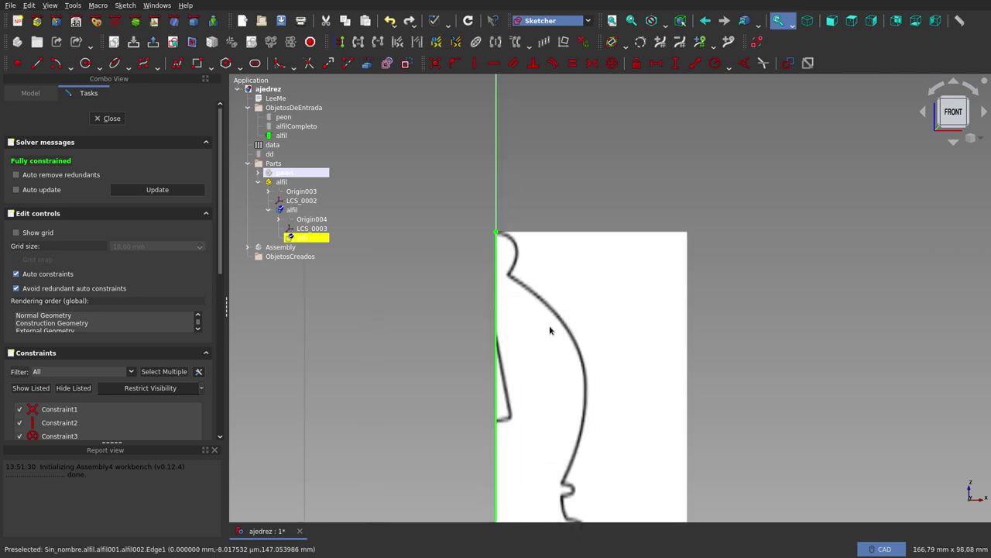
{"action": "scroll", "coordinate": [550, 331], "scroll_direction": "down", "scroll_amount": 3}
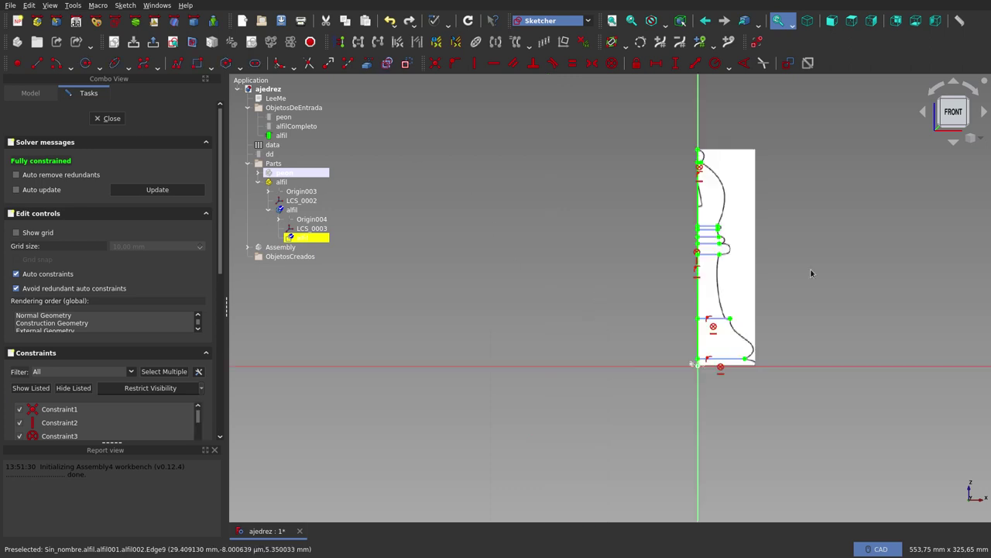
{"action": "scroll", "coordinate": [789, 243], "scroll_direction": "up", "scroll_amount": 4}
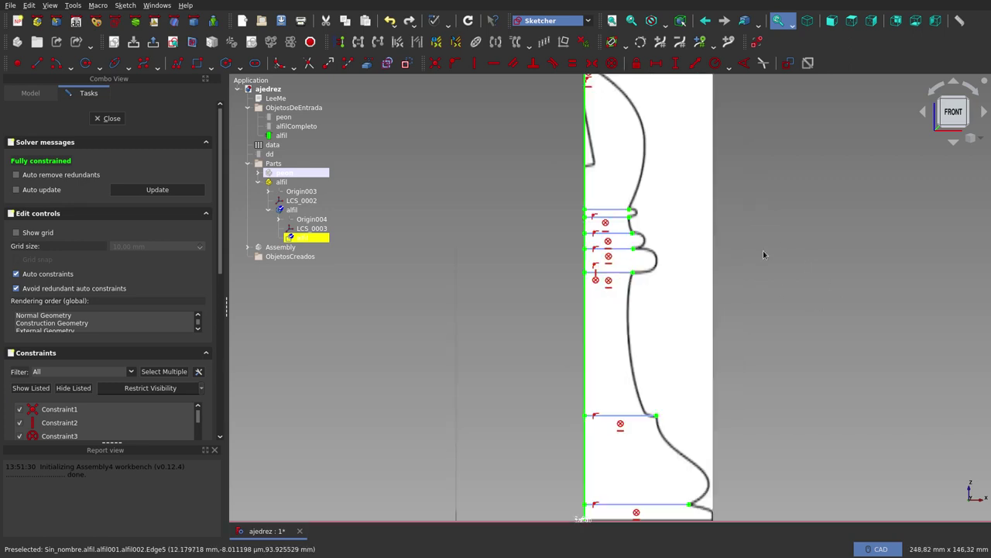
{"action": "scroll", "coordinate": [763, 254], "scroll_direction": "down", "scroll_amount": 2}
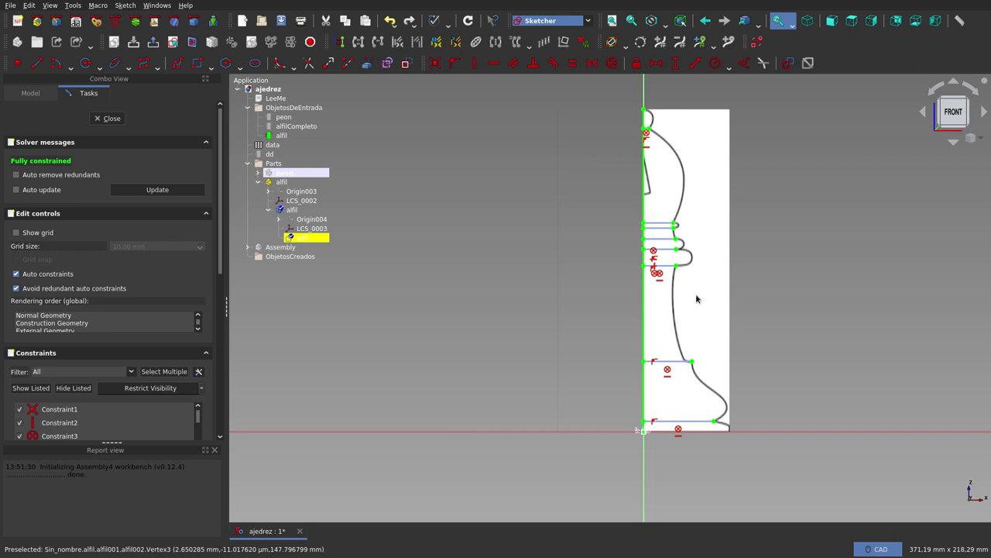
{"action": "scroll", "coordinate": [690, 364], "scroll_direction": "up", "scroll_amount": 4}
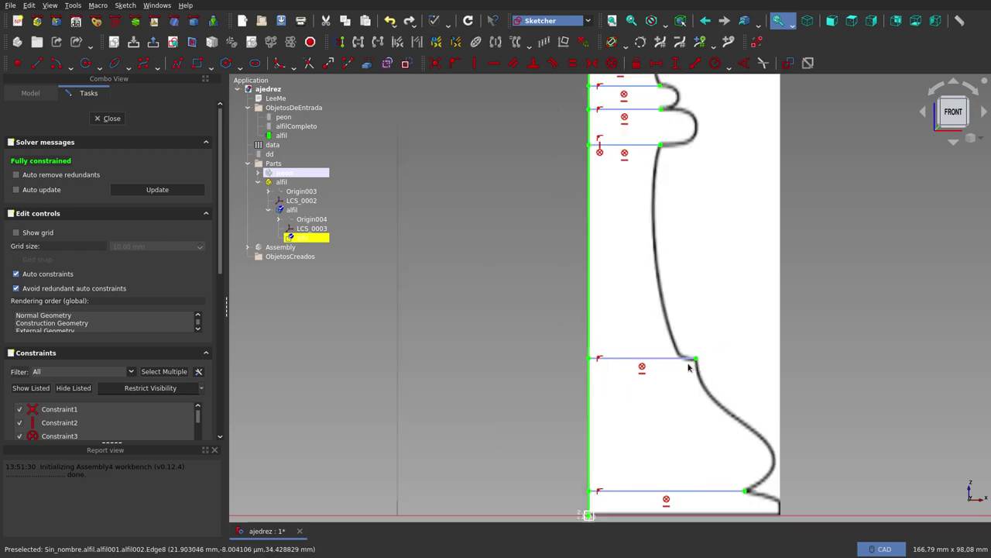
{"action": "scroll", "coordinate": [684, 352], "scroll_direction": "up", "scroll_amount": 6}
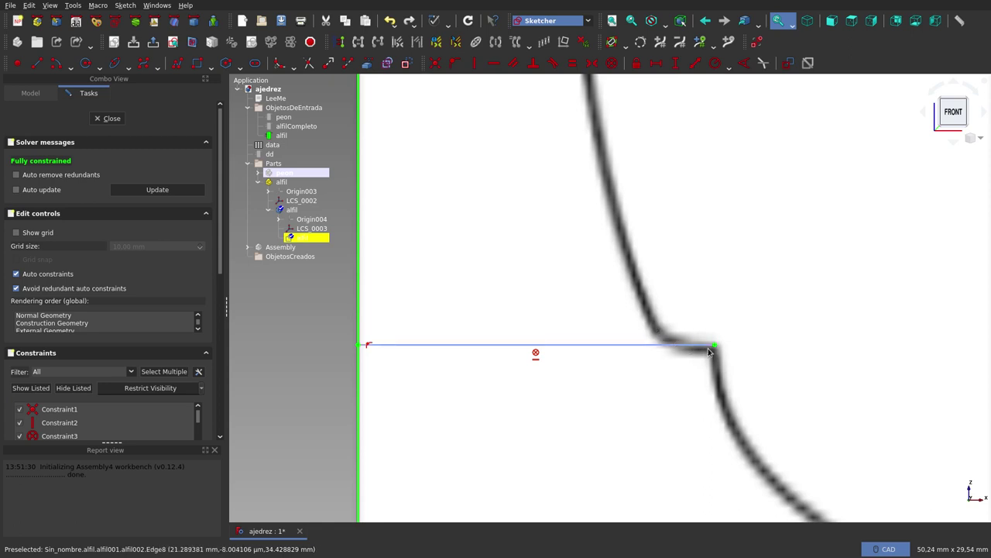
{"action": "scroll", "coordinate": [699, 344], "scroll_direction": "down", "scroll_amount": 10}
{"action": "scroll", "coordinate": [699, 341], "scroll_direction": "down", "scroll_amount": 4}
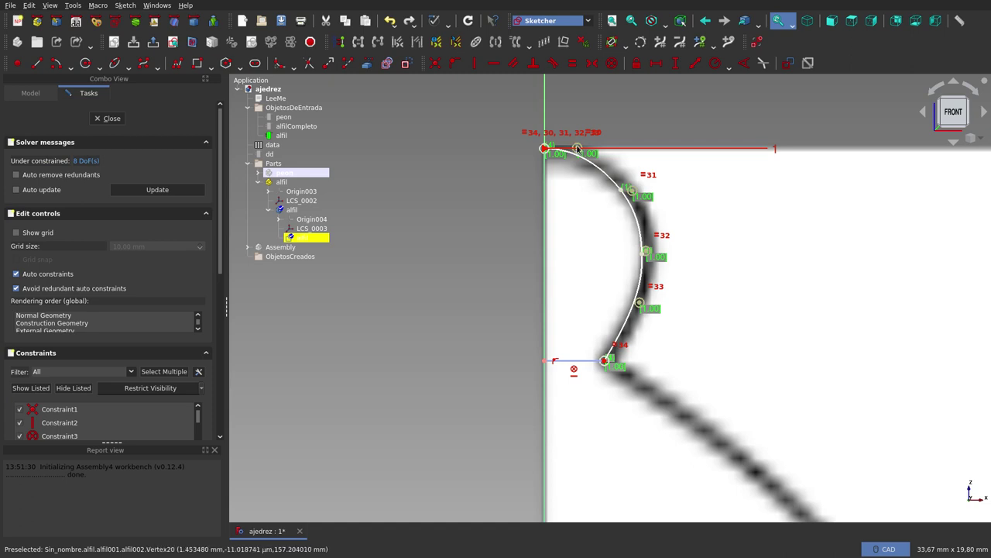
{"action": "scroll", "coordinate": [577, 148], "scroll_direction": "up", "scroll_amount": 2}
{"action": "scroll", "coordinate": [587, 152], "scroll_direction": "up", "scroll_amount": 2}
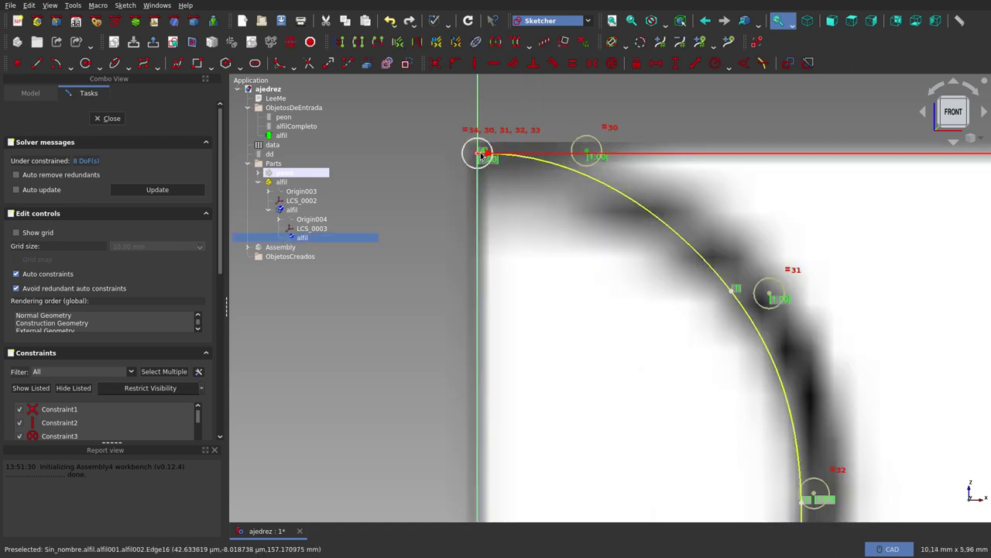
{"action": "left_click", "coordinate": [478, 156]}
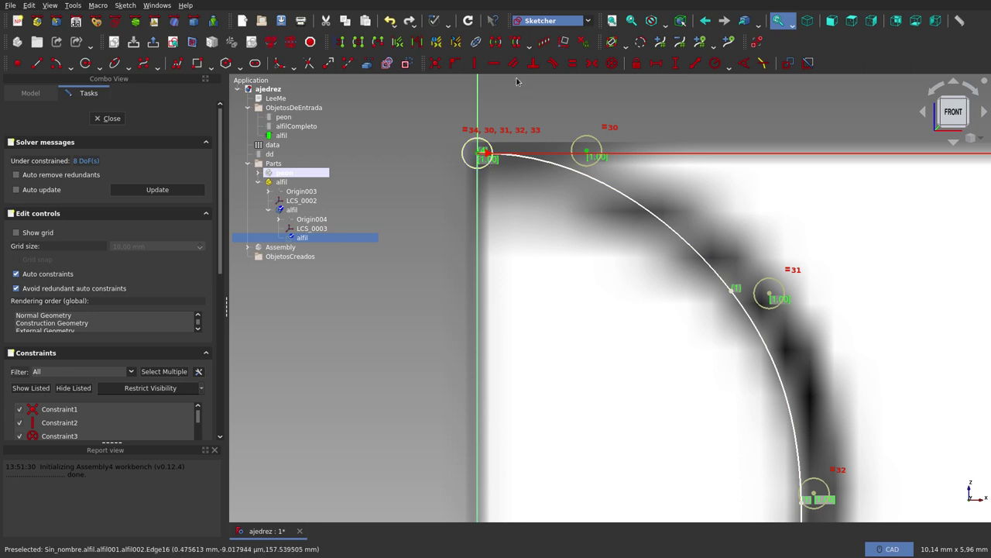
{"action": "left_click", "coordinate": [494, 64]}
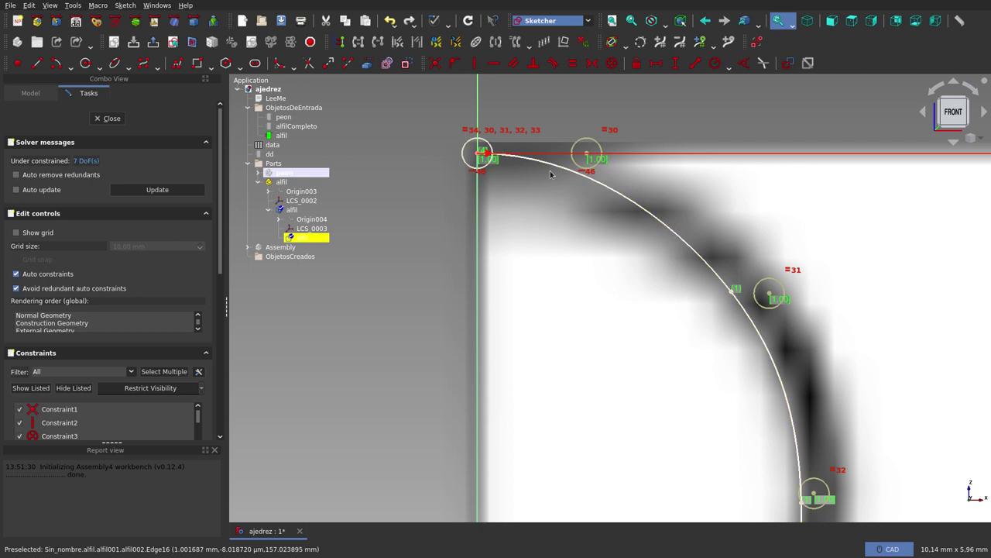
{"action": "scroll", "coordinate": [550, 174], "scroll_direction": "down", "scroll_amount": 2}
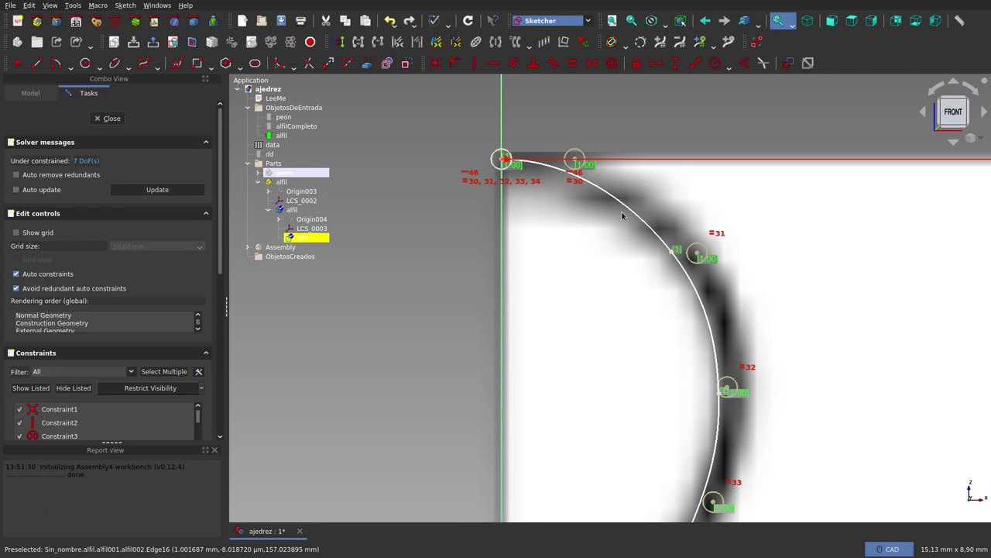
{"action": "scroll", "coordinate": [621, 211], "scroll_direction": "down", "scroll_amount": 3}
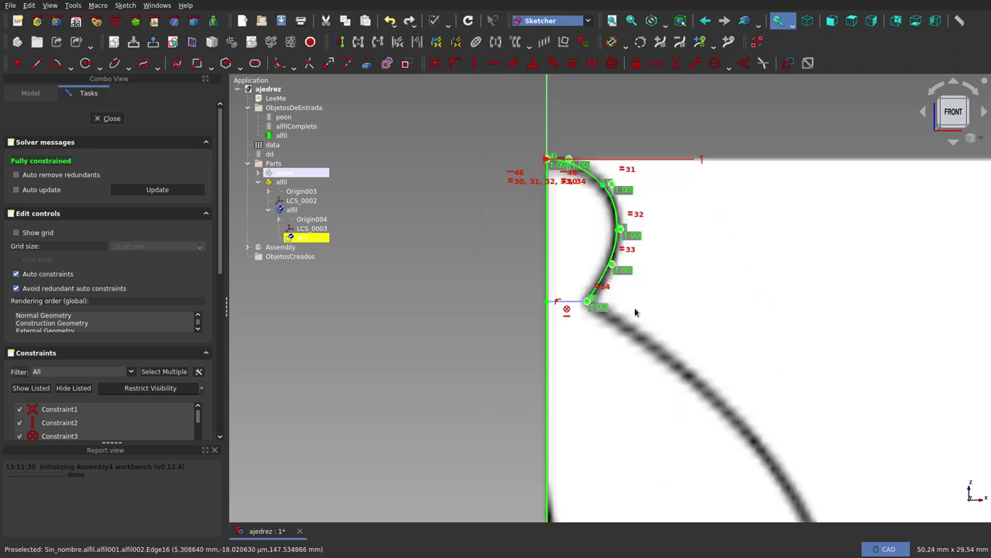
Undo the last change, then Block the final unconstrained curve segment.
{"action": "scroll", "coordinate": [635, 312], "scroll_direction": "down", "scroll_amount": 4}
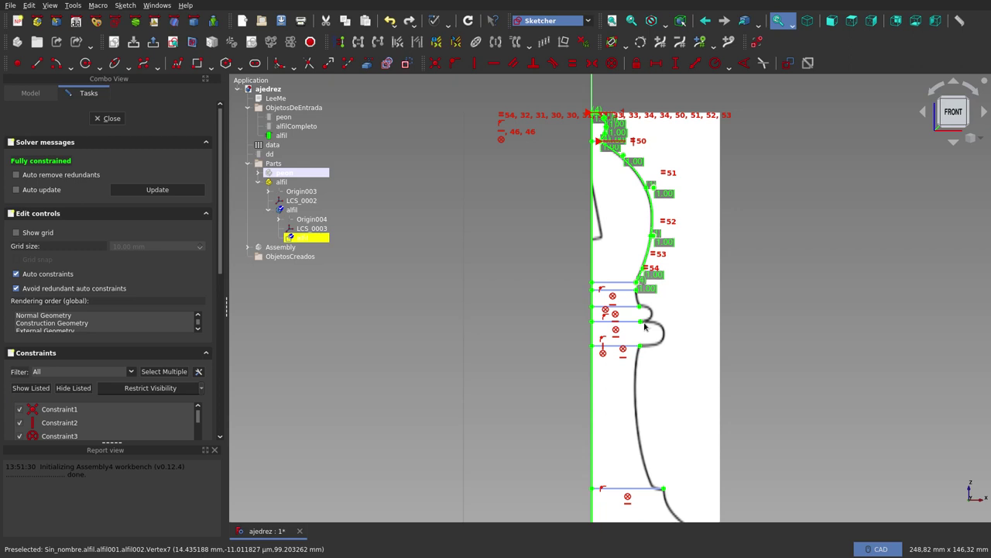
{"action": "scroll", "coordinate": [644, 326], "scroll_direction": "up", "scroll_amount": 3}
{"action": "scroll", "coordinate": [685, 226], "scroll_direction": "down", "scroll_amount": 1}
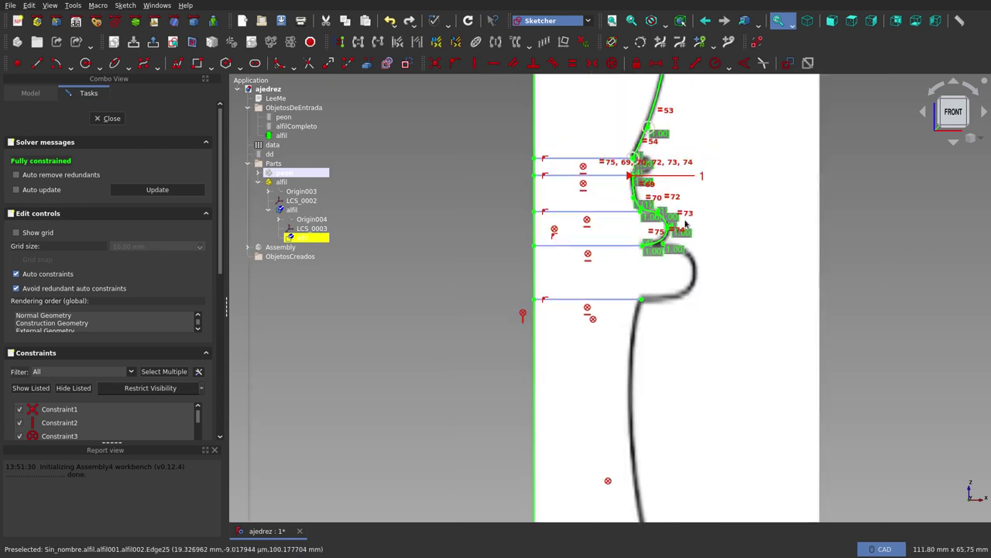
{"action": "scroll", "coordinate": [685, 225], "scroll_direction": "up", "scroll_amount": 2}
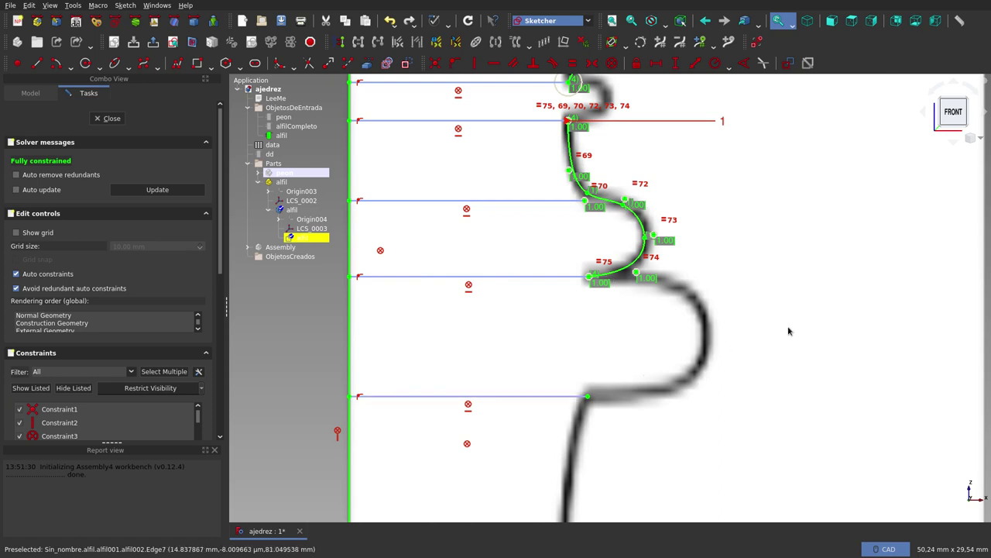
{"action": "key", "text": "ctrl+z"}
{"action": "scroll", "coordinate": [696, 377], "scroll_direction": "down", "scroll_amount": 1}
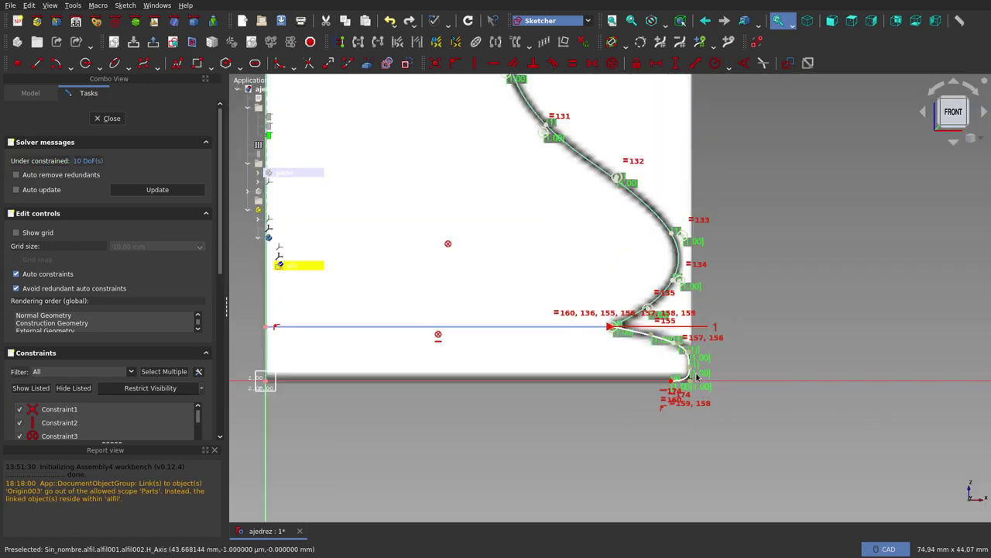
{"action": "scroll", "coordinate": [696, 376], "scroll_direction": "down", "scroll_amount": 1}
{"action": "scroll", "coordinate": [696, 376], "scroll_direction": "down", "scroll_amount": 1}
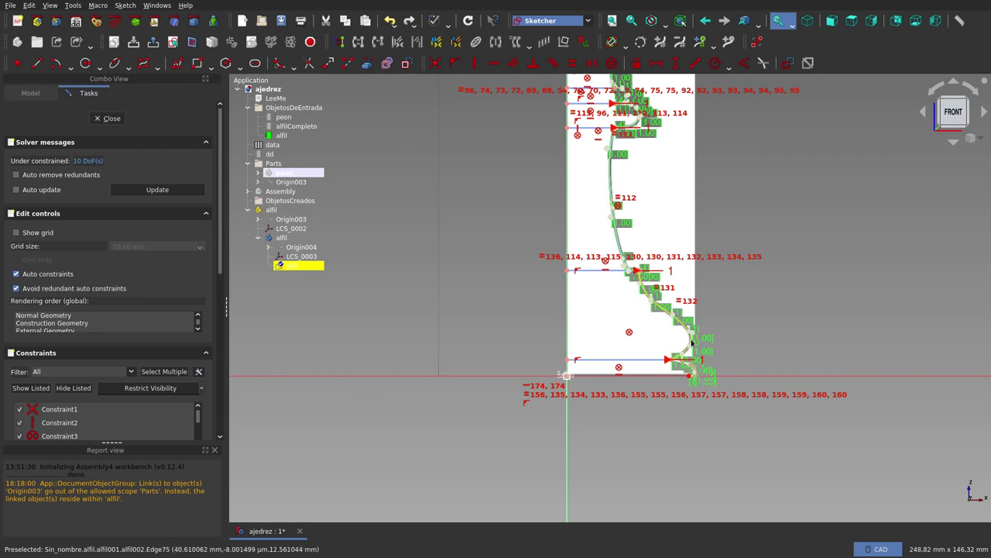
{"action": "scroll", "coordinate": [693, 340], "scroll_direction": "up", "scroll_amount": 2}
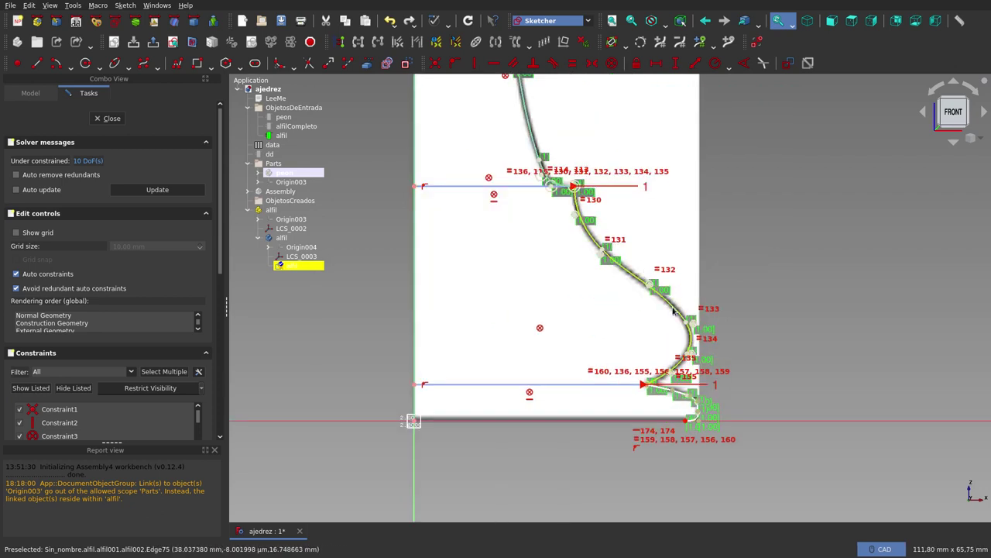
{"action": "scroll", "coordinate": [664, 330], "scroll_direction": "down", "scroll_amount": 1}
{"action": "scroll", "coordinate": [664, 331], "scroll_direction": "down", "scroll_amount": 1}
{"action": "scroll", "coordinate": [681, 370], "scroll_direction": "up", "scroll_amount": 2}
{"action": "scroll", "coordinate": [681, 370], "scroll_direction": "up", "scroll_amount": 2}
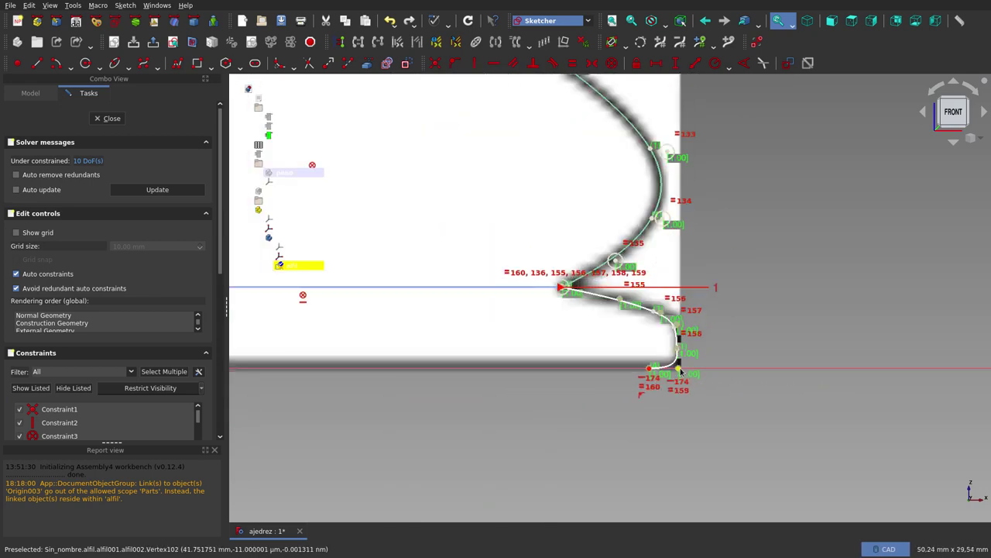
{"action": "scroll", "coordinate": [681, 370], "scroll_direction": "up", "scroll_amount": 3}
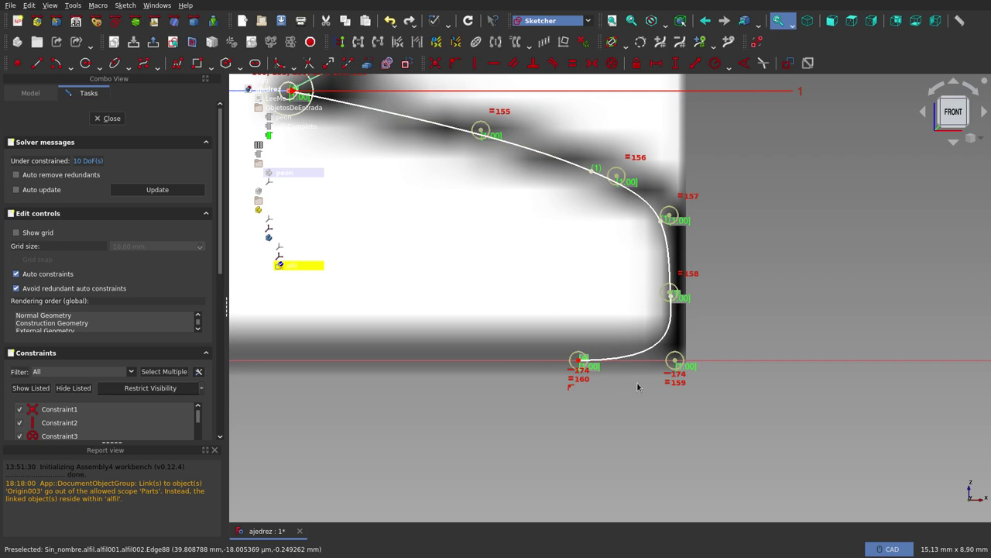
{"action": "scroll", "coordinate": [638, 386], "scroll_direction": "down", "scroll_amount": 5}
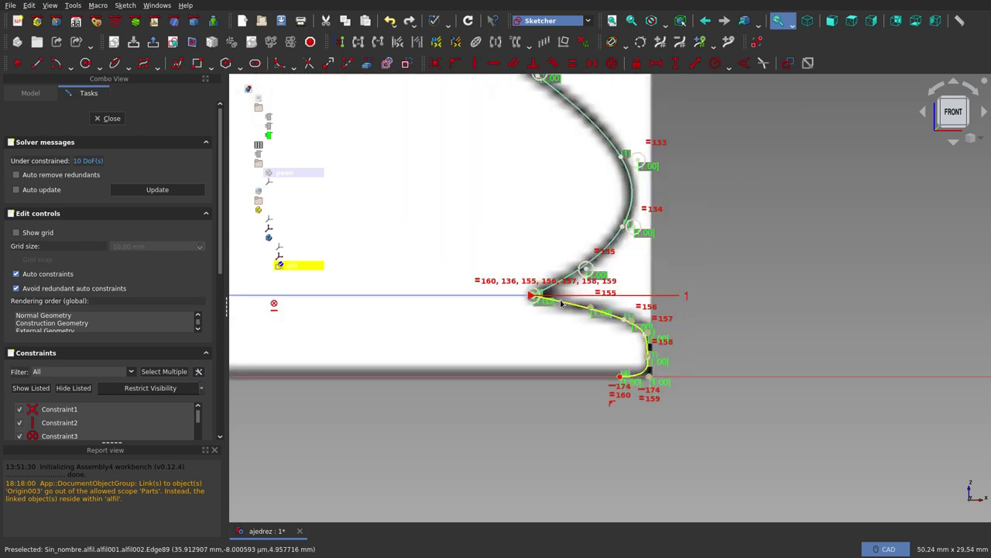
{"action": "left_click", "coordinate": [562, 303]}
{"action": "left_click", "coordinate": [611, 63]}
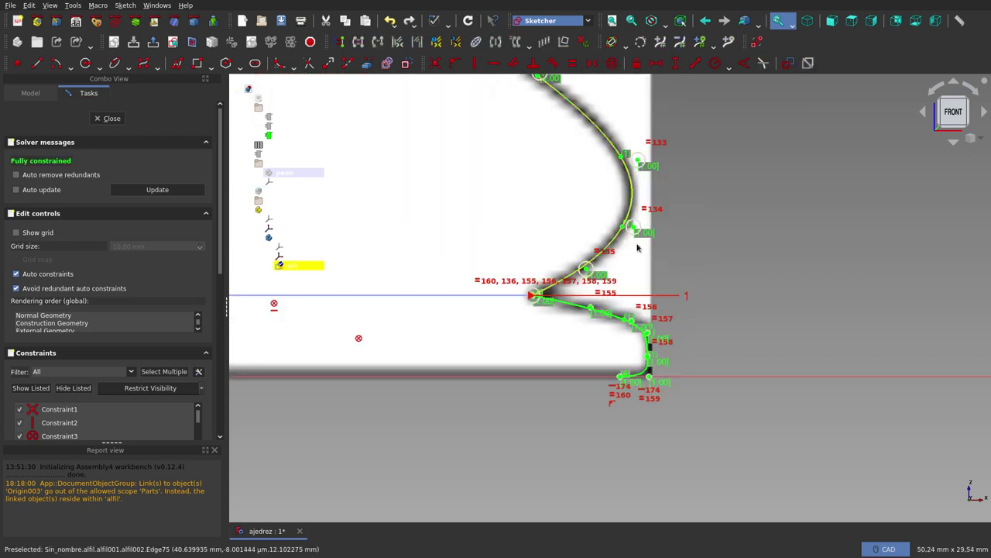
Toggle virtual space to move constraint labels aside and hide the reference image.
{"action": "scroll", "coordinate": [644, 284], "scroll_direction": "down", "scroll_amount": 4}
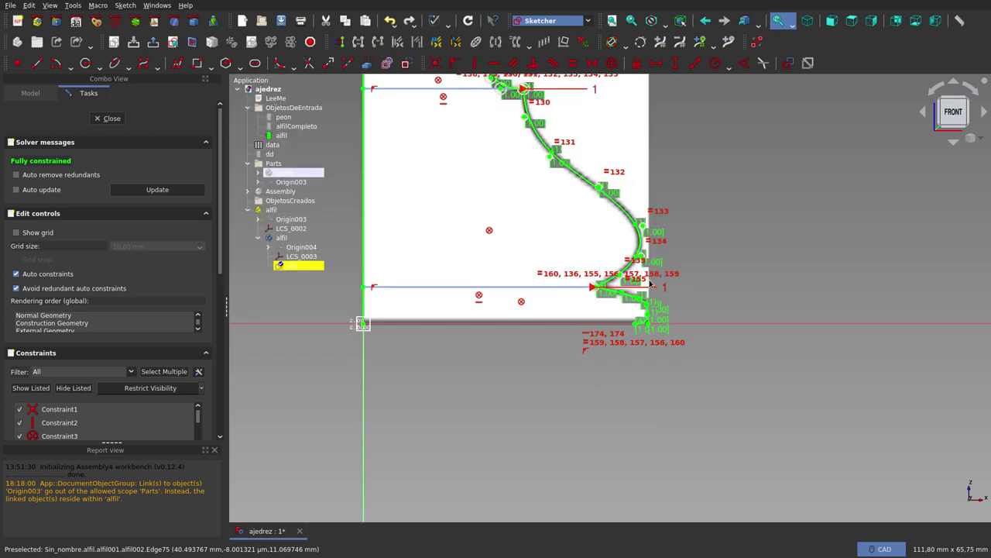
{"action": "scroll", "coordinate": [685, 291], "scroll_direction": "down", "scroll_amount": 4}
{"action": "scroll", "coordinate": [666, 279], "scroll_direction": "down", "scroll_amount": 4}
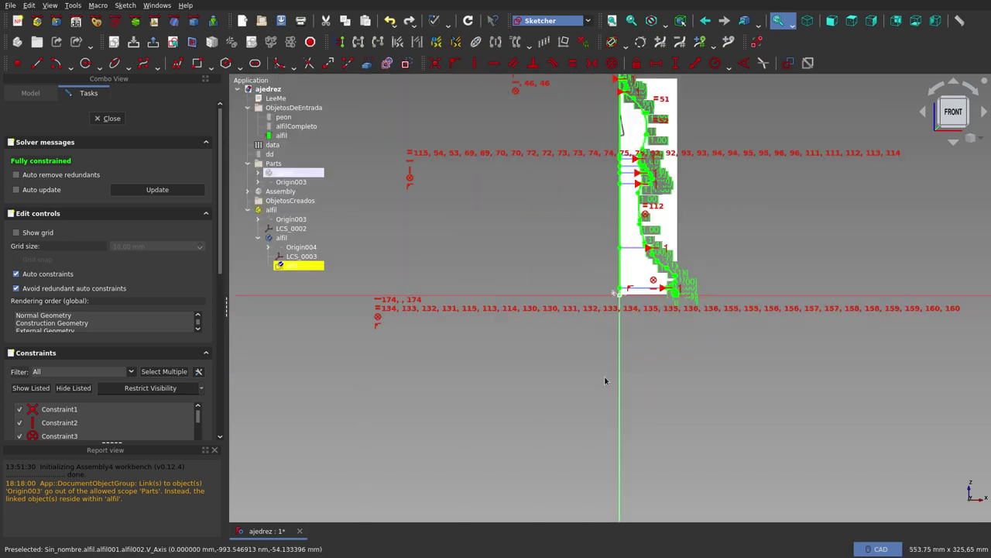
{"action": "scroll", "coordinate": [654, 210], "scroll_direction": "down", "scroll_amount": 2}
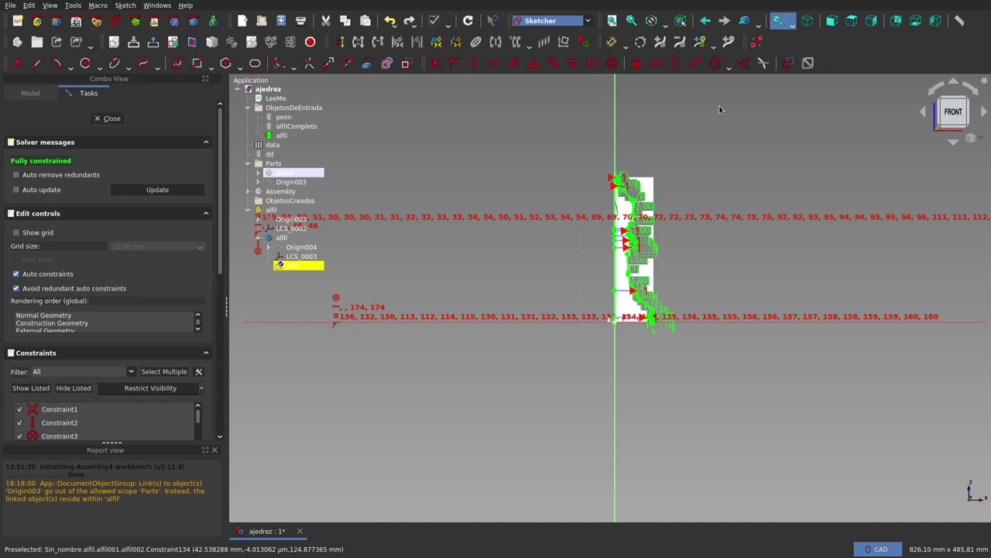
{"action": "left_click", "coordinate": [756, 45]}
{"action": "scroll", "coordinate": [649, 224], "scroll_direction": "up", "scroll_amount": 4}
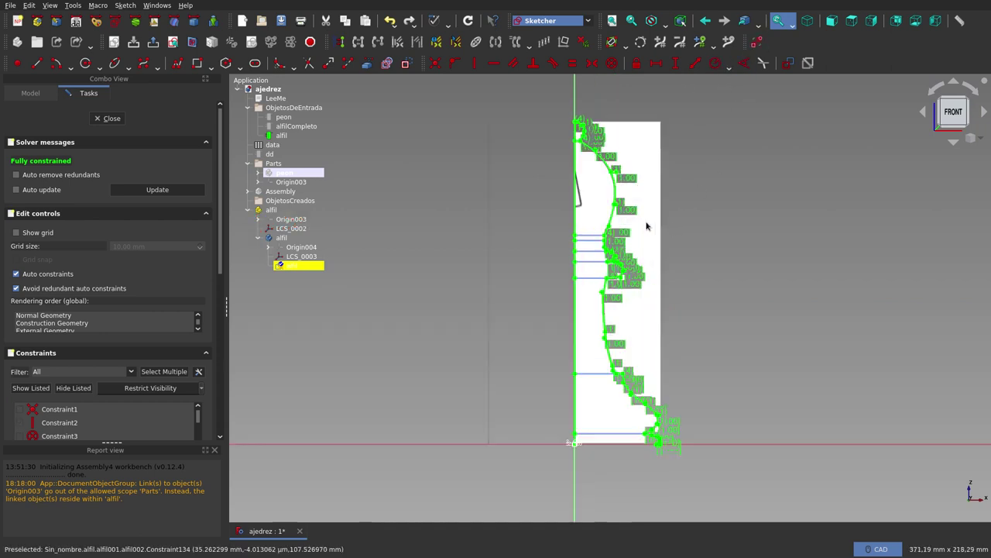
{"action": "key", "text": "space"}
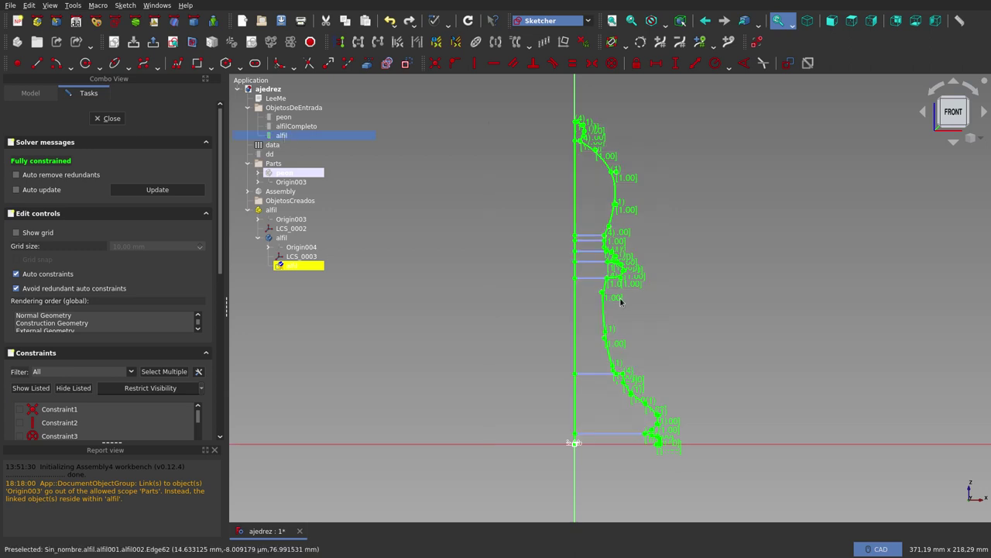
{"action": "scroll", "coordinate": [635, 328], "scroll_direction": "down", "scroll_amount": 2}
{"action": "scroll", "coordinate": [636, 328], "scroll_direction": "up", "scroll_amount": 4}
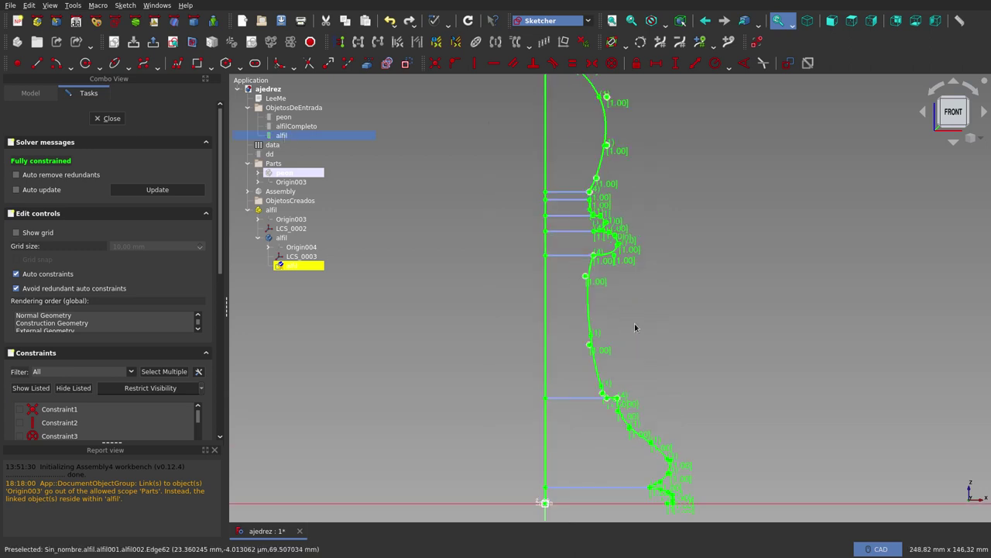
{"action": "scroll", "coordinate": [635, 328], "scroll_direction": "down", "scroll_amount": 4}
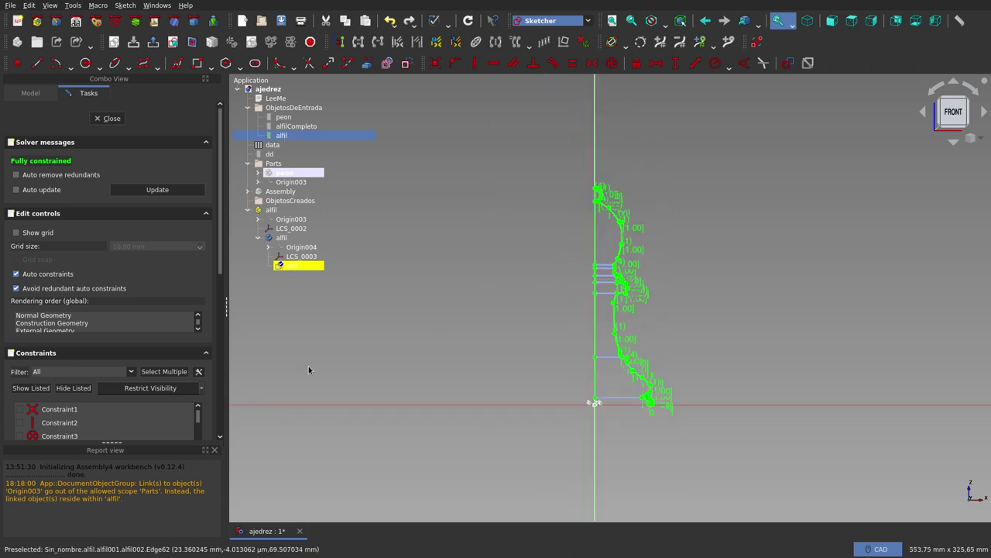
Close the profile sketch and inspect the attachments of LCS_0002 and LCS_0003.
{"action": "left_click", "coordinate": [110, 120]}
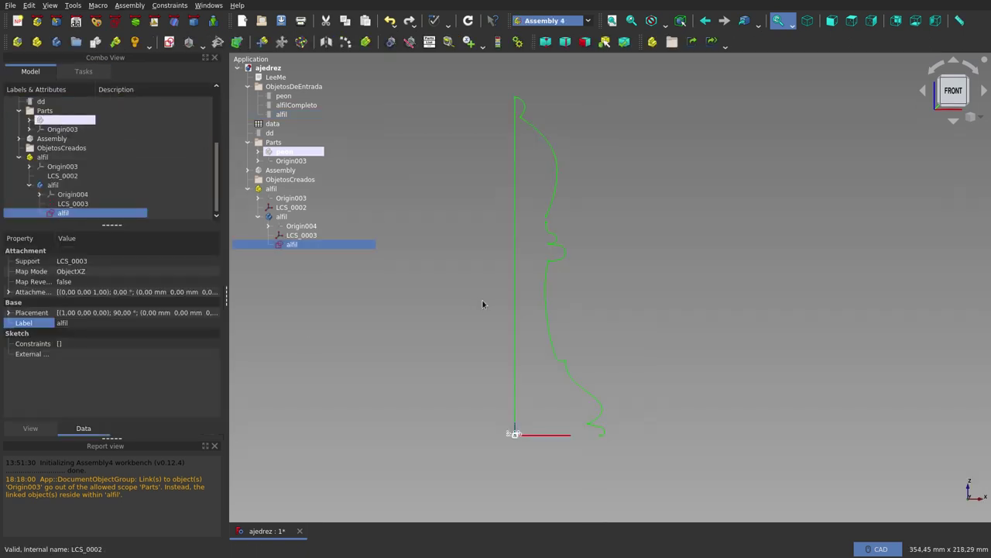
{"action": "scroll", "coordinate": [751, 347], "scroll_direction": "down", "scroll_amount": 2}
{"action": "left_click", "coordinate": [703, 347]}
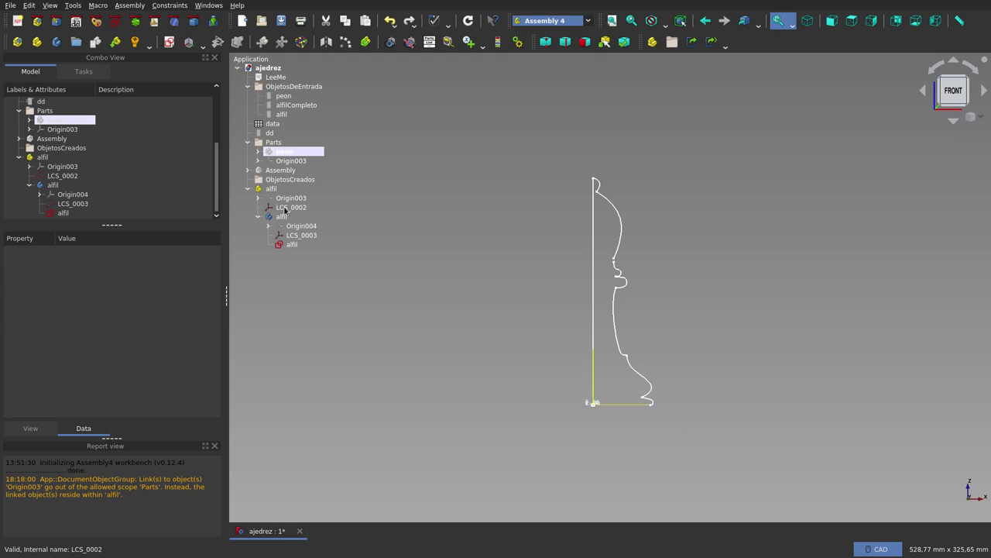
{"action": "left_click", "coordinate": [593, 402]}
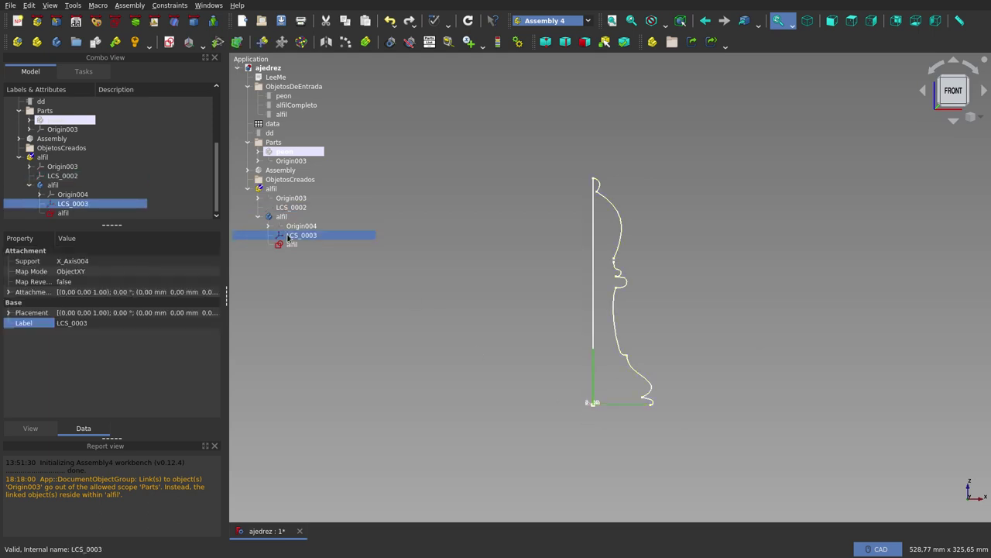
{"action": "left_click", "coordinate": [592, 402]}
{"action": "scroll", "coordinate": [628, 416], "scroll_direction": "up", "scroll_amount": 3}
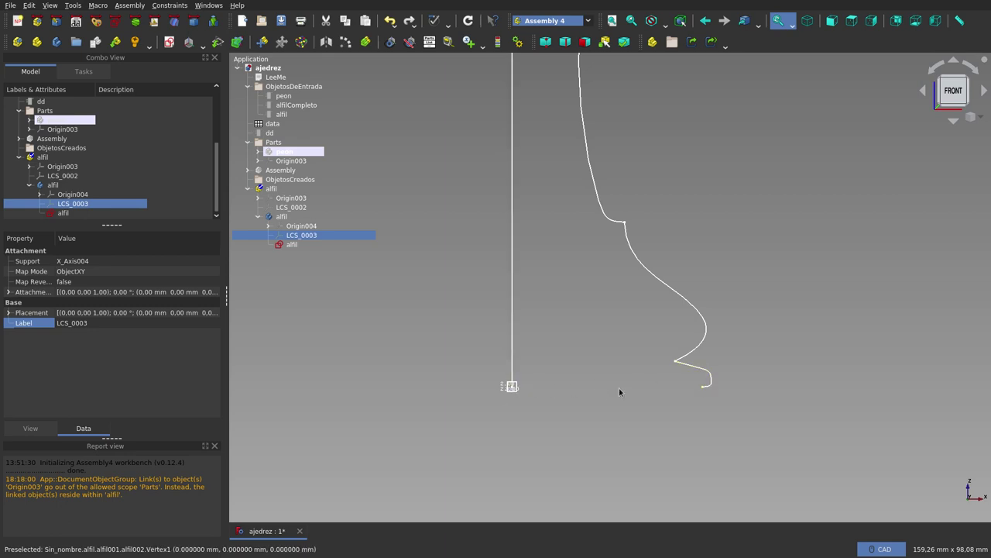
Reopen the alfil sketch and close it again without changes.
{"action": "double_click", "coordinate": [296, 246]}
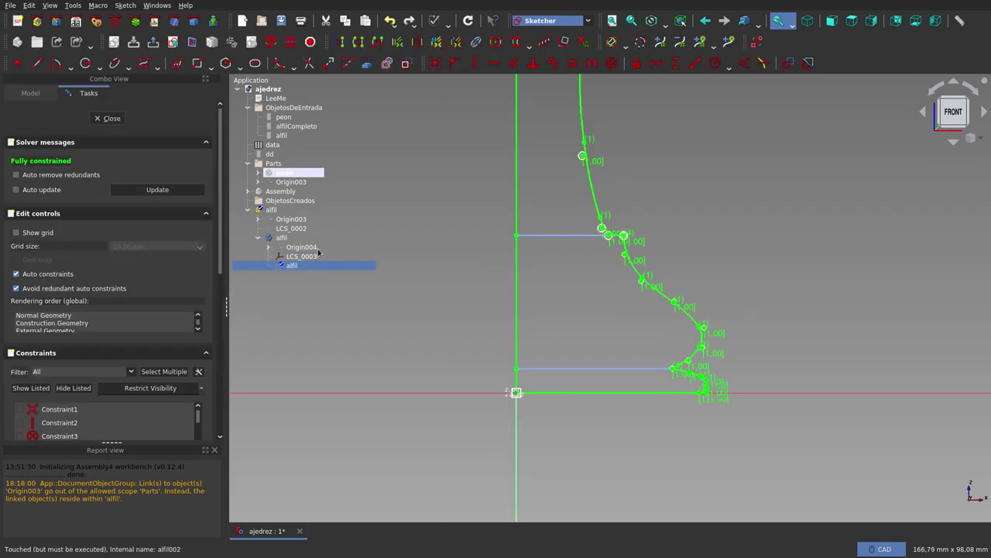
{"action": "left_click", "coordinate": [108, 118]}
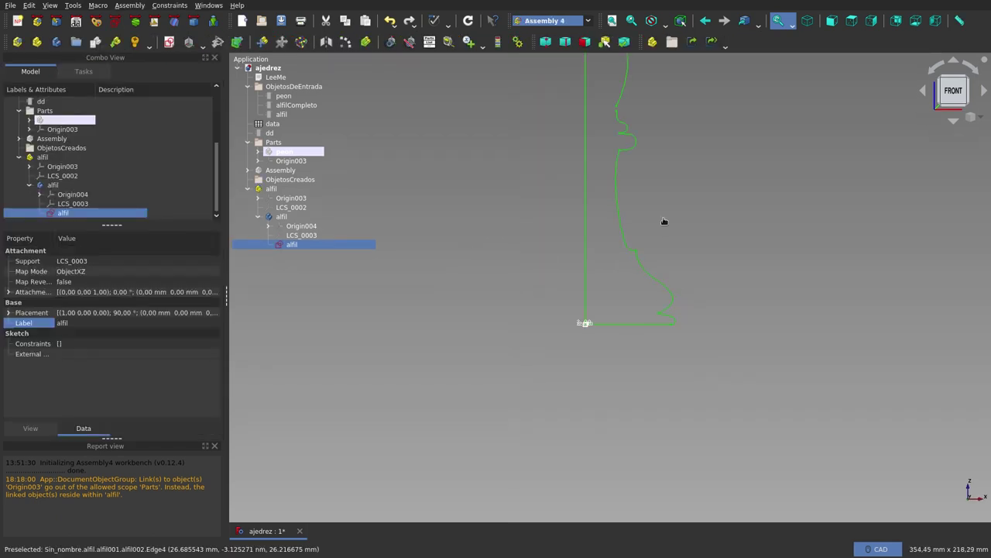
{"action": "left_click", "coordinate": [664, 221]}
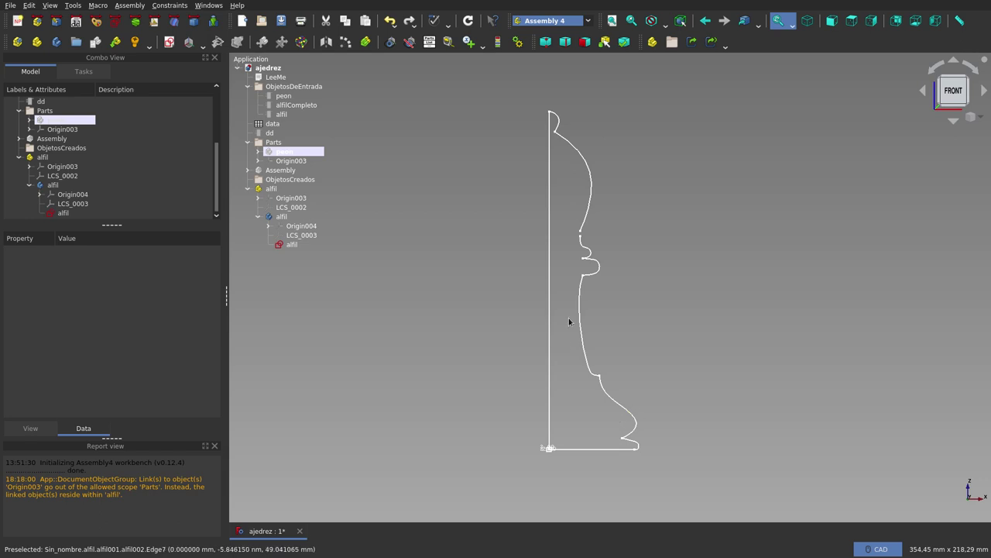
{"action": "scroll", "coordinate": [580, 232], "scroll_direction": "up", "scroll_amount": 5}
{"action": "scroll", "coordinate": [599, 239], "scroll_direction": "up", "scroll_amount": 5}
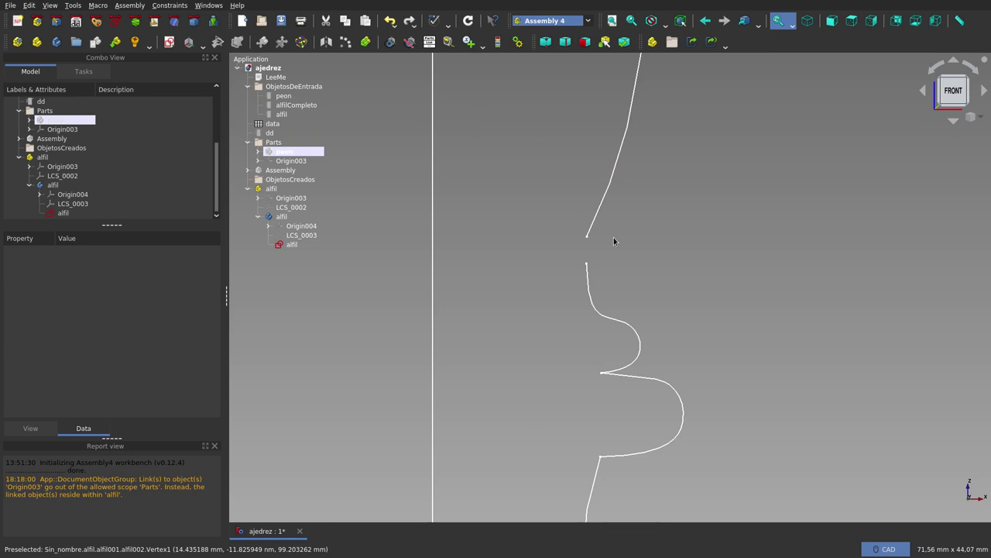
Fit the whole profile in view and activate the alfil body for Part Design.
{"action": "left_click", "coordinate": [613, 237]}
{"action": "key", "text": "v"}
{"action": "key", "text": "f"}
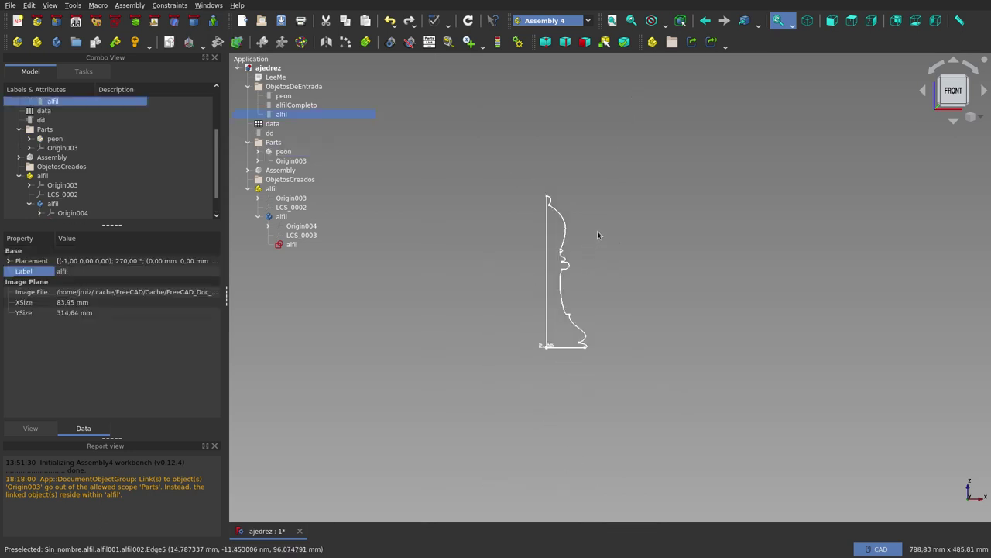
{"action": "scroll", "coordinate": [565, 253], "scroll_direction": "up", "scroll_amount": 3}
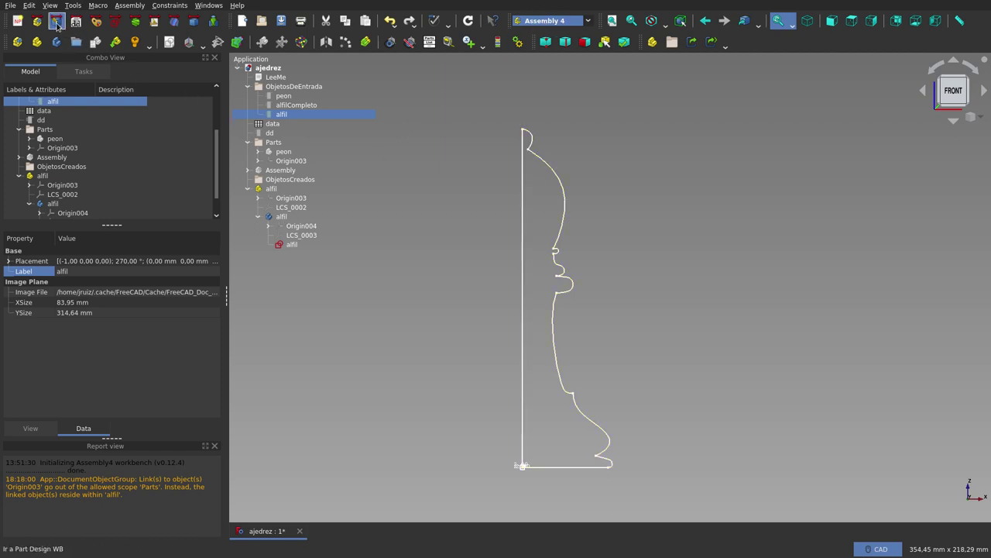
{"action": "double_click", "coordinate": [283, 217]}
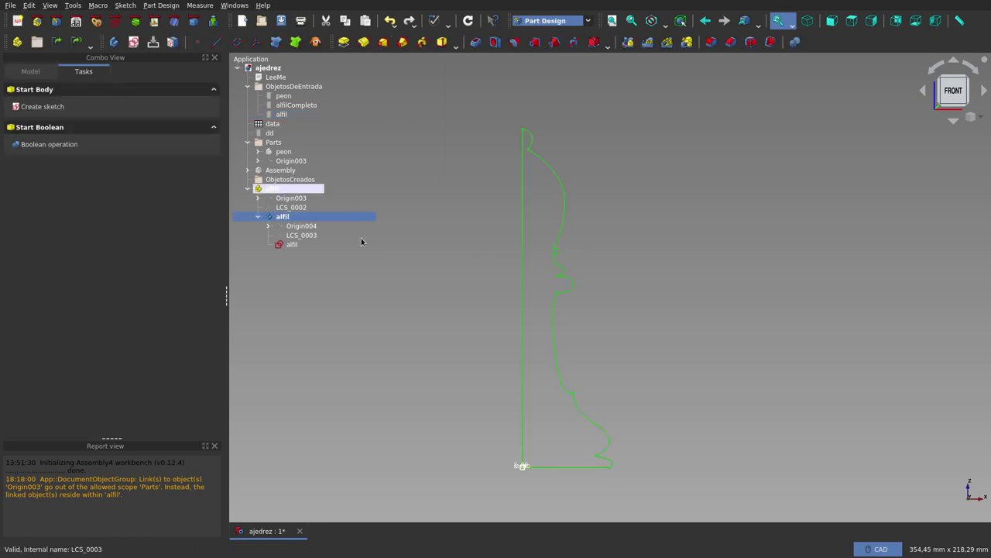
Revolve the alfil profile sketch into a solid and orbit to inspect it.
{"action": "left_click", "coordinate": [292, 244]}
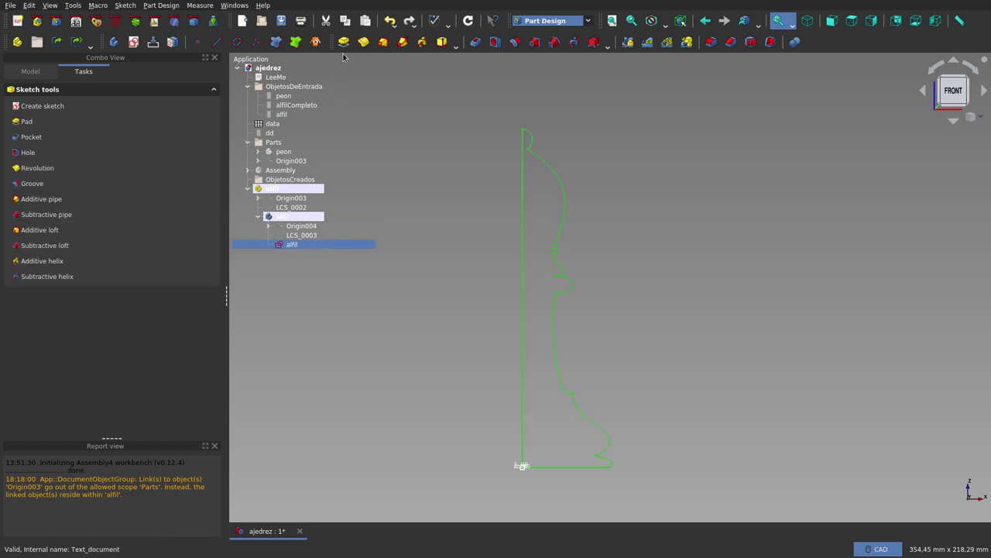
{"action": "left_click", "coordinate": [364, 43]}
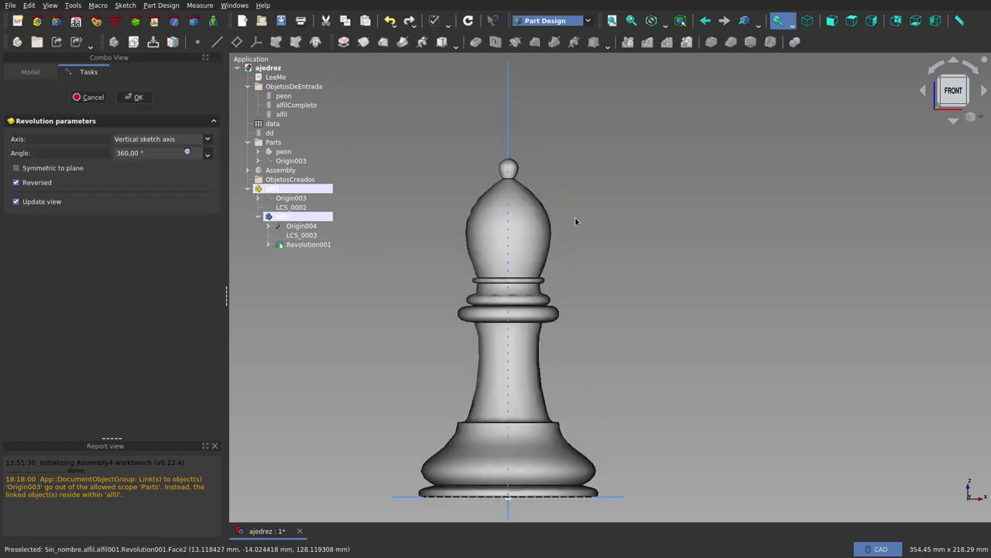
{"action": "scroll", "coordinate": [576, 217], "scroll_direction": "down", "scroll_amount": 4}
{"action": "middle_click_drag", "start_coordinate": [628, 232], "coordinate": [654, 299]}
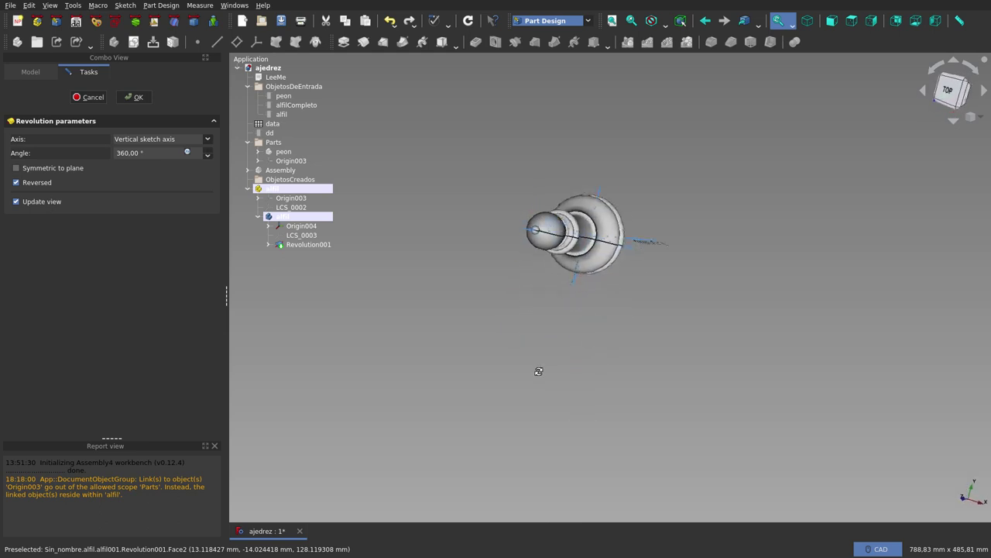
{"action": "key", "text": "1"}
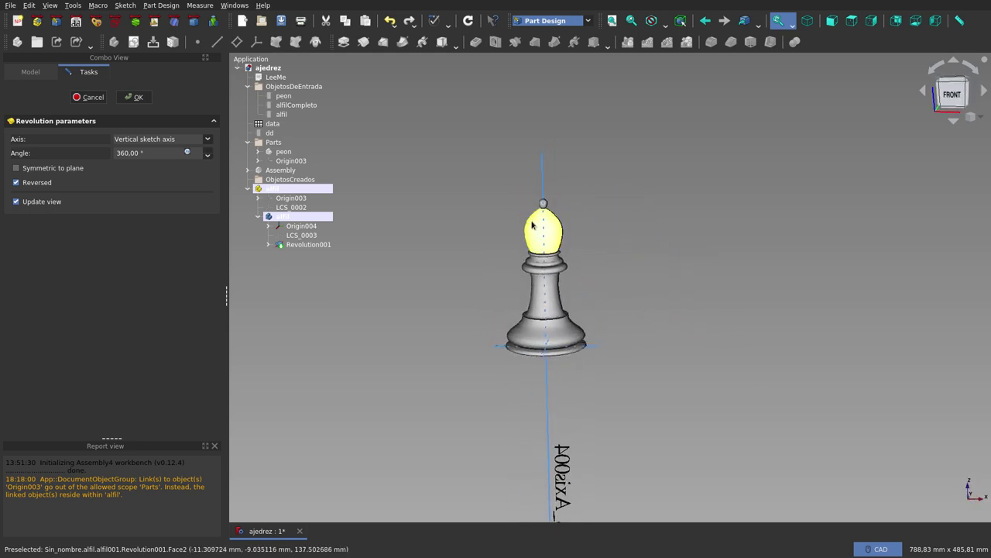
{"action": "mouse_move", "coordinate": [614, 306]}
{"action": "middle_mouse_down"}
{"action": "mouse_move", "coordinate": [604, 195]}
{"action": "mouse_move", "coordinate": [612, 314]}
{"action": "middle_mouse_up"}
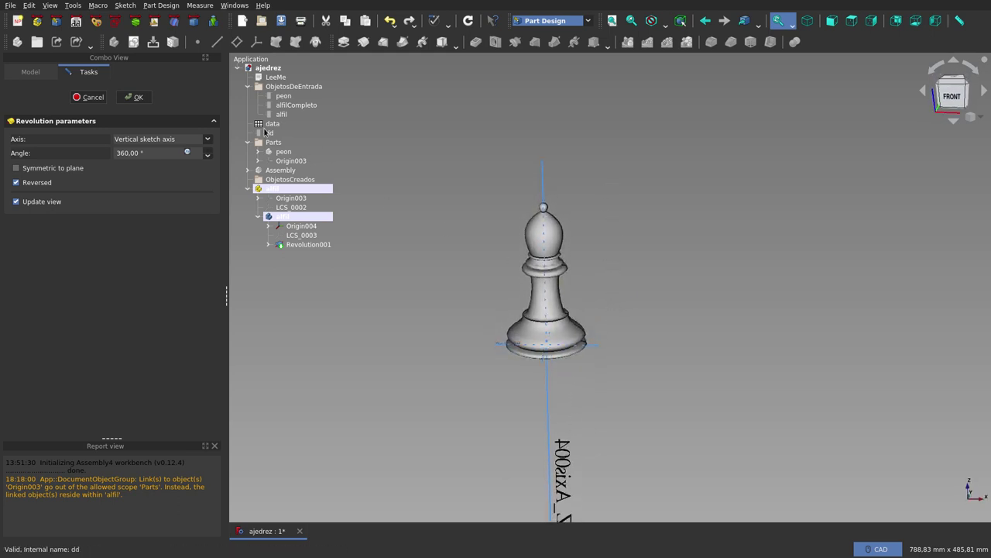
Show the reference picture, hide the solid, and accept the 360° reversed revolution.
{"action": "key", "text": "space"}
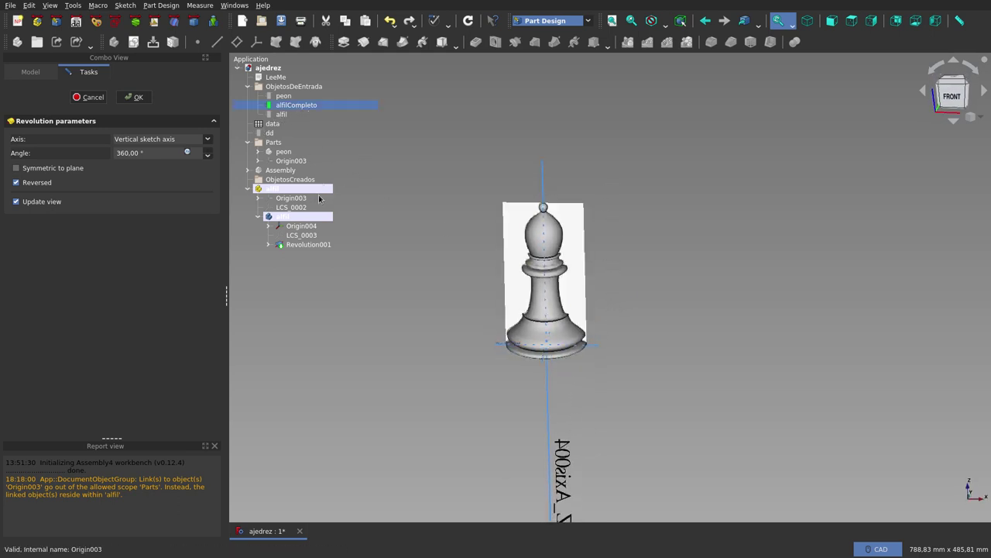
{"action": "left_click", "coordinate": [308, 246]}
{"action": "key", "text": "space"}
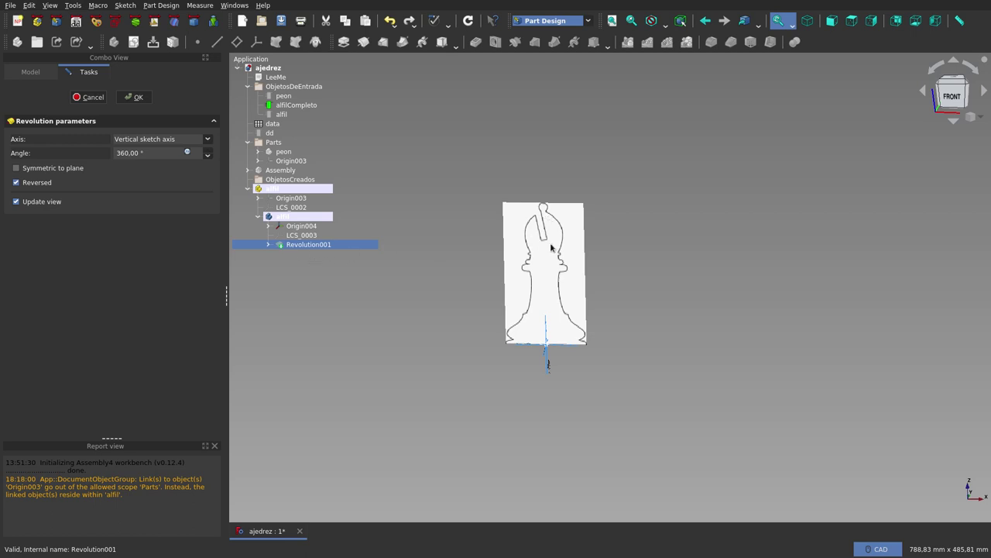
{"action": "left_click", "coordinate": [133, 97]}
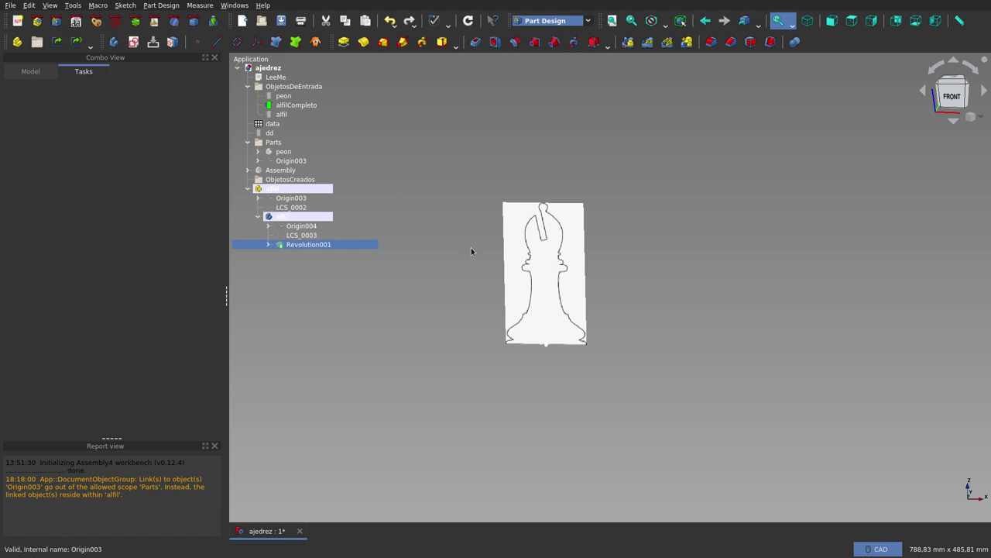
Activate the alfil body, switch to Assembly 4, and name a new sketch alfilRanura.
{"action": "double_click", "coordinate": [282, 217]}
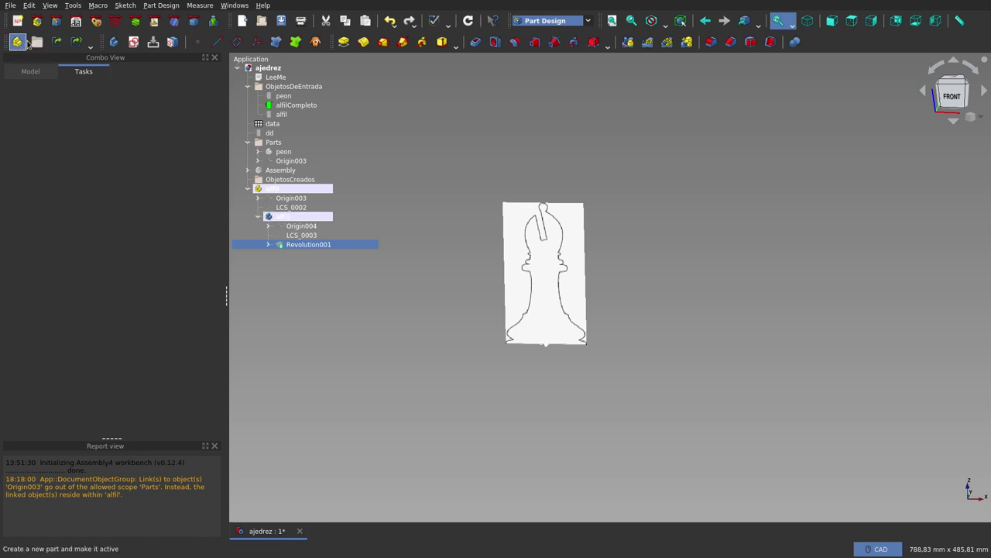
{"action": "left_click", "coordinate": [36, 21]}
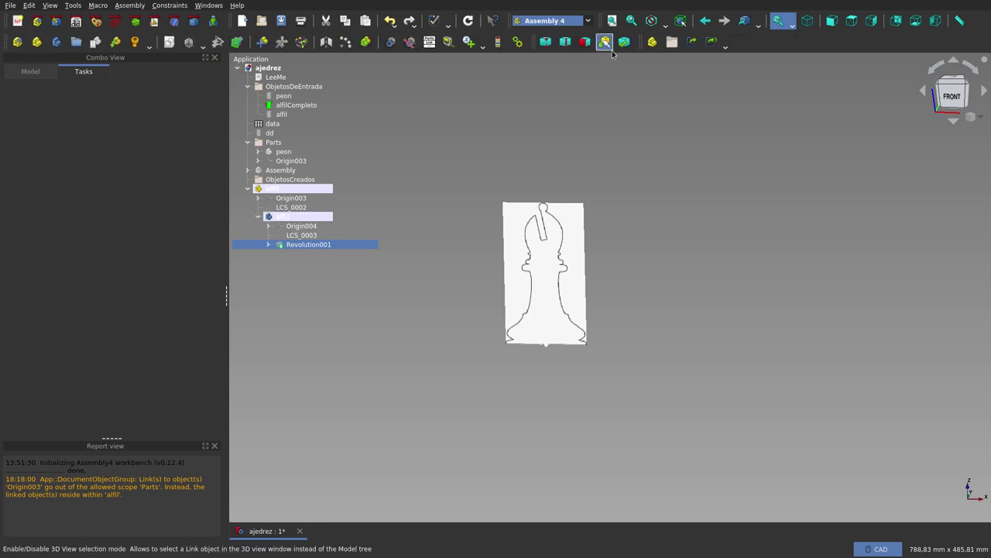
{"action": "left_click", "coordinate": [283, 217]}
{"action": "left_click", "coordinate": [171, 42]}
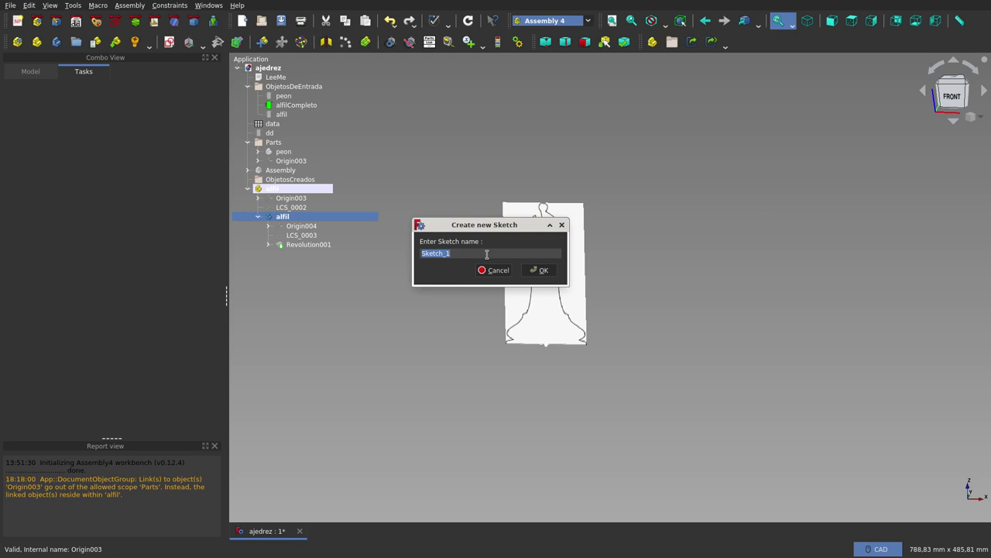
{"action": "type", "text": "ra"}
Confirm the alfilRanura name and attach it to LCS_0003 alone in Object's XZ mode.
{"action": "left_click", "coordinate": [540, 270]}
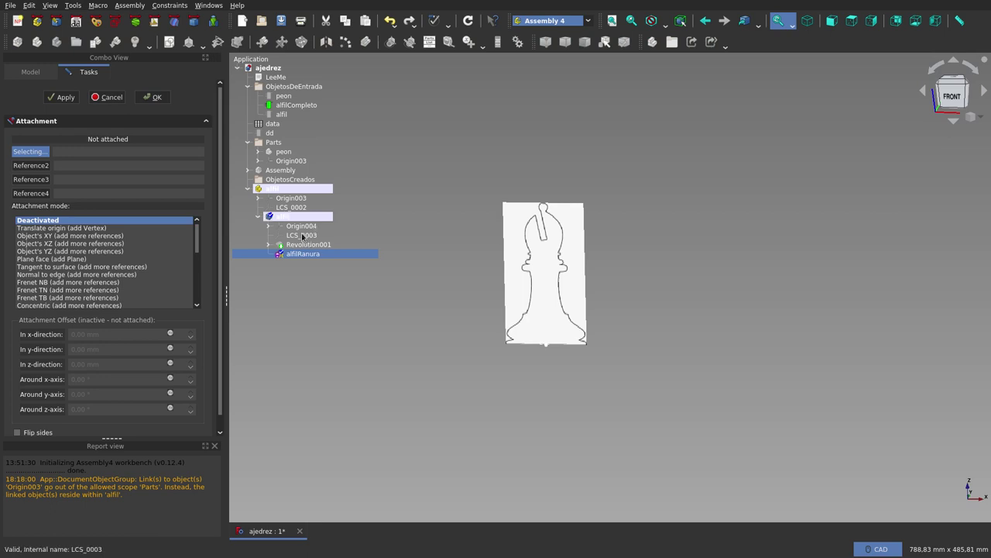
{"action": "left_click", "coordinate": [290, 208]}
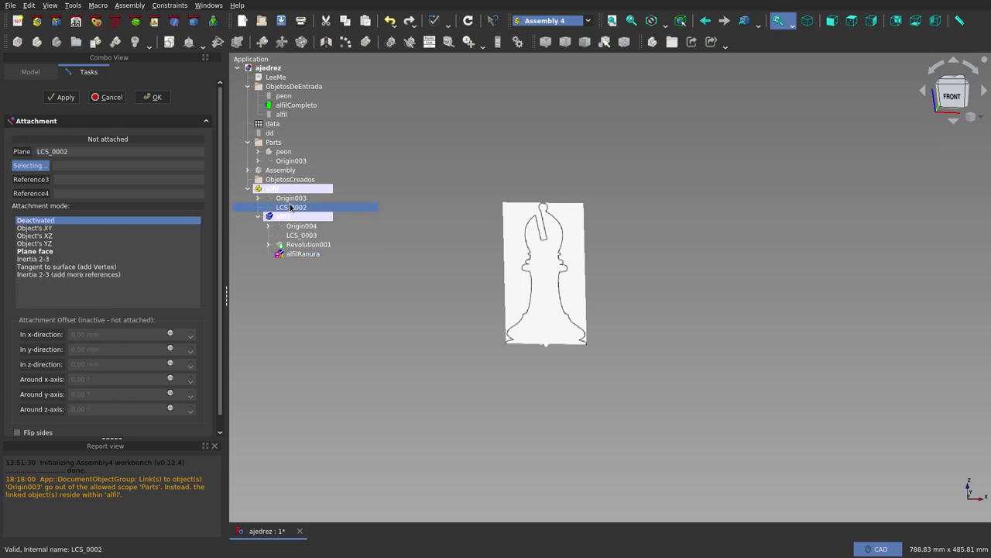
{"action": "left_click", "coordinate": [304, 237]}
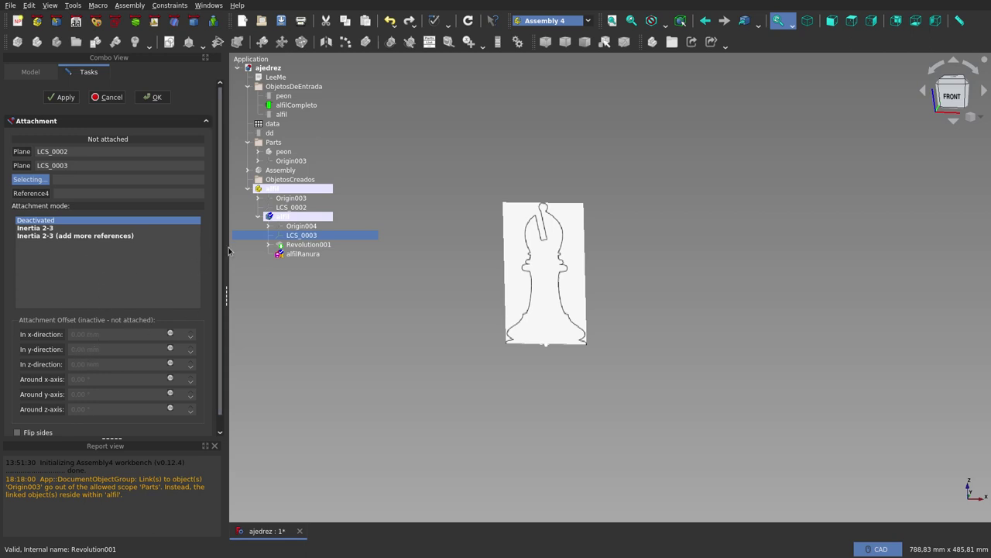
{"action": "left_click", "coordinate": [490, 332]}
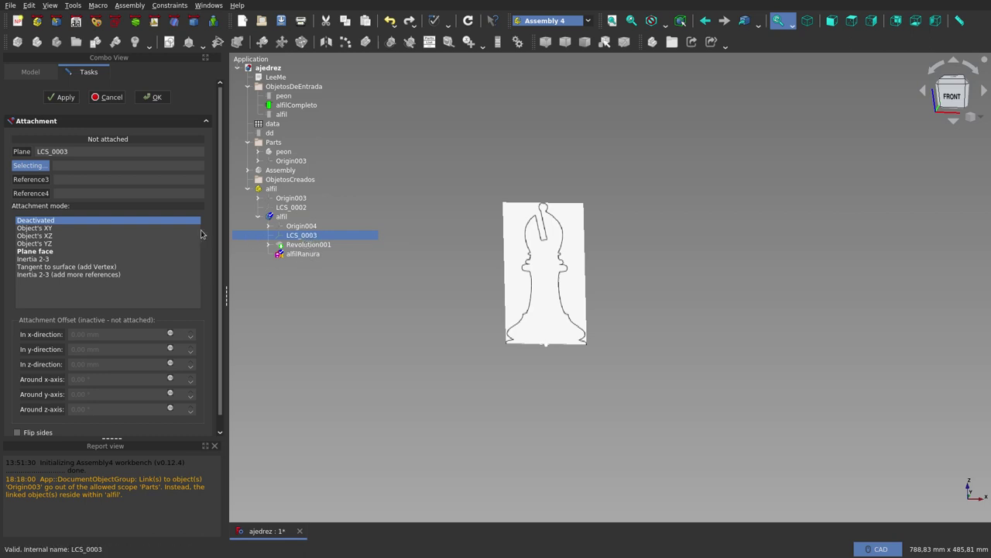
{"action": "left_click", "coordinate": [53, 236]}
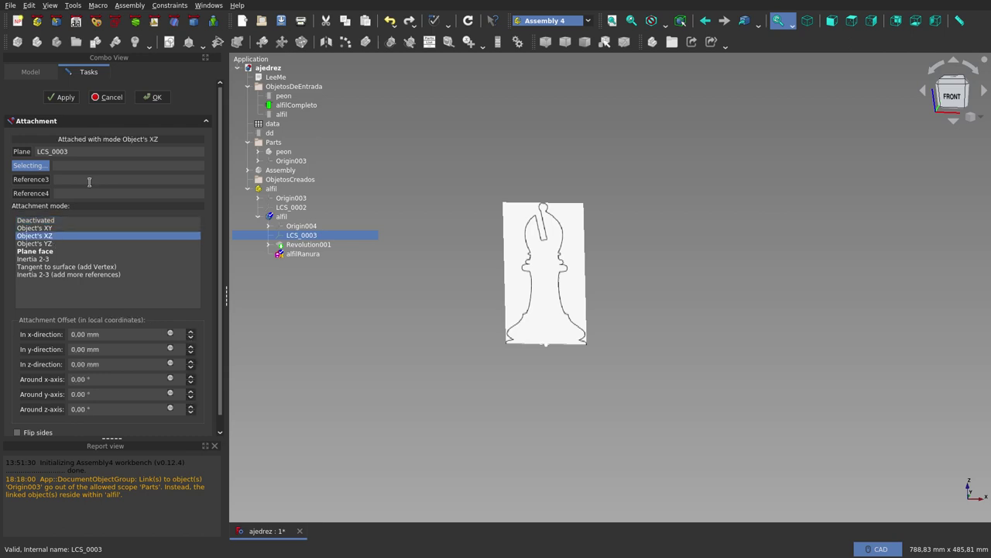
{"action": "left_click", "coordinate": [152, 97]}
{"action": "scroll", "coordinate": [550, 222], "scroll_direction": "up", "scroll_amount": 5}
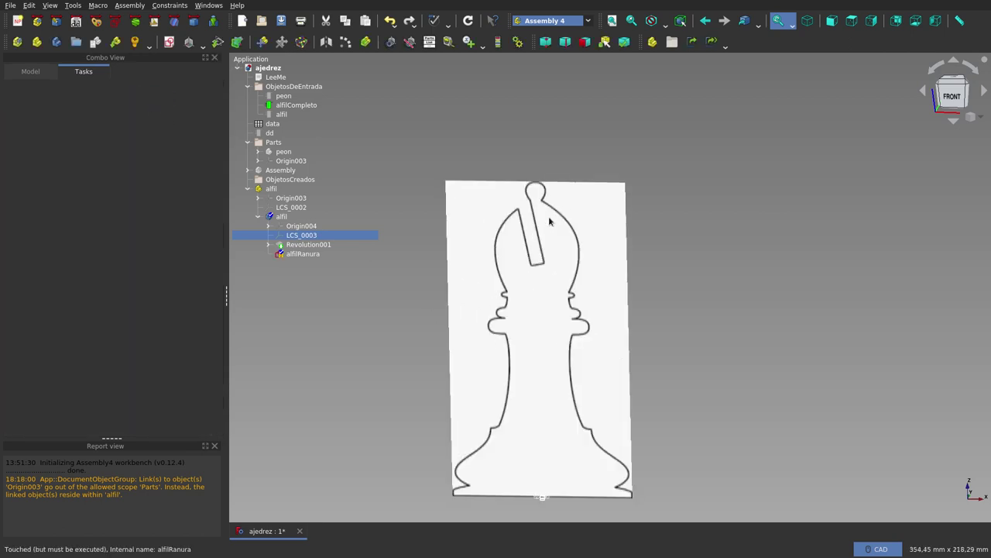
Edit the alfilRanura sketch with Revolution001 and the alfilCompleto reference picture hidden.
{"action": "double_click", "coordinate": [303, 255]}
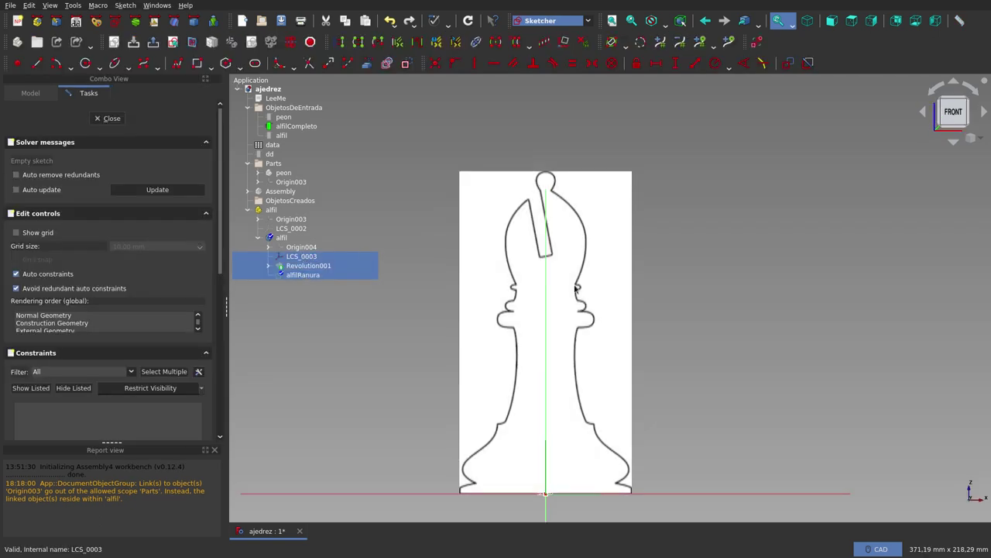
{"action": "scroll", "coordinate": [550, 196], "scroll_direction": "up", "scroll_amount": 5}
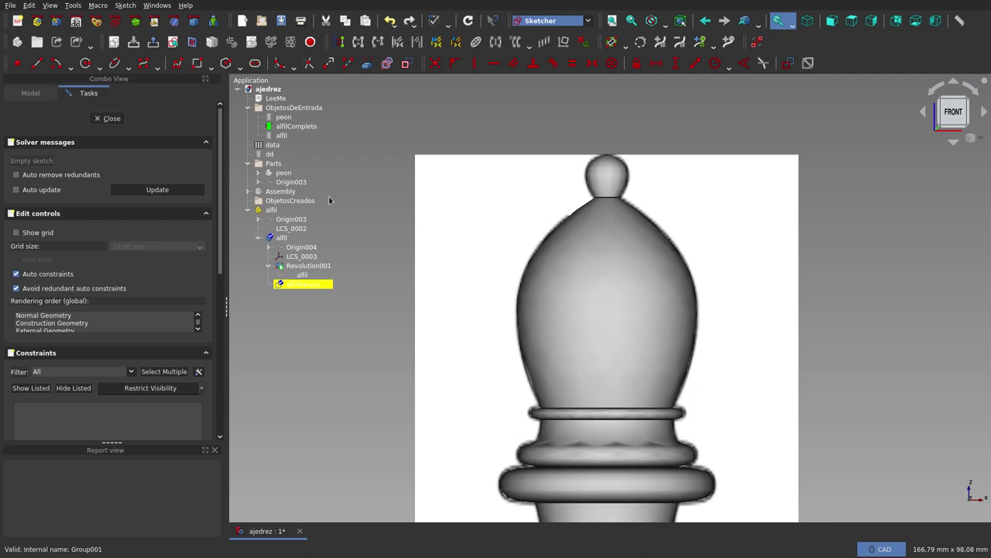
{"action": "left_click", "coordinate": [306, 266]}
{"action": "key", "text": "space"}
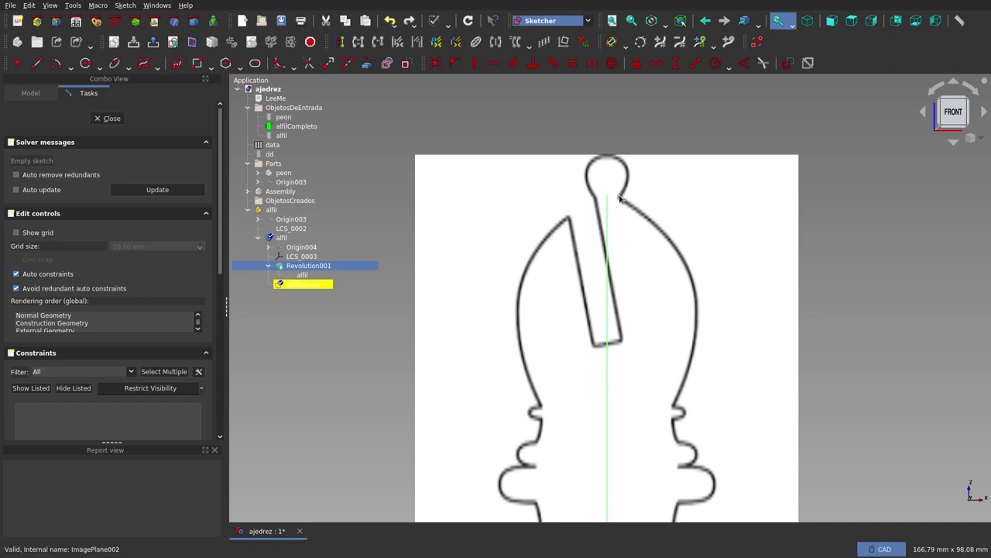
{"action": "left_click", "coordinate": [301, 276]}
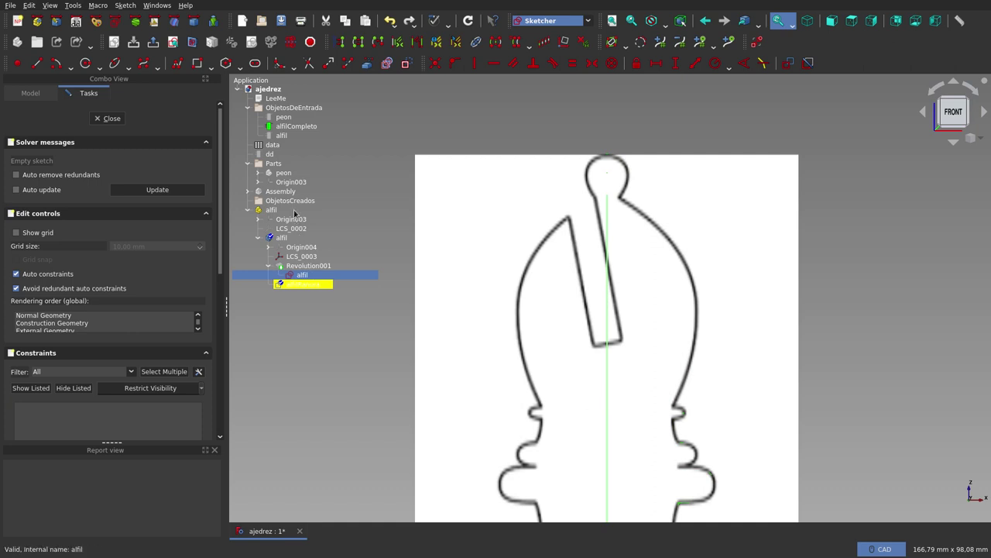
{"action": "left_click", "coordinate": [294, 127]}
{"action": "key", "text": "space"}
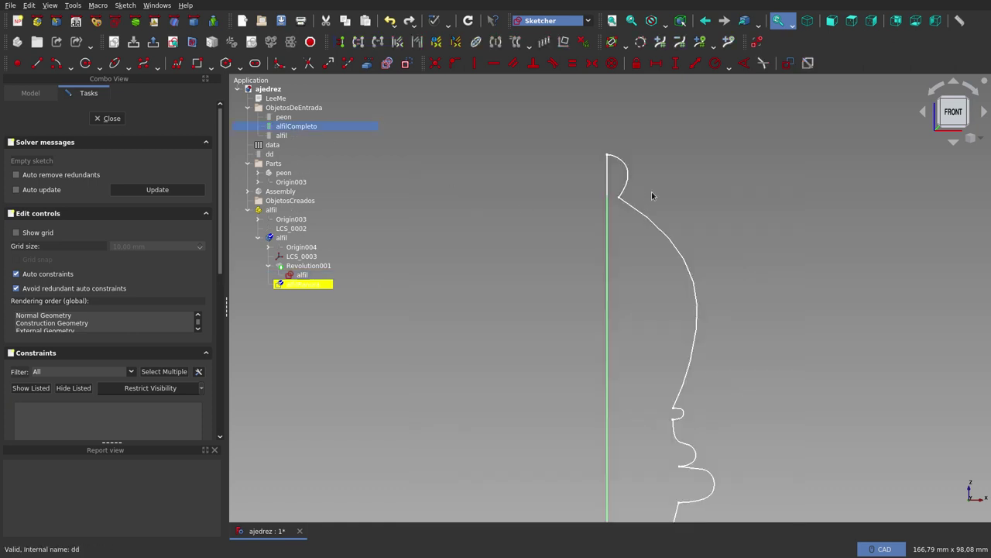
Import the knob's top arc into the sketch as external geometry.
{"action": "left_click", "coordinate": [368, 69]}
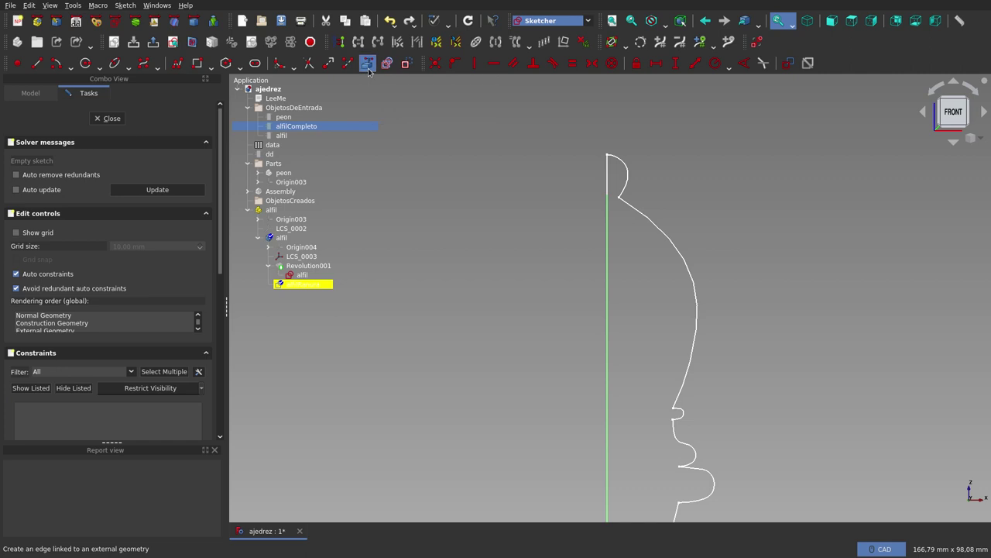
{"action": "left_click", "coordinate": [623, 192]}
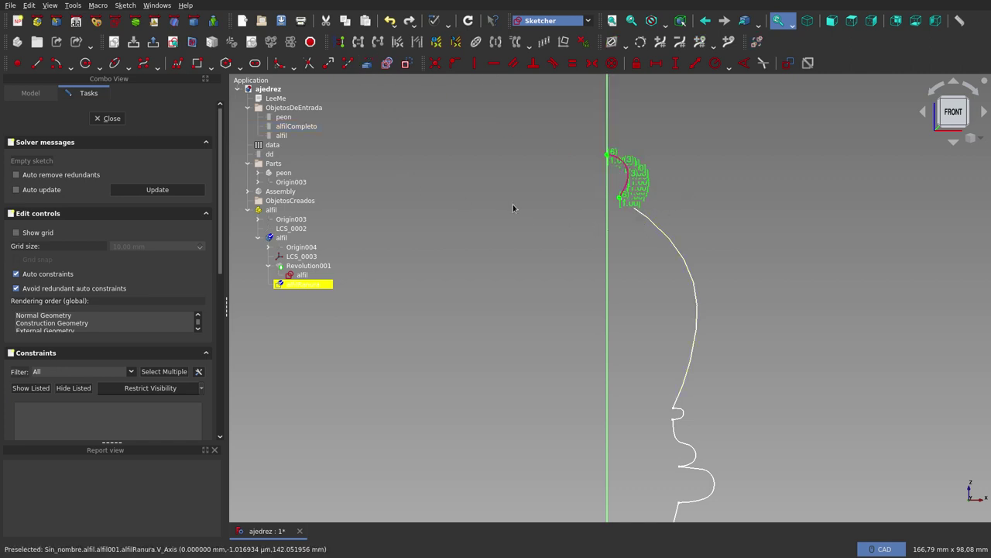
{"action": "scroll", "coordinate": [595, 197], "scroll_direction": "up", "scroll_amount": 4}
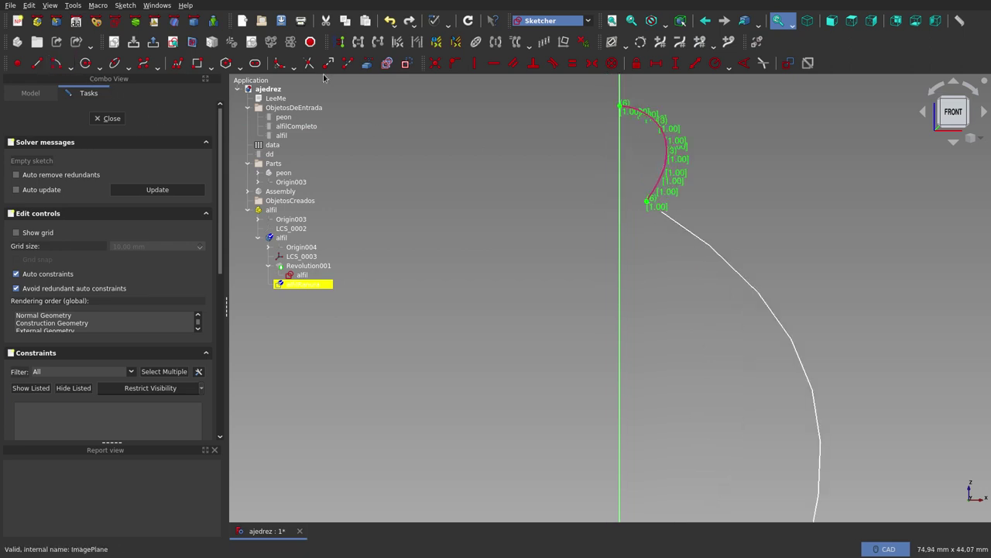
Draw a line from the arc's lower end and make it symmetric about the vertical axis.
{"action": "left_click", "coordinate": [37, 63]}
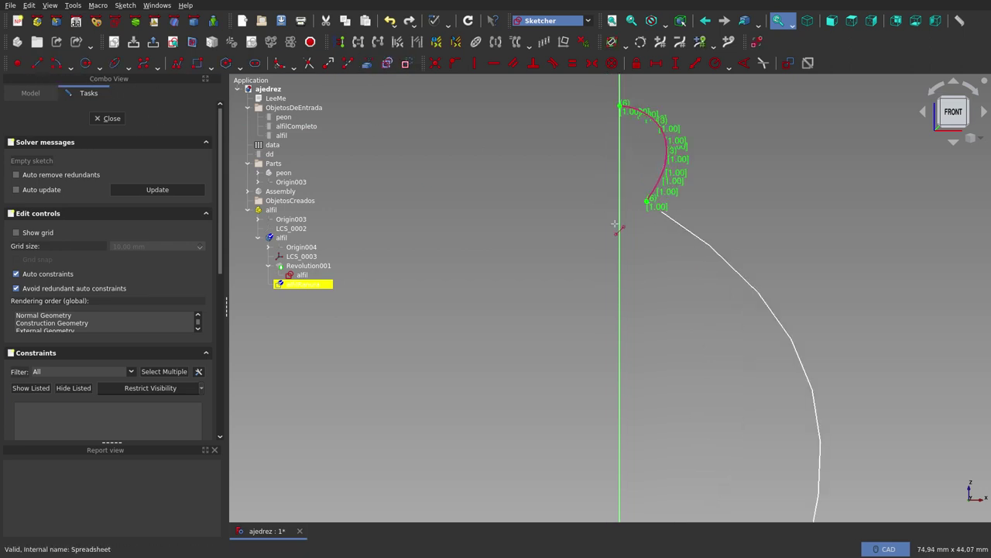
{"action": "left_click", "coordinate": [648, 201]}
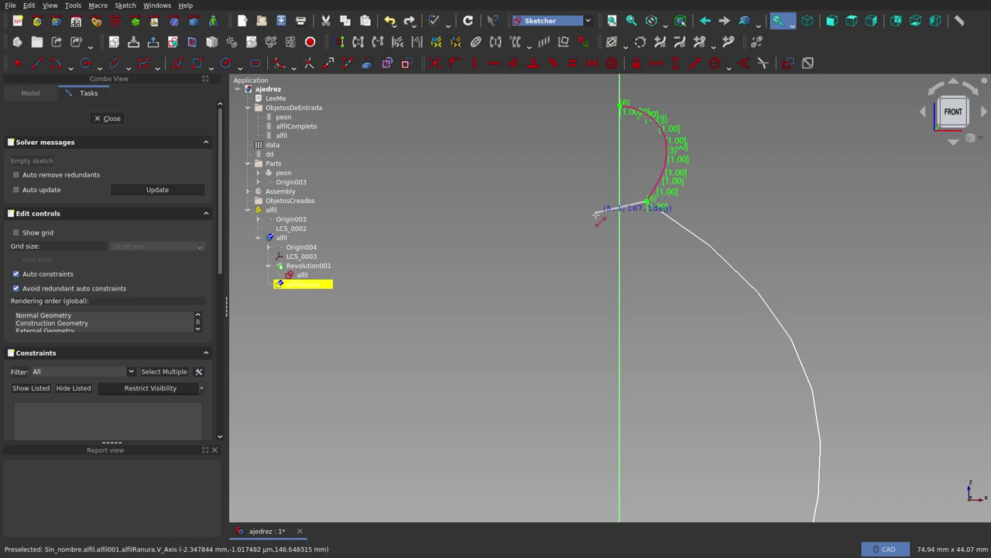
{"action": "left_click", "coordinate": [596, 216]}
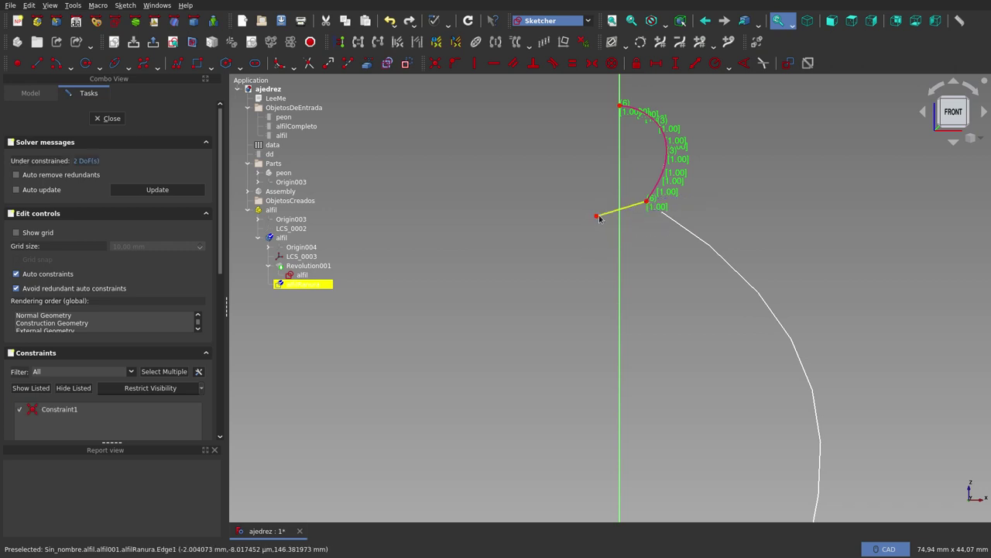
{"action": "left_click", "coordinate": [597, 216]}
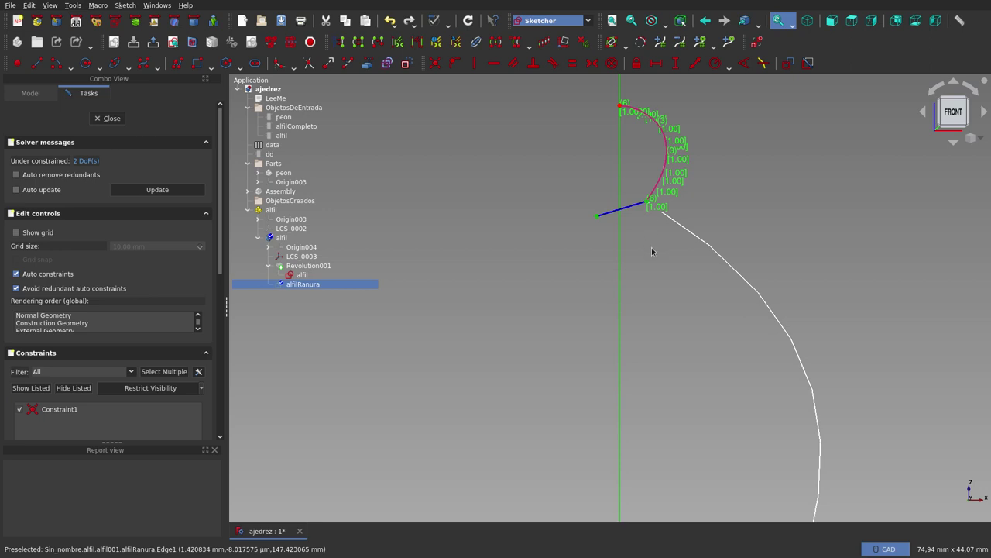
{"action": "left_click", "coordinate": [591, 63]}
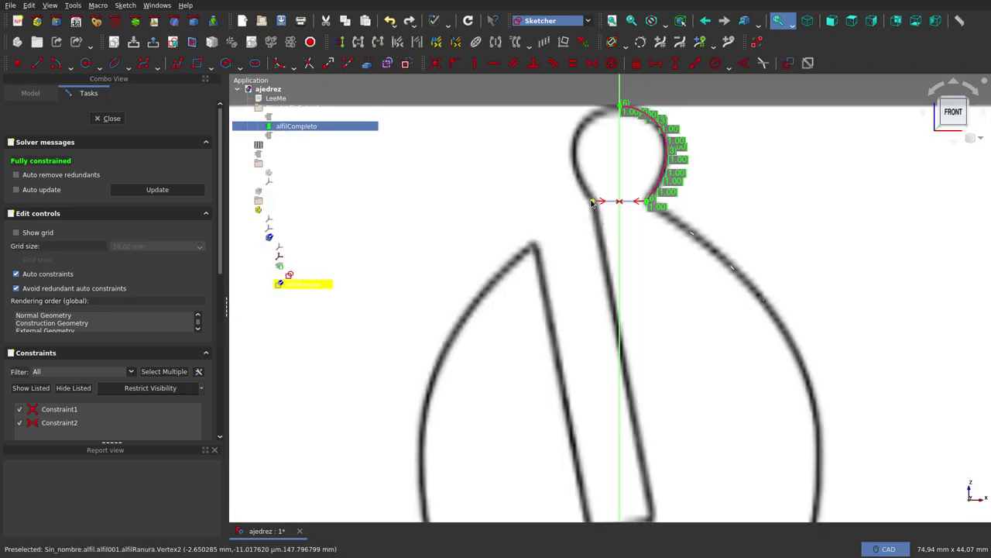
Polyline the slot's right side, rounded lower-right corner, bottom edge and rounded lower-left corner.
{"action": "scroll", "coordinate": [595, 204], "scroll_direction": "down", "scroll_amount": 2}
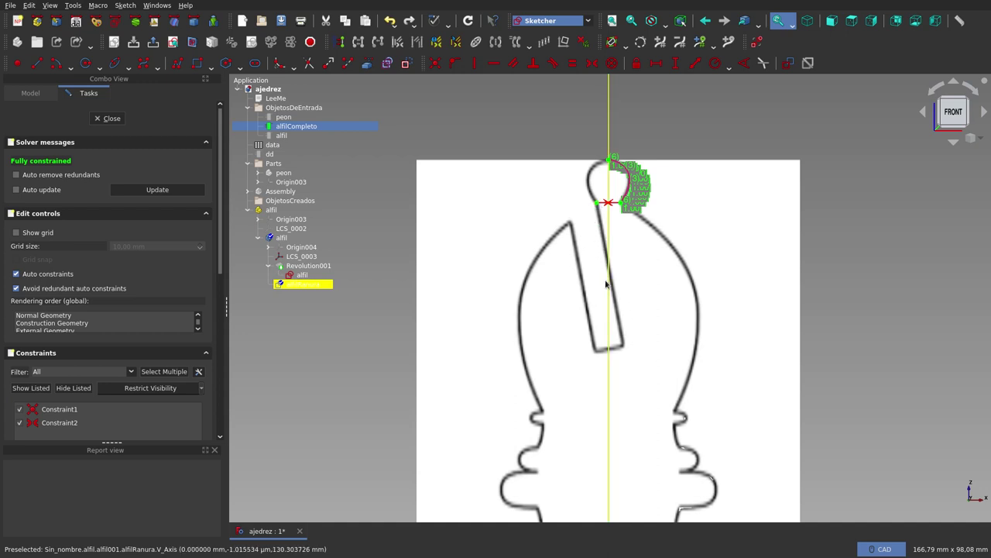
{"action": "left_click", "coordinate": [177, 62]}
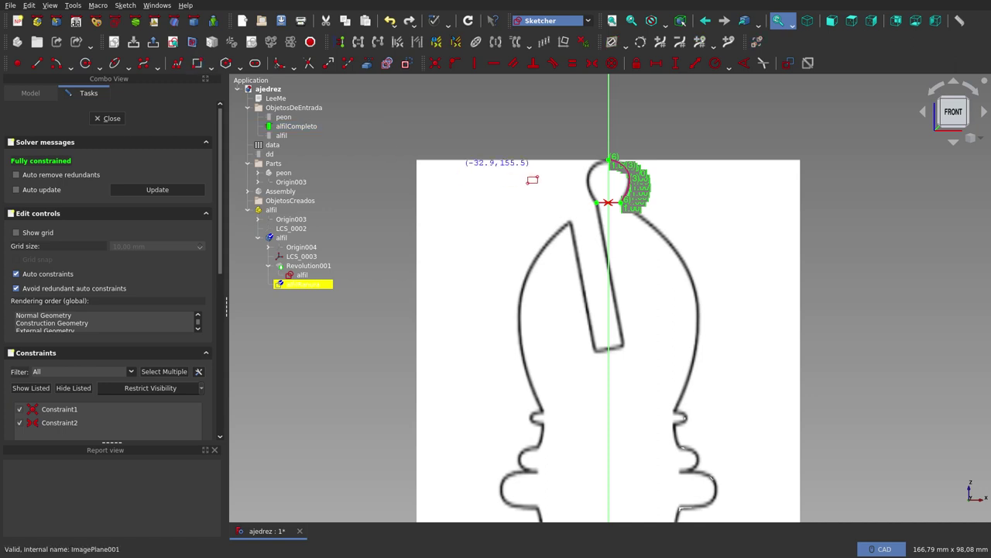
{"action": "left_click", "coordinate": [596, 204]}
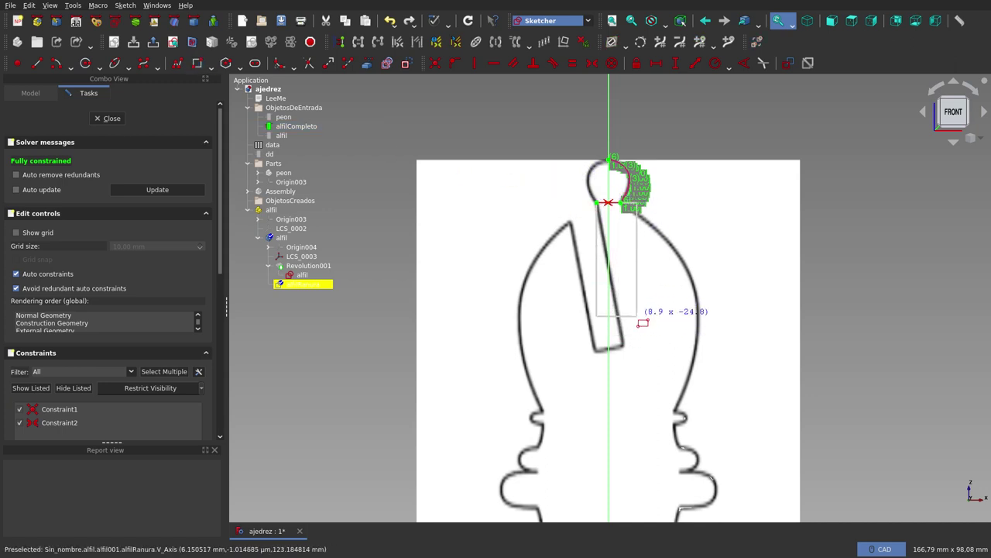
{"action": "key", "text": "Escape"}
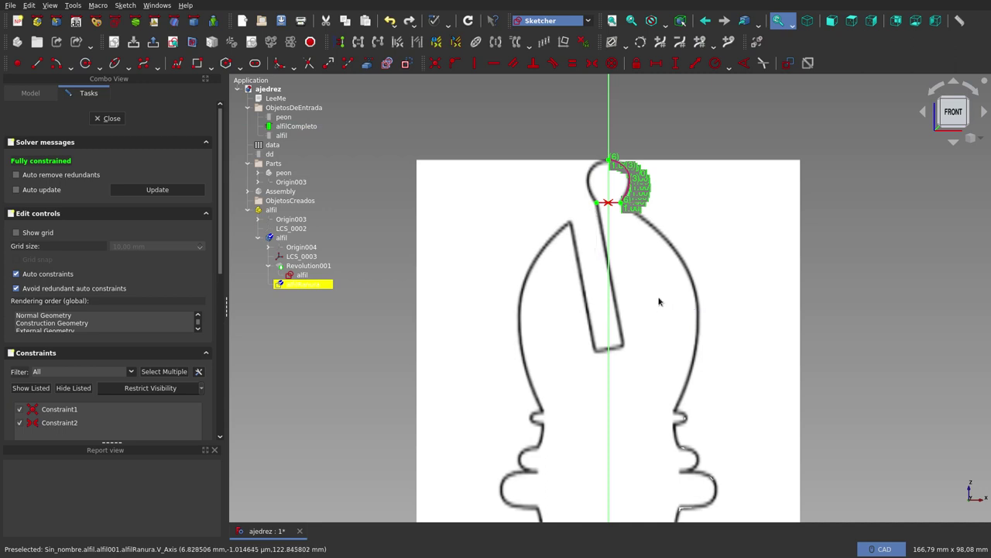
{"action": "left_click", "coordinate": [178, 62]}
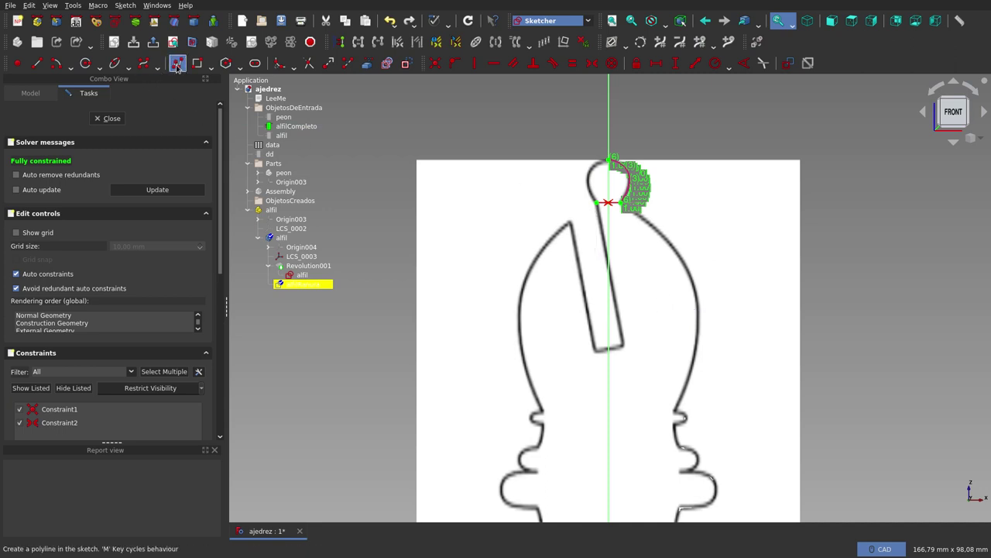
{"action": "left_click", "coordinate": [599, 206]}
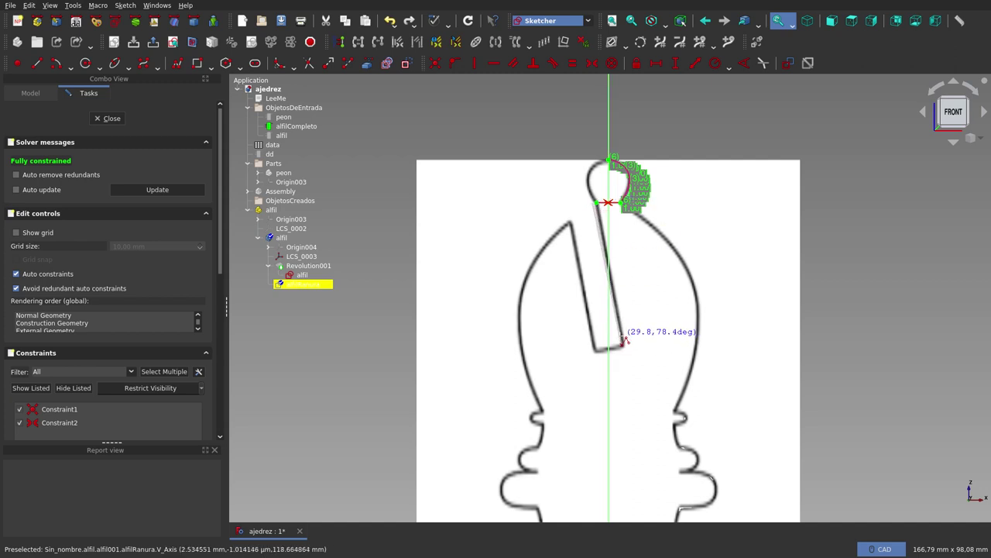
{"action": "scroll", "coordinate": [629, 345], "scroll_direction": "up", "scroll_amount": 8}
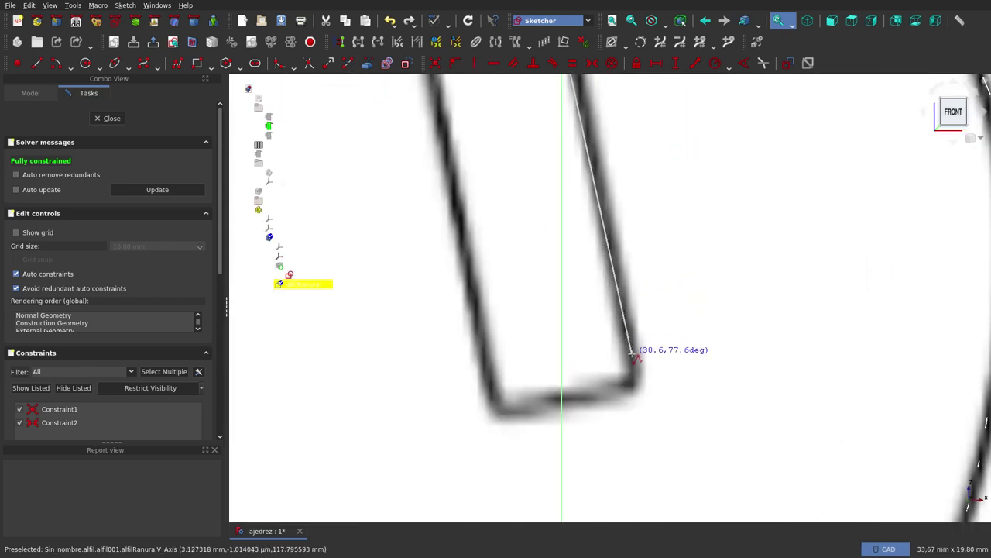
{"action": "left_click", "coordinate": [634, 363]}
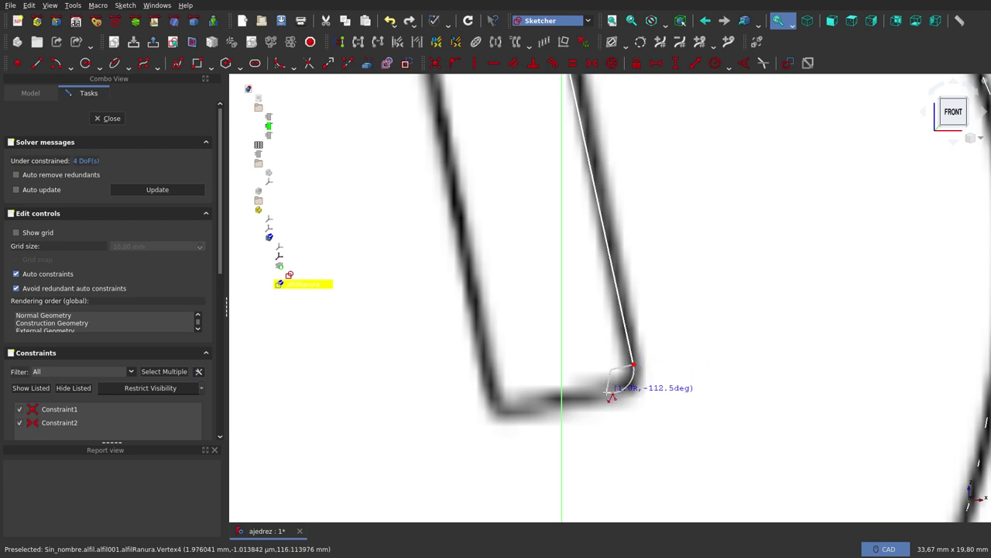
{"action": "key", "text": "m"}
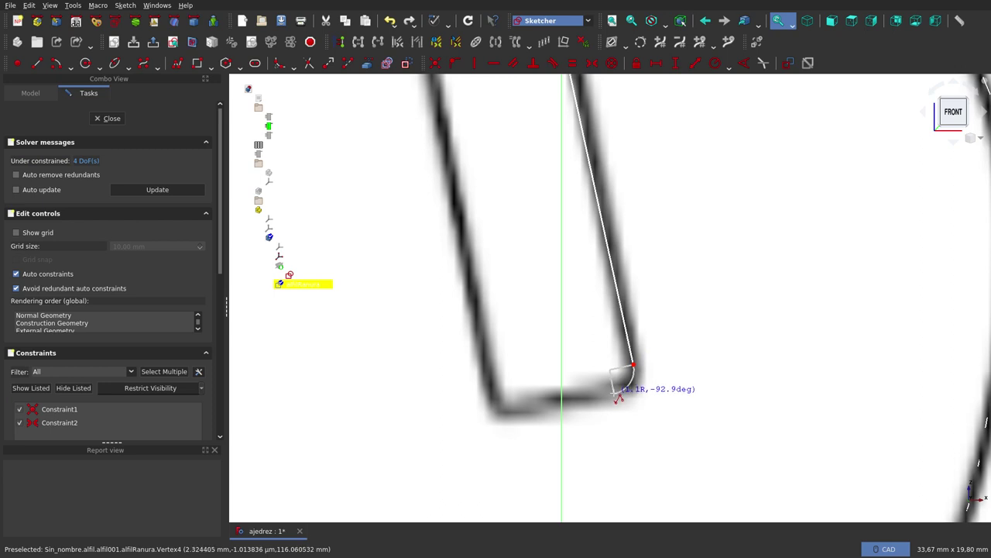
{"action": "left_click", "coordinate": [615, 395]}
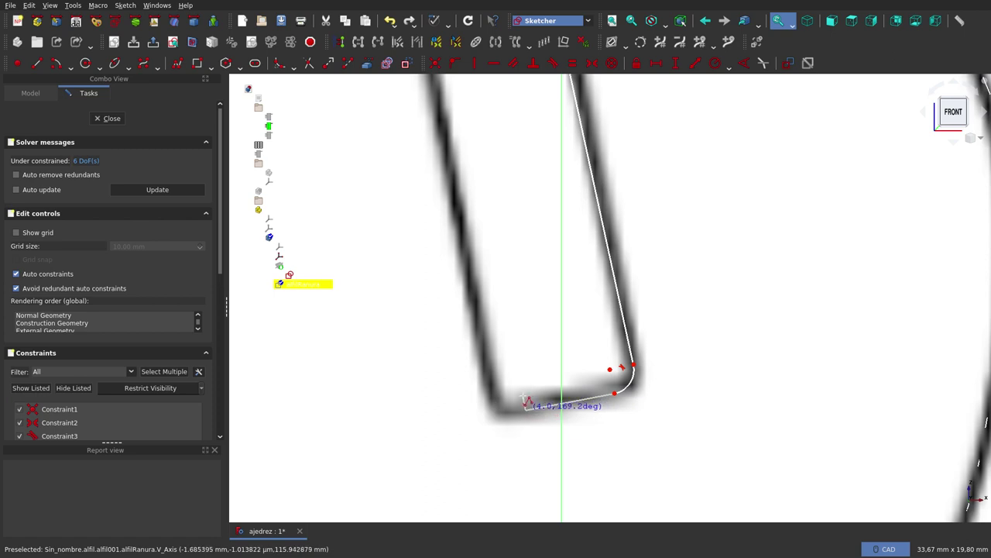
{"action": "left_click", "coordinate": [525, 408]}
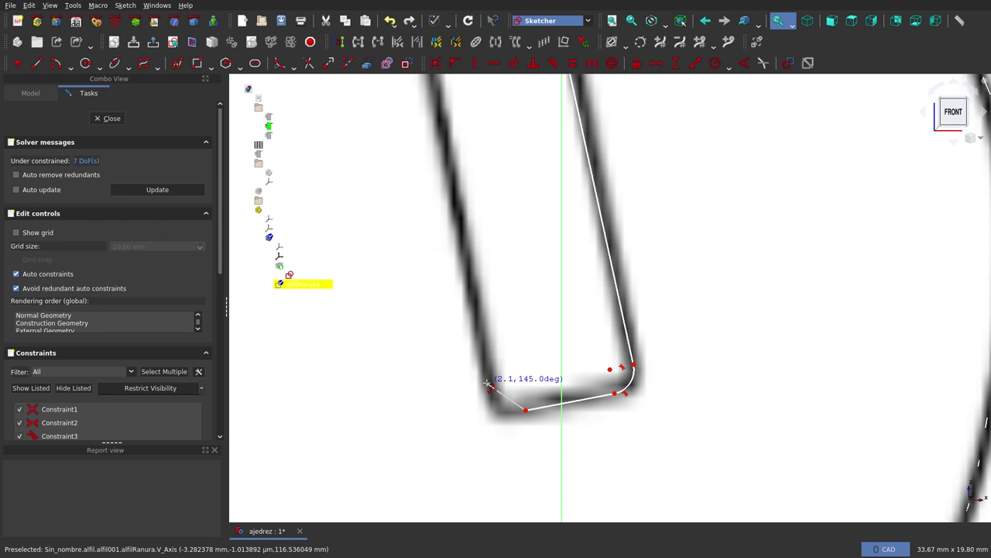
{"action": "key", "text": "m"}
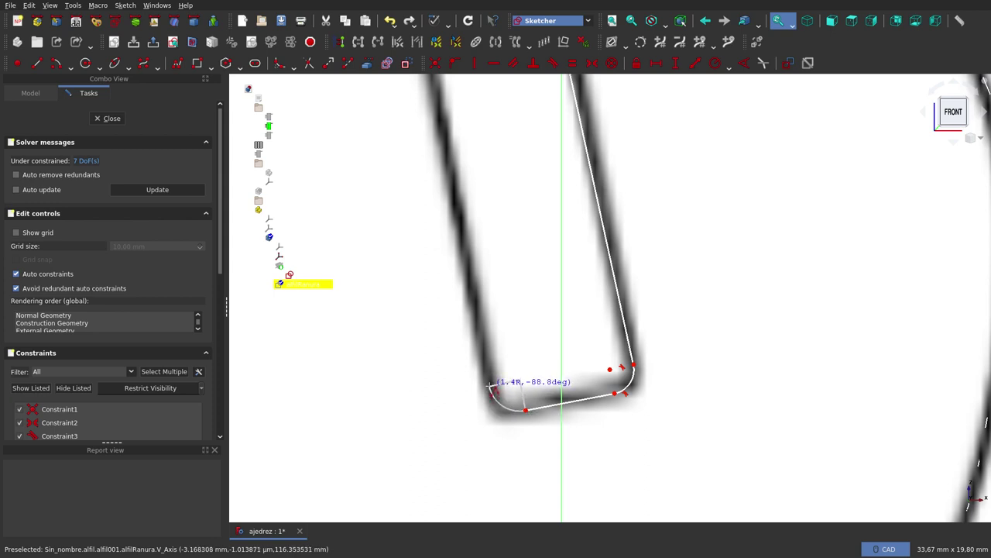
{"action": "left_click", "coordinate": [490, 384]}
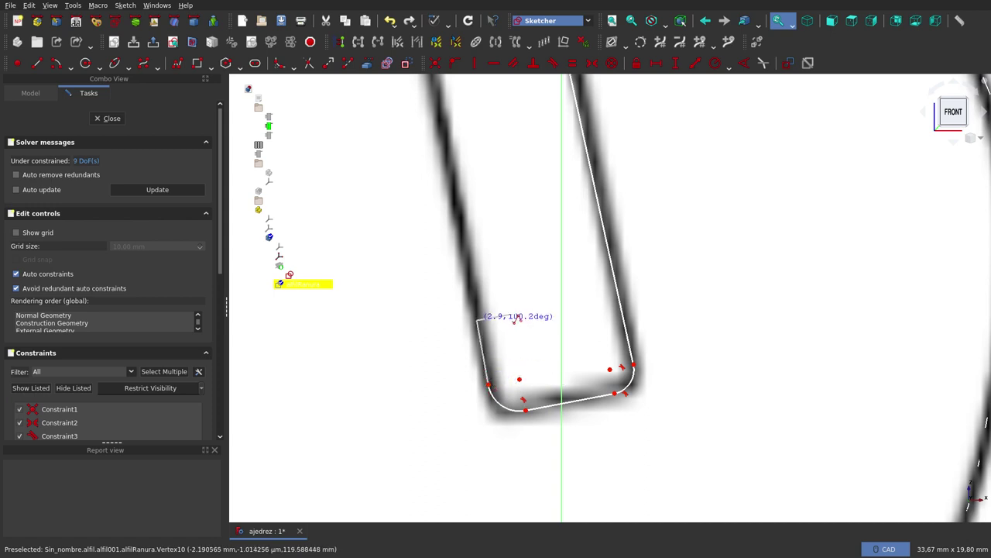
Draw the slot's left side up to the top and close the outline at its start point.
{"action": "scroll", "coordinate": [514, 318], "scroll_direction": "down", "scroll_amount": 5}
{"action": "scroll", "coordinate": [505, 317], "scroll_direction": "up", "scroll_amount": 3}
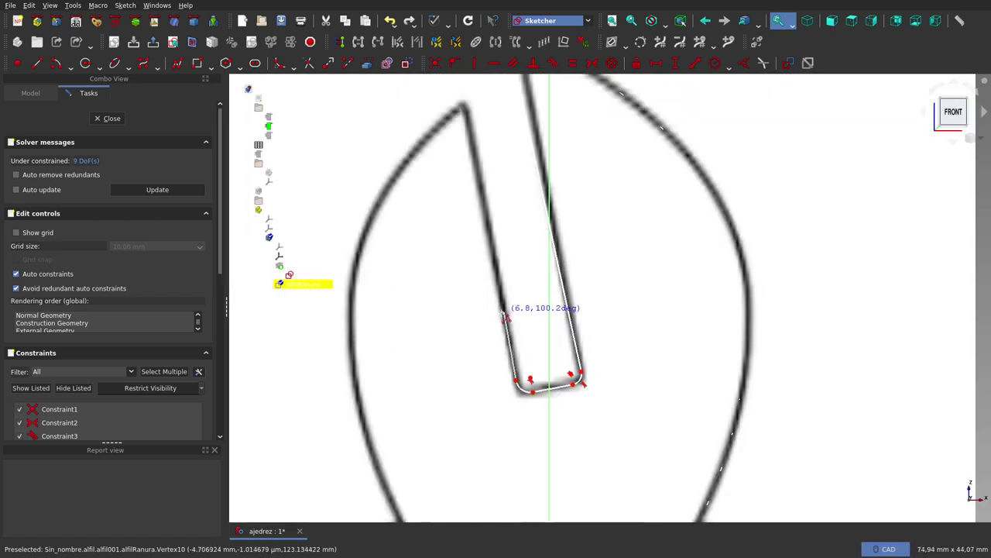
{"action": "scroll", "coordinate": [505, 318], "scroll_direction": "down", "scroll_amount": 2}
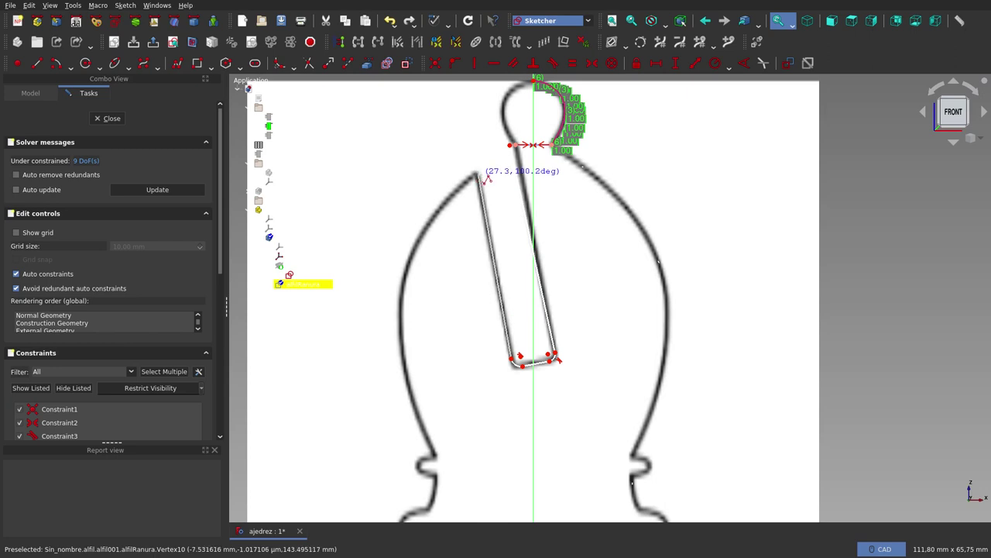
{"action": "scroll", "coordinate": [482, 178], "scroll_direction": "up", "scroll_amount": 5}
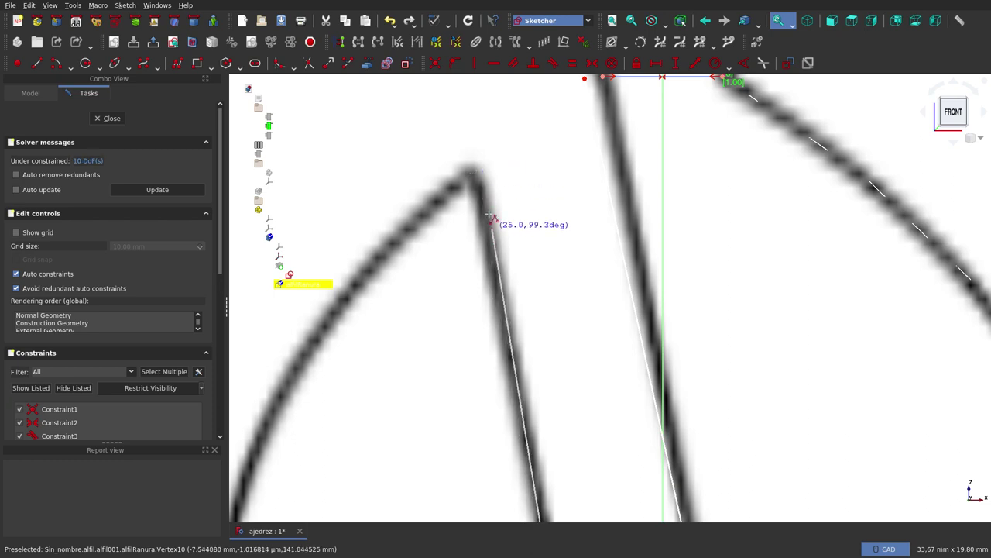
{"action": "scroll", "coordinate": [601, 240], "scroll_direction": "down", "scroll_amount": 5}
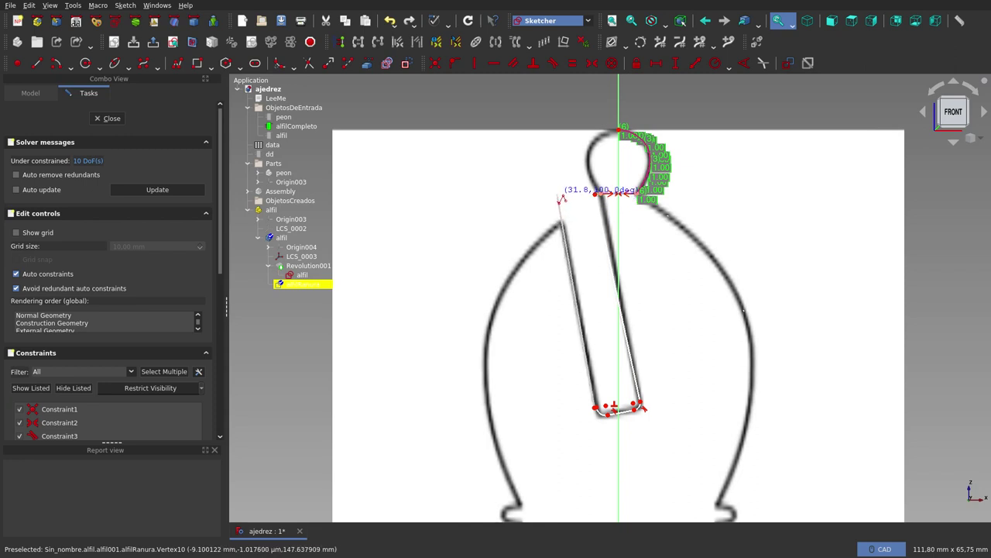
{"action": "left_click", "coordinate": [557, 193]}
{"action": "left_click", "coordinate": [595, 194]}
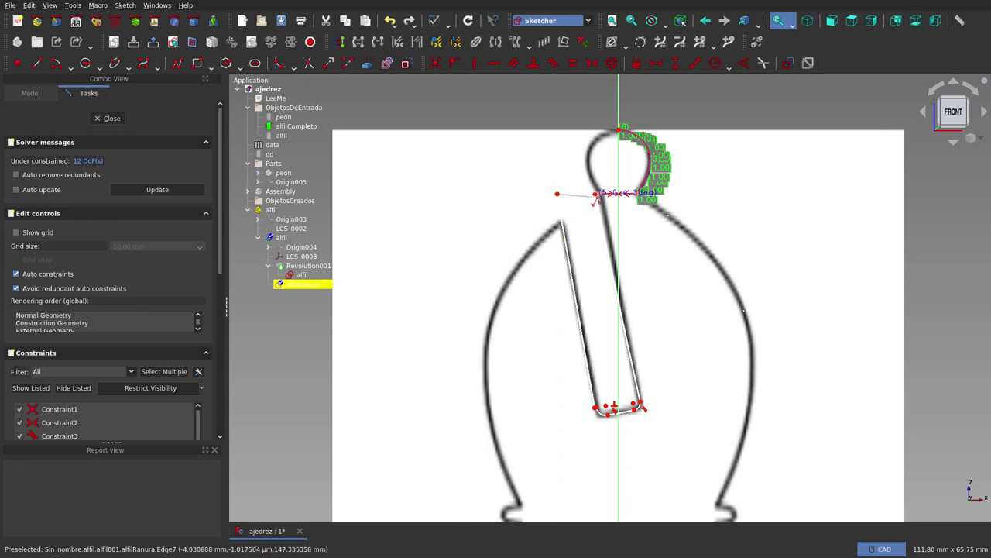
{"action": "scroll", "coordinate": [595, 195], "scroll_direction": "up", "scroll_amount": 8}
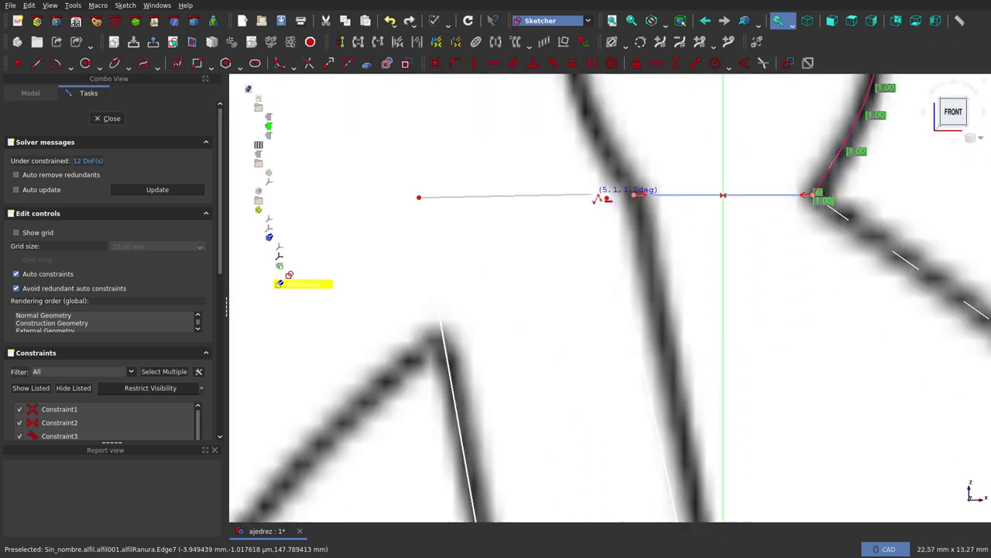
{"action": "scroll", "coordinate": [597, 196], "scroll_direction": "up", "scroll_amount": 3}
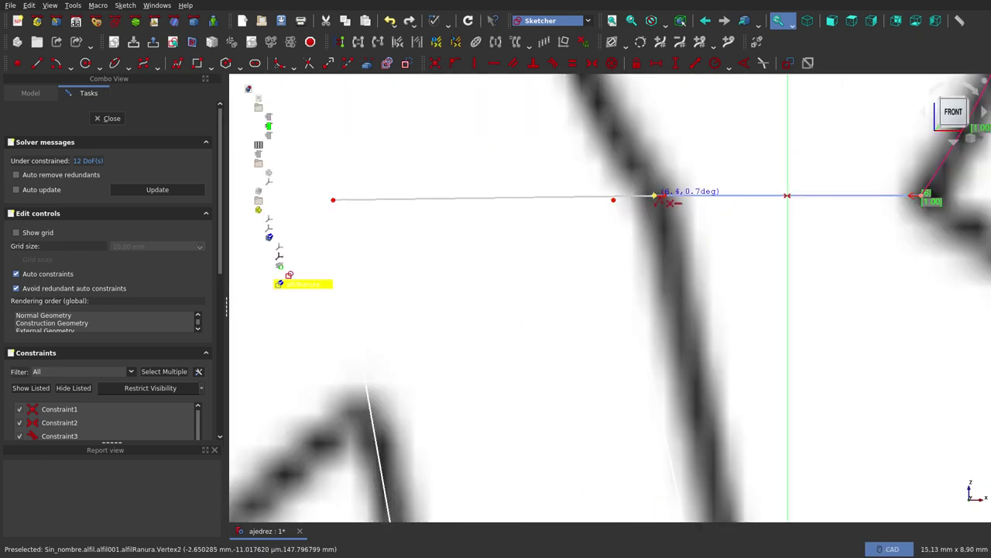
{"action": "left_click", "coordinate": [655, 196]}
{"action": "scroll", "coordinate": [575, 289], "scroll_direction": "down", "scroll_amount": 8}
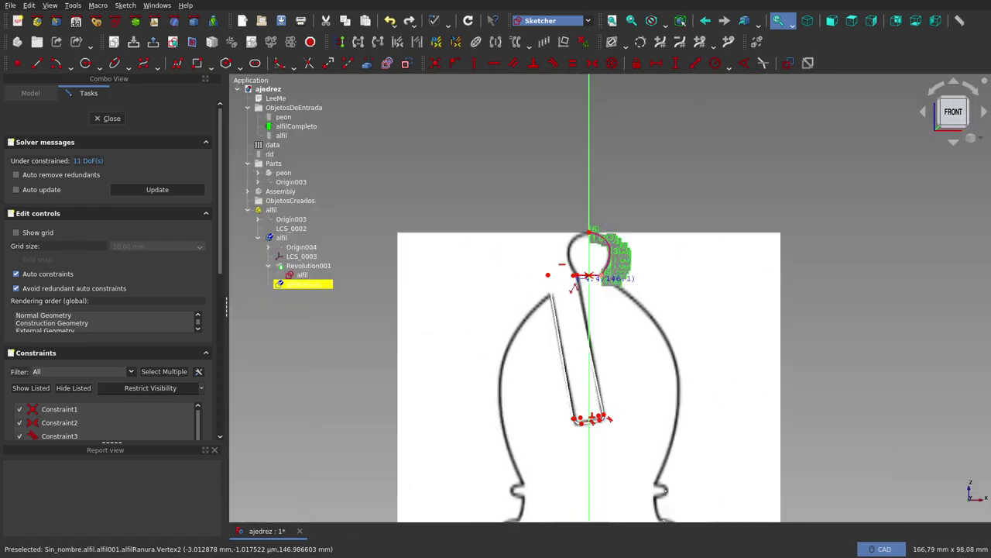
{"action": "scroll", "coordinate": [600, 434], "scroll_direction": "up", "scroll_amount": 6}
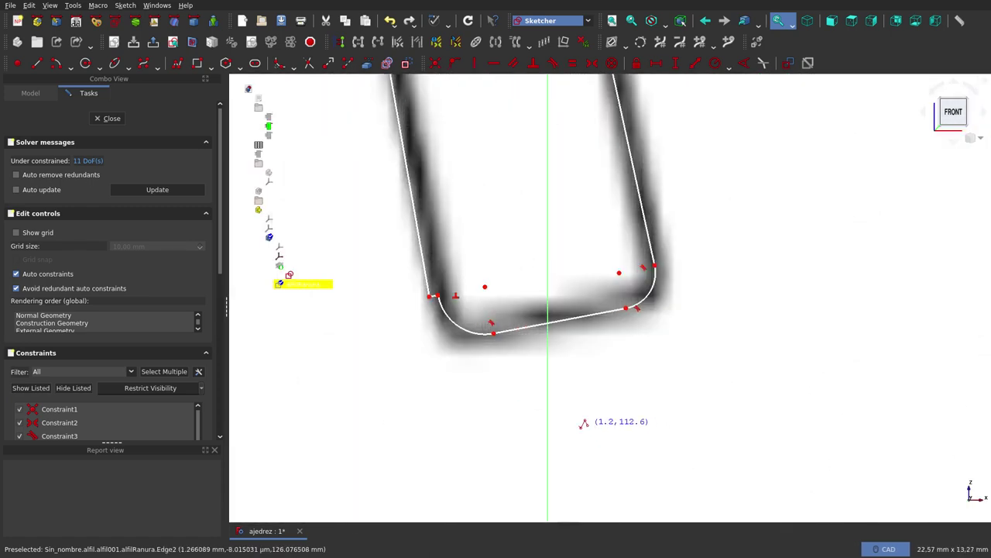
{"action": "right_click", "coordinate": [431, 367]}
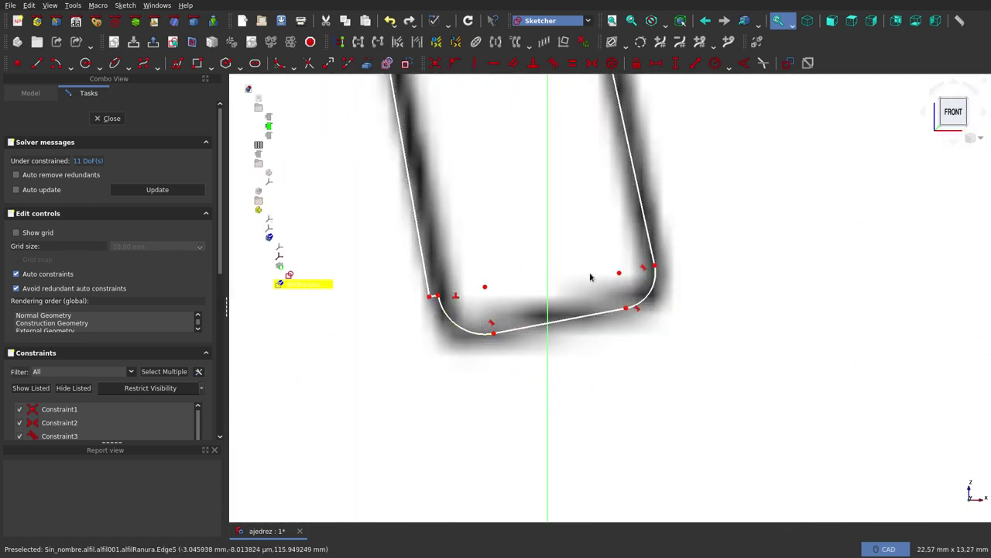
{"action": "scroll", "coordinate": [531, 315], "scroll_direction": "down", "scroll_amount": 3}
{"action": "scroll", "coordinate": [529, 298], "scroll_direction": "up", "scroll_amount": 6}
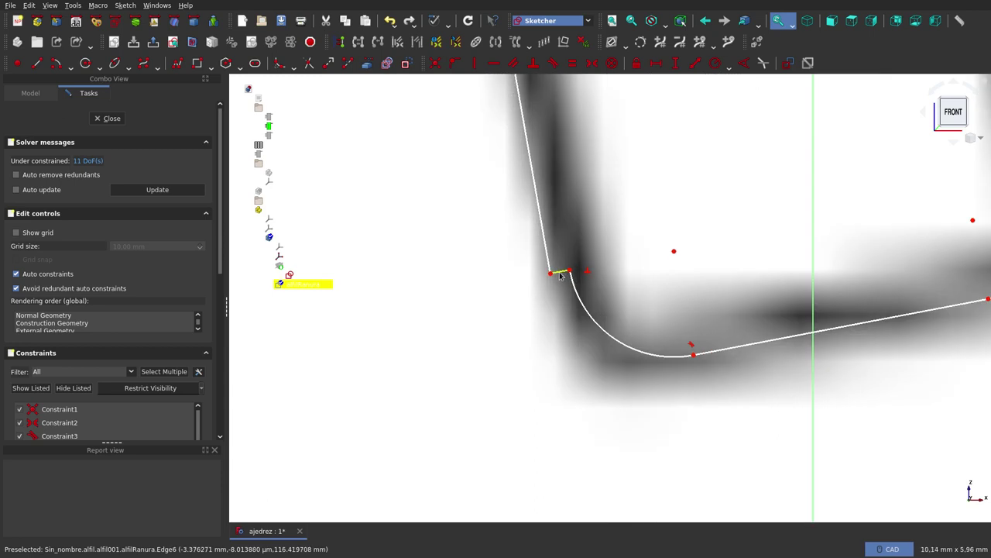
Delete the stray lower-left edge and make the gap's two endpoints coincident.
{"action": "left_click", "coordinate": [560, 275]}
{"action": "key", "text": "Delete"}
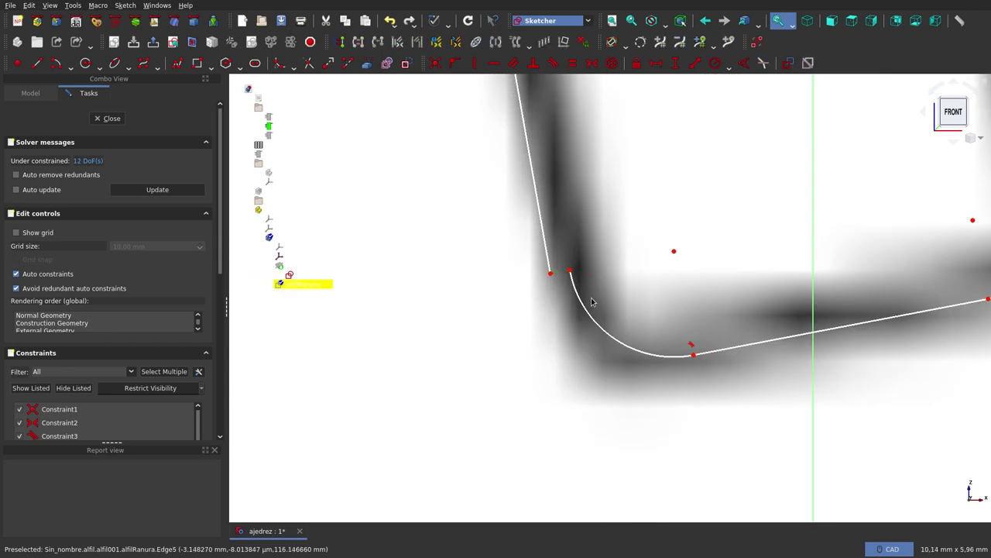
{"action": "left_click", "coordinate": [549, 275]}
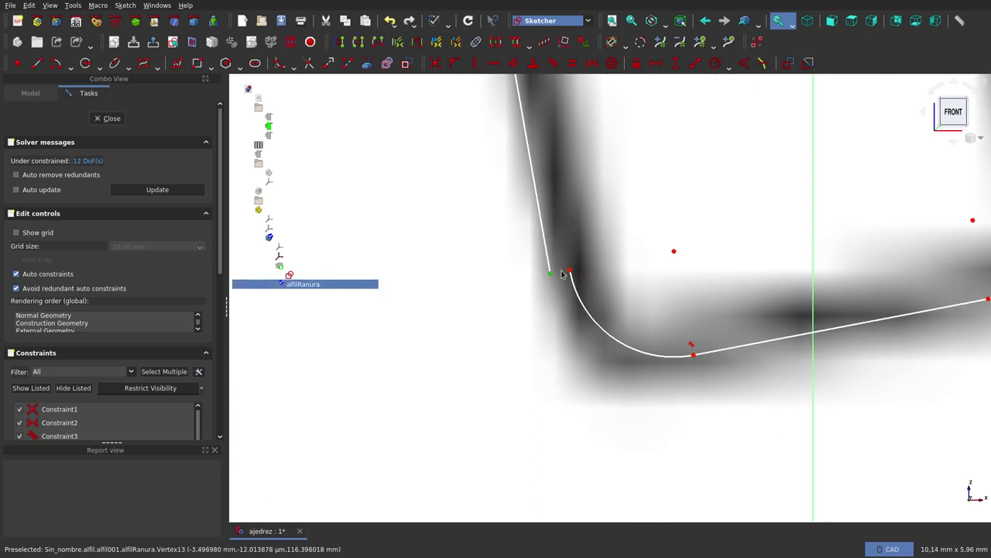
{"action": "left_click", "coordinate": [570, 271]}
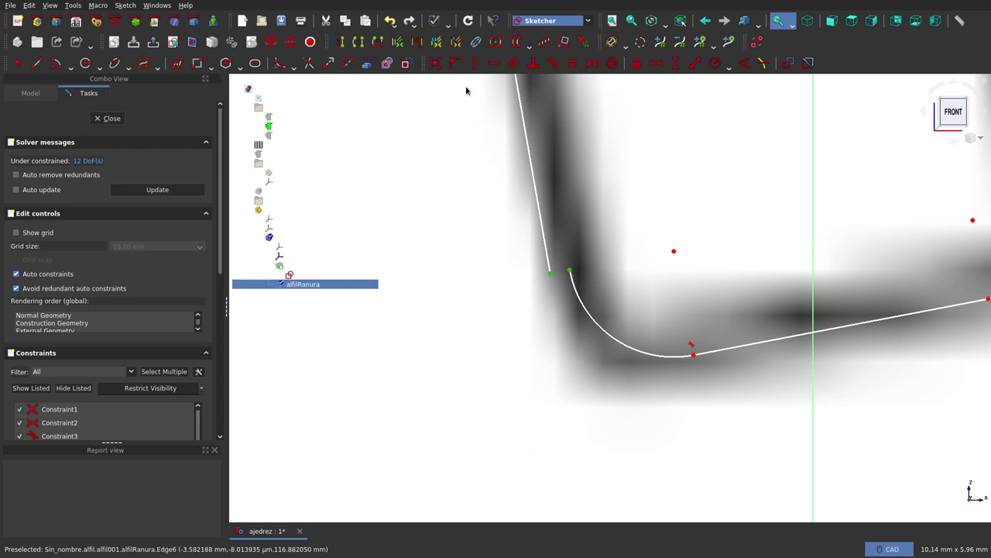
{"action": "left_click", "coordinate": [436, 63]}
{"action": "scroll", "coordinate": [584, 356], "scroll_direction": "down", "scroll_amount": 2}
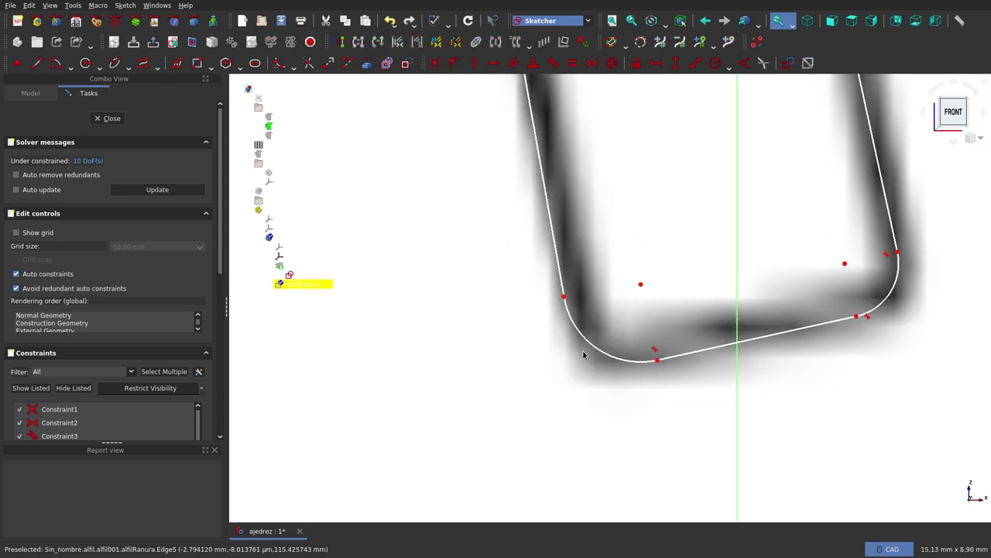
{"action": "scroll", "coordinate": [583, 356], "scroll_direction": "down", "scroll_amount": 5}
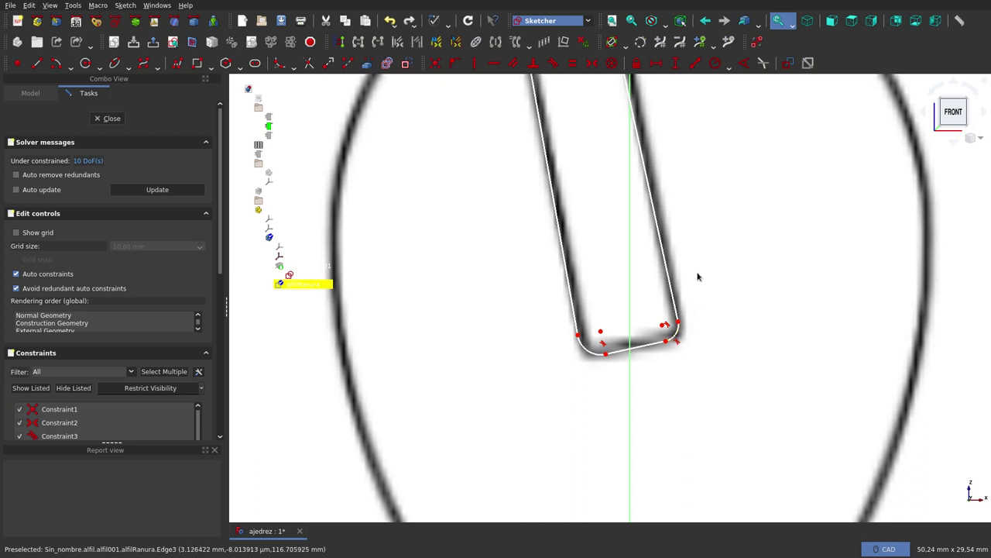
{"action": "scroll", "coordinate": [702, 293], "scroll_direction": "down", "scroll_amount": 3}
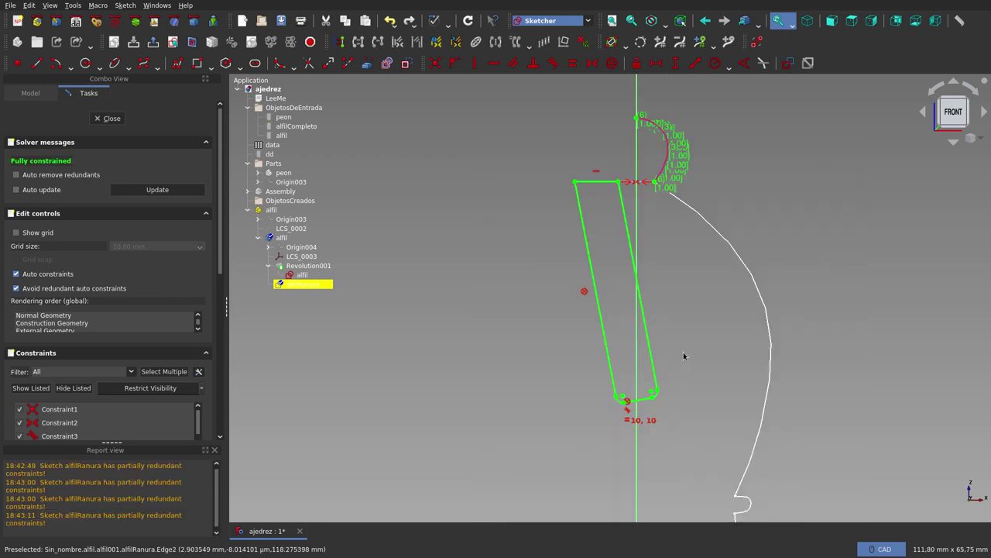
{"action": "scroll", "coordinate": [676, 354], "scroll_direction": "down", "scroll_amount": 3}
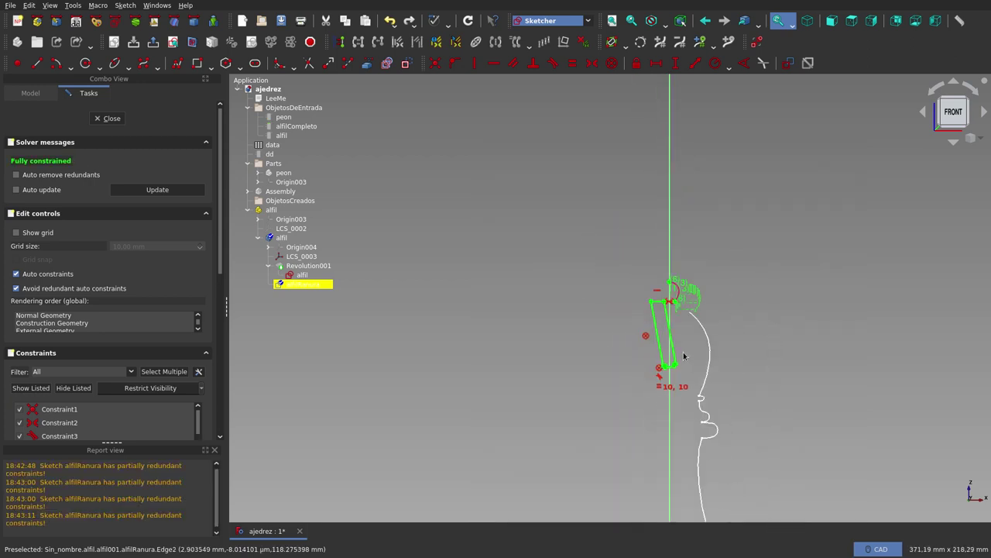
{"action": "scroll", "coordinate": [683, 354], "scroll_direction": "up", "scroll_amount": 3}
{"action": "scroll", "coordinate": [683, 354], "scroll_direction": "down", "scroll_amount": 4}
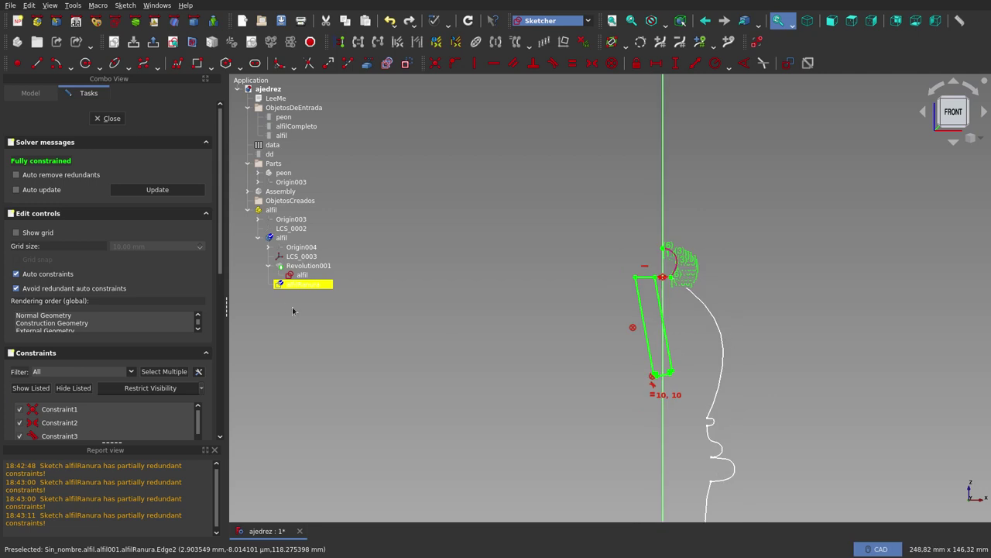
Close the alfilRanura sketch, leave Revolution001 hidden, and make the alfil body active.
{"action": "left_click", "coordinate": [109, 118]}
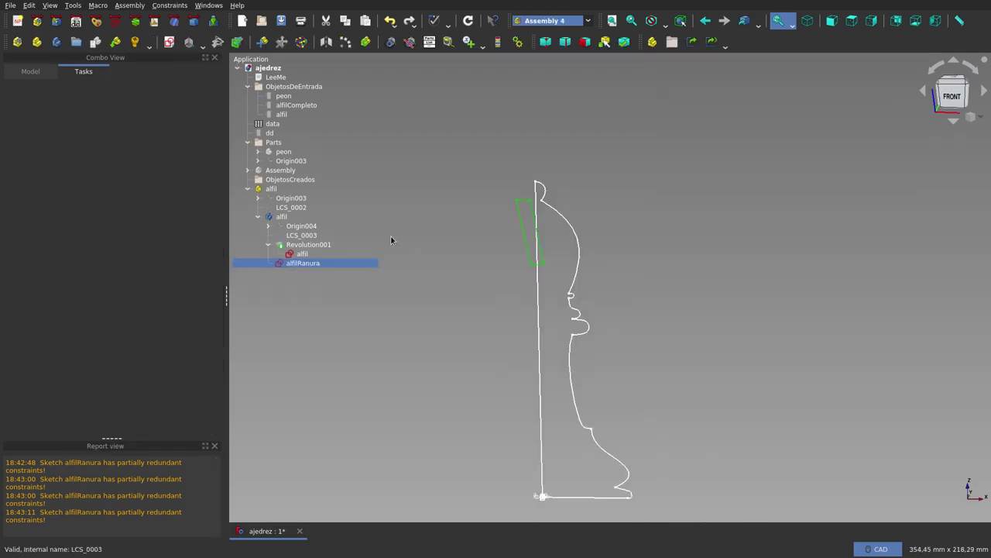
{"action": "left_click", "coordinate": [310, 245]}
{"action": "key", "text": "space"}
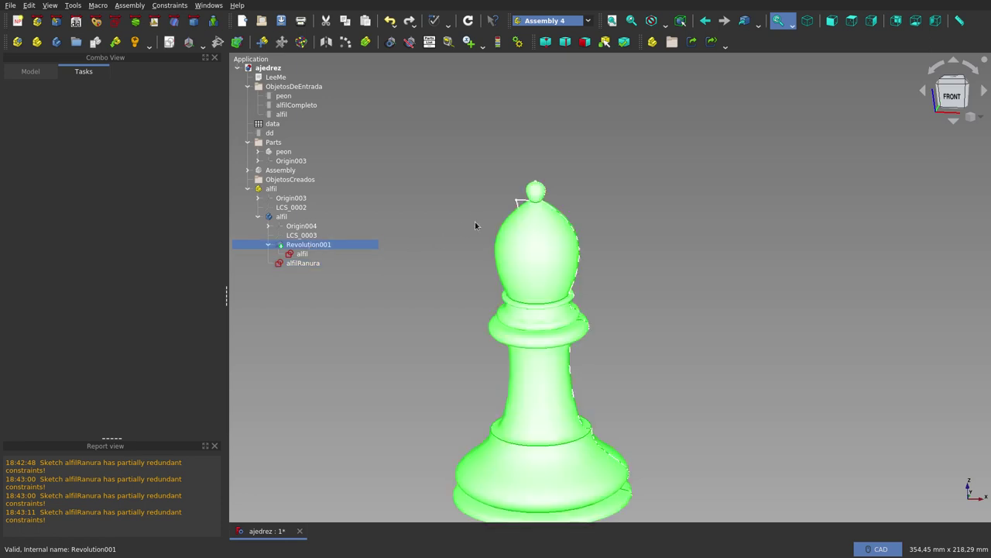
{"action": "key", "text": "space"}
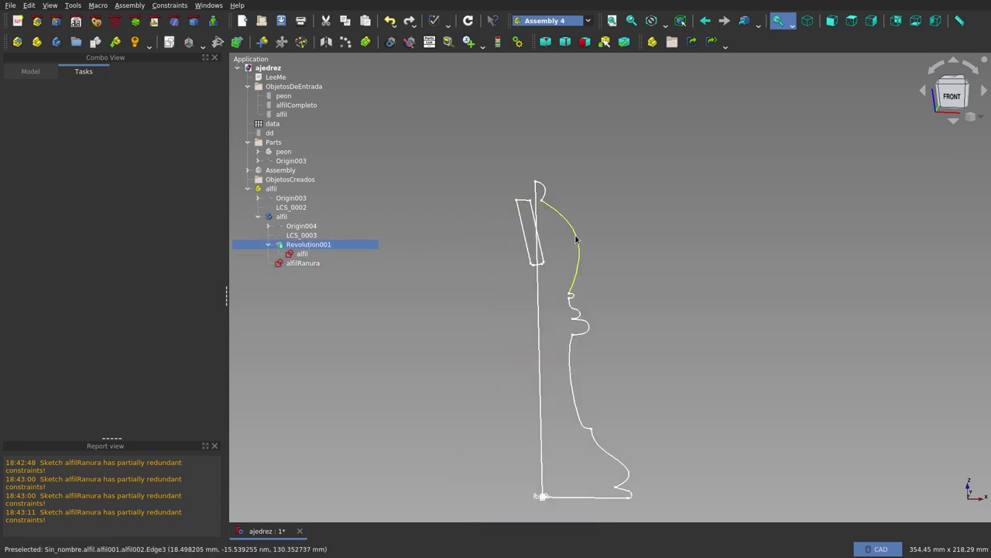
{"action": "left_click", "coordinate": [310, 264]}
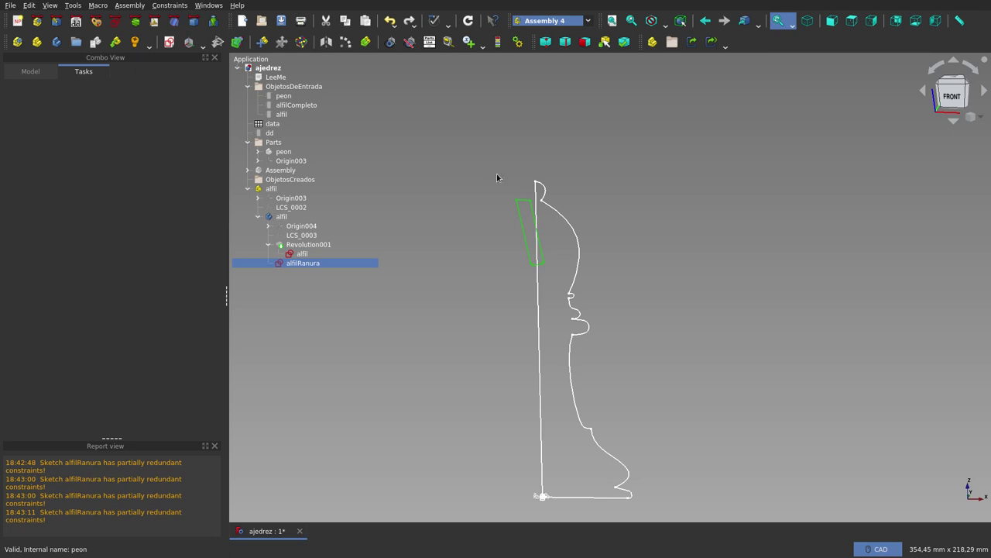
{"action": "double_click", "coordinate": [283, 217]}
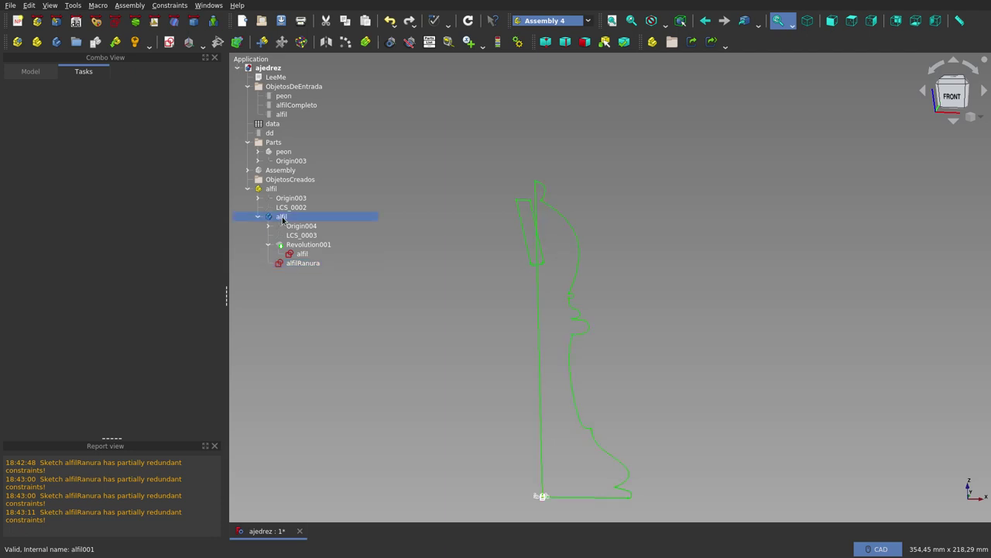
Pocket alfilRanura with Type 'Through all' and 'Symmetric to plane' enabled.
{"action": "left_click", "coordinate": [493, 244]}
{"action": "left_click", "coordinate": [316, 263]}
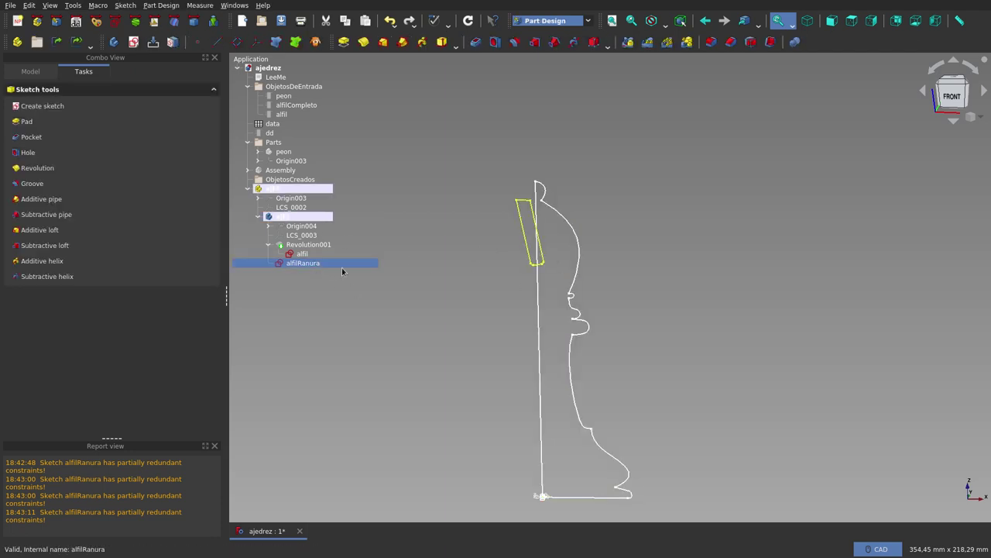
{"action": "left_click", "coordinate": [476, 43]}
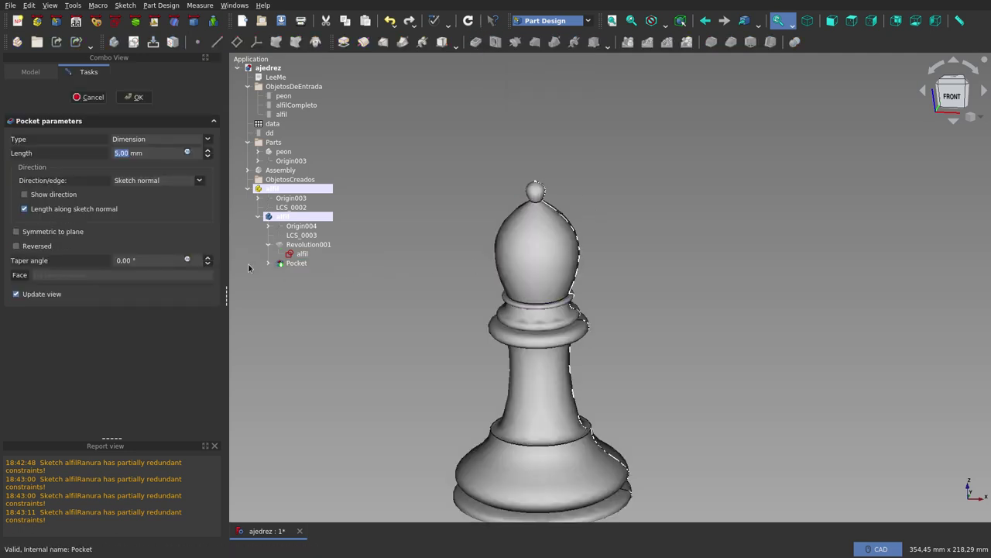
{"action": "left_click", "coordinate": [172, 140]}
{"action": "left_click", "coordinate": [170, 153]}
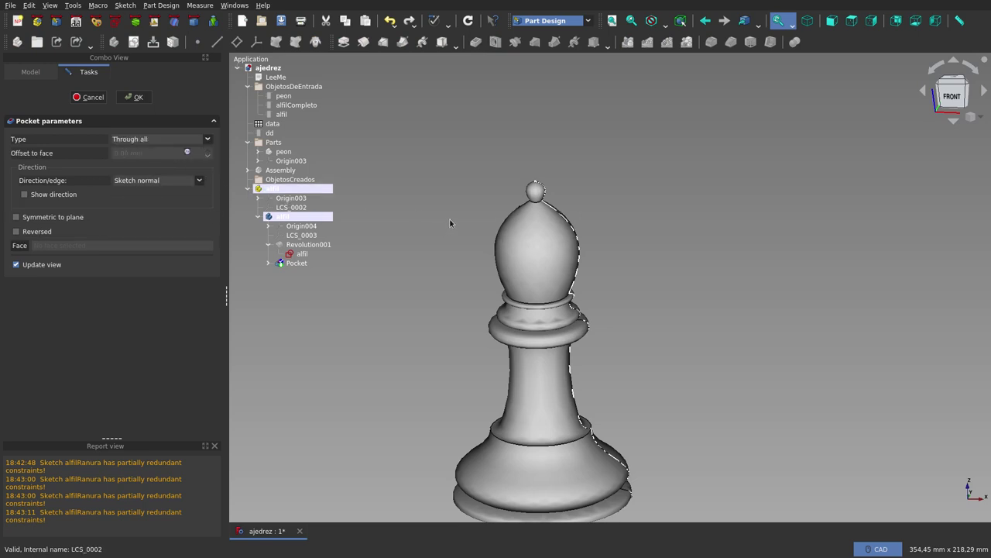
{"action": "right_click", "coordinate": [466, 181]}
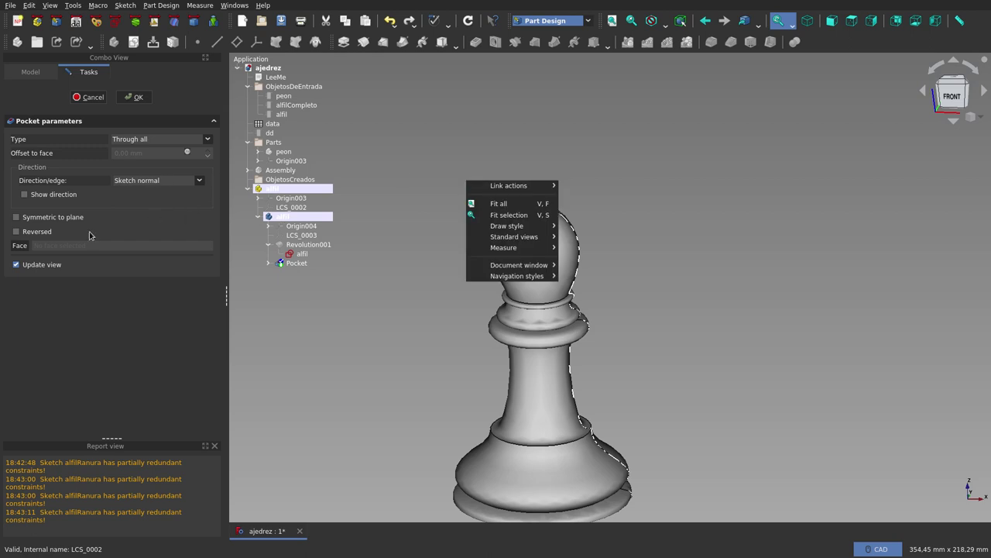
{"action": "left_click", "coordinate": [17, 220]}
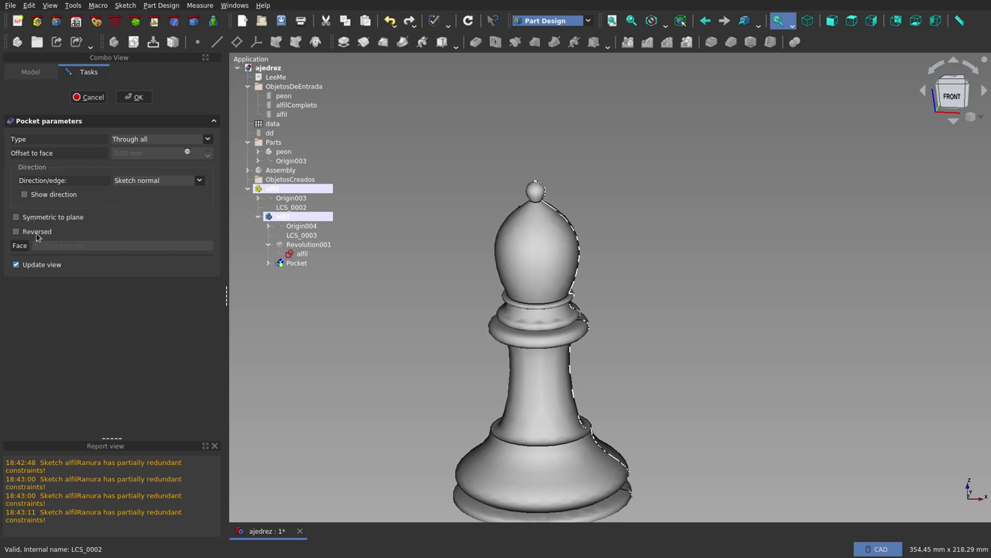
{"action": "left_click", "coordinate": [17, 218]}
{"action": "scroll", "coordinate": [542, 230], "scroll_direction": "down", "scroll_amount": 5}
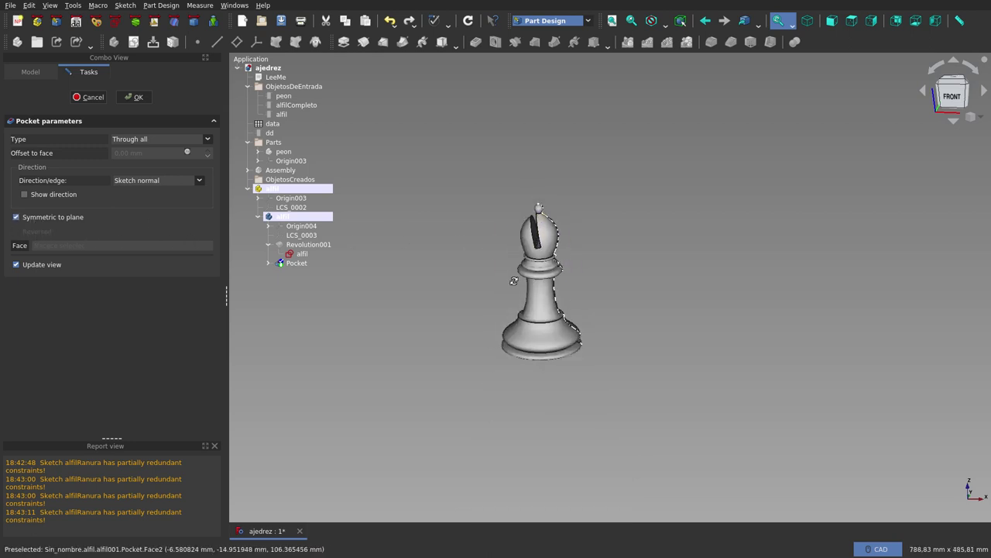
{"action": "mouse_move", "coordinate": [573, 240]}
{"action": "middle_mouse_down"}
{"action": "mouse_move", "coordinate": [597, 258]}
{"action": "mouse_move", "coordinate": [481, 281]}
{"action": "middle_mouse_up"}
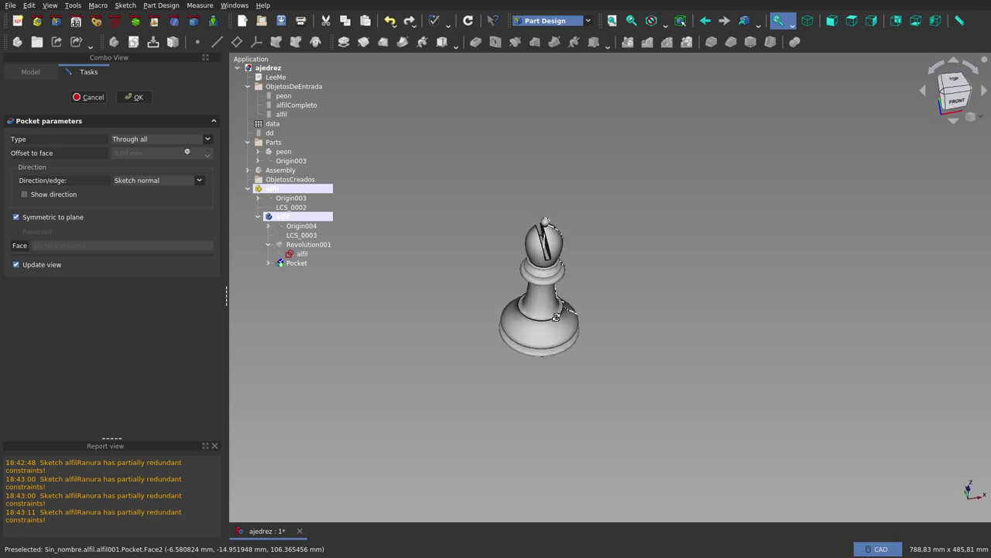
{"action": "left_click", "coordinate": [138, 98]}
Orbit and zoom around the bishop to inspect the slot cut through its head.
{"action": "left_click", "coordinate": [310, 256]}
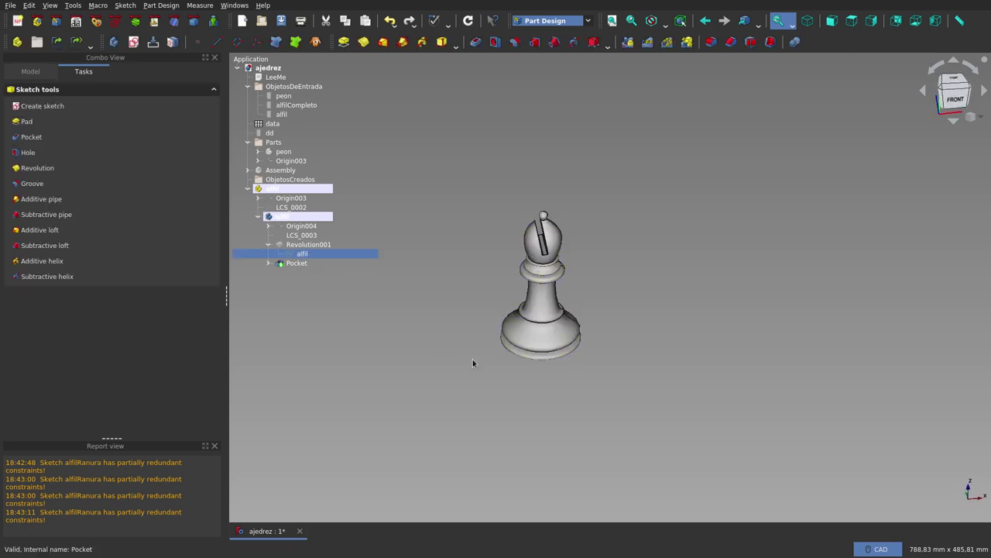
{"action": "mouse_move", "coordinate": [471, 361]}
{"action": "middle_mouse_down"}
{"action": "mouse_move", "coordinate": [473, 312]}
{"action": "mouse_move", "coordinate": [400, 308]}
{"action": "mouse_move", "coordinate": [399, 337]}
{"action": "middle_mouse_up"}
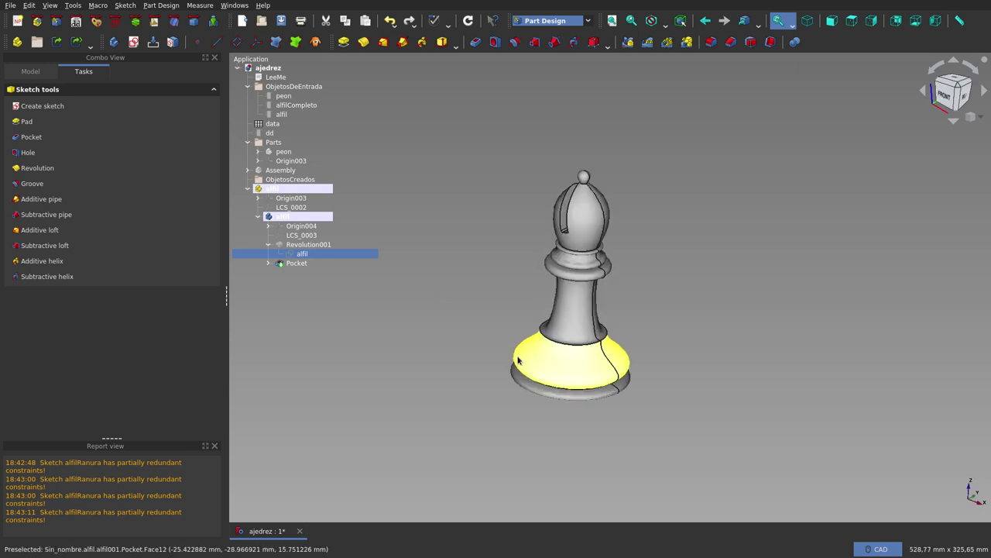
{"action": "scroll", "coordinate": [586, 380], "scroll_direction": "up", "scroll_amount": 3}
{"action": "scroll", "coordinate": [586, 395], "scroll_direction": "up", "scroll_amount": 2}
{"action": "scroll", "coordinate": [611, 314], "scroll_direction": "up", "scroll_amount": 2}
{"action": "scroll", "coordinate": [611, 314], "scroll_direction": "down", "scroll_amount": 1}
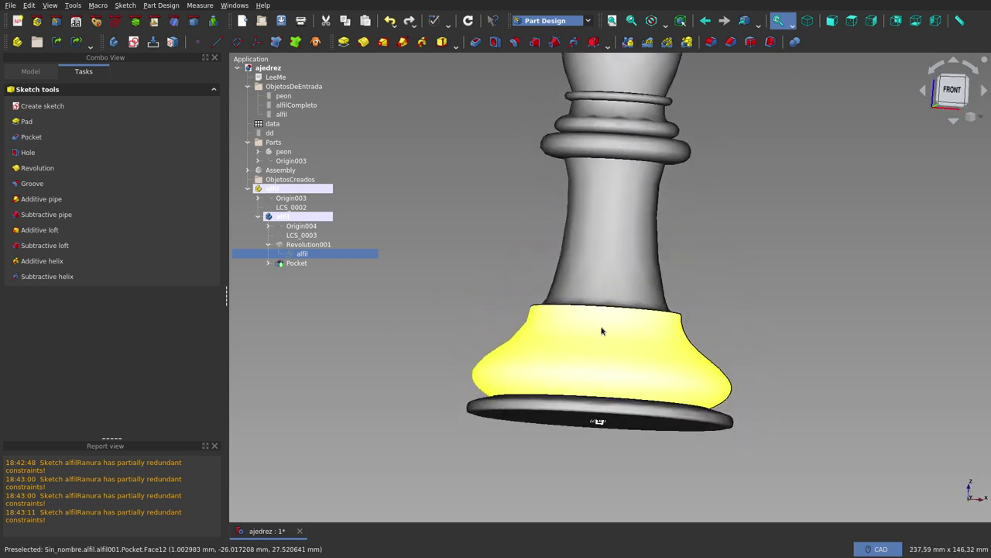
{"action": "scroll", "coordinate": [602, 331], "scroll_direction": "down", "scroll_amount": 3}
{"action": "scroll", "coordinate": [560, 267], "scroll_direction": "up", "scroll_amount": 2}
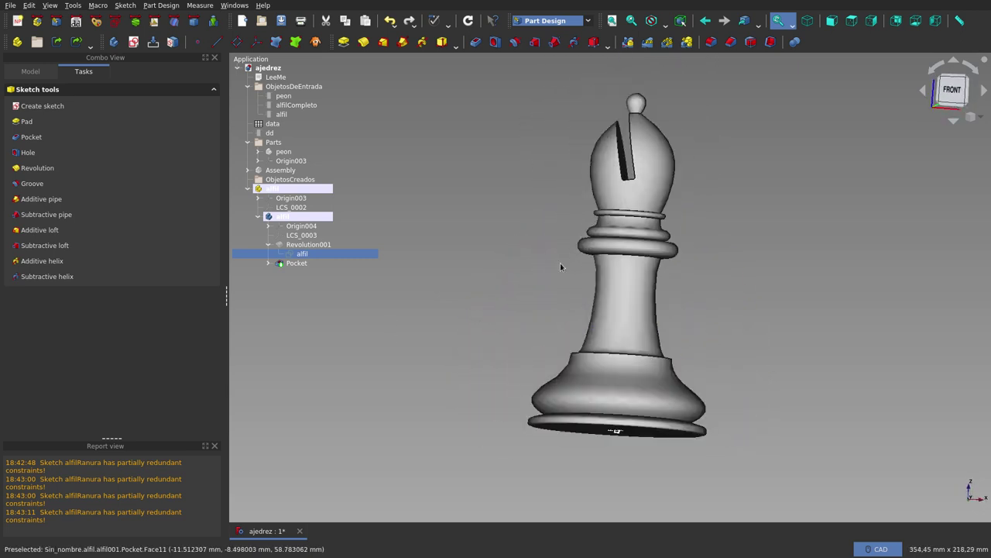
{"action": "mouse_move", "coordinate": [578, 305]}
{"action": "middle_mouse_down"}
{"action": "mouse_move", "coordinate": [457, 377]}
{"action": "mouse_move", "coordinate": [581, 298]}
{"action": "mouse_move", "coordinate": [561, 335]}
{"action": "mouse_move", "coordinate": [334, 354]}
{"action": "mouse_move", "coordinate": [578, 317]}
{"action": "mouse_move", "coordinate": [586, 295]}
{"action": "mouse_move", "coordinate": [599, 331]}
{"action": "mouse_move", "coordinate": [670, 314]}
{"action": "mouse_move", "coordinate": [471, 315]}
{"action": "mouse_move", "coordinate": [376, 346]}
{"action": "mouse_move", "coordinate": [495, 321]}
{"action": "mouse_move", "coordinate": [664, 333]}
{"action": "mouse_move", "coordinate": [472, 324]}
{"action": "middle_mouse_up"}
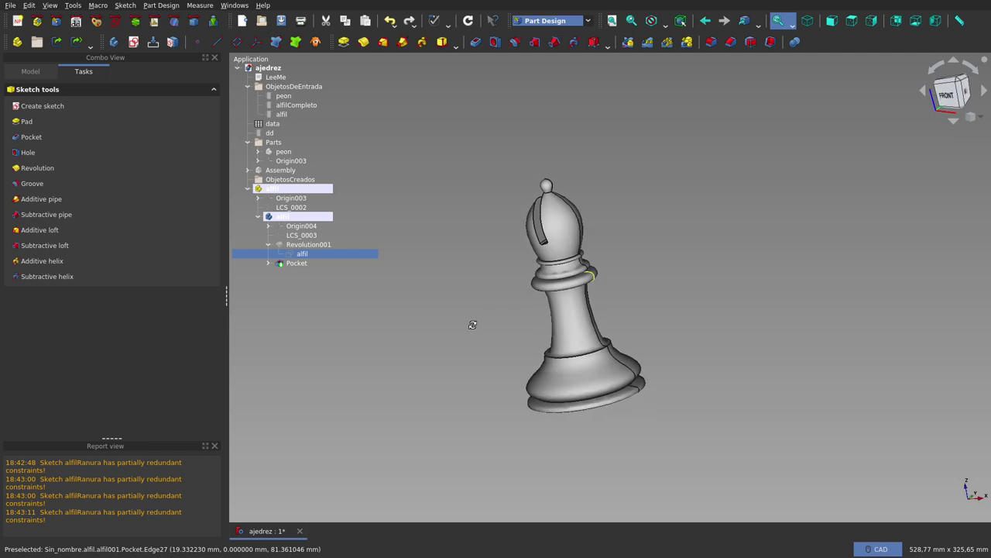
{"action": "scroll", "coordinate": [563, 317], "scroll_direction": "down", "scroll_amount": 4}
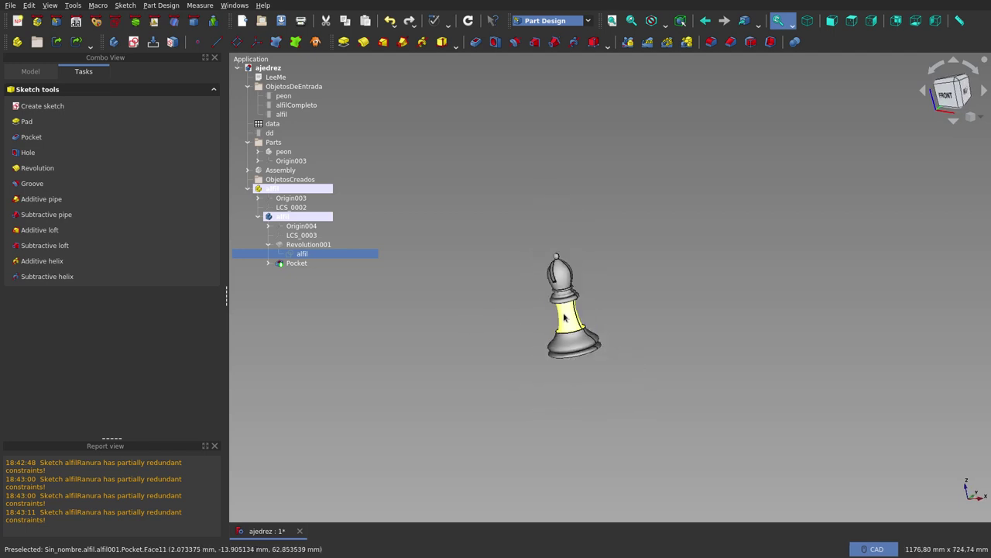
{"action": "scroll", "coordinate": [564, 317], "scroll_direction": "up", "scroll_amount": 5}
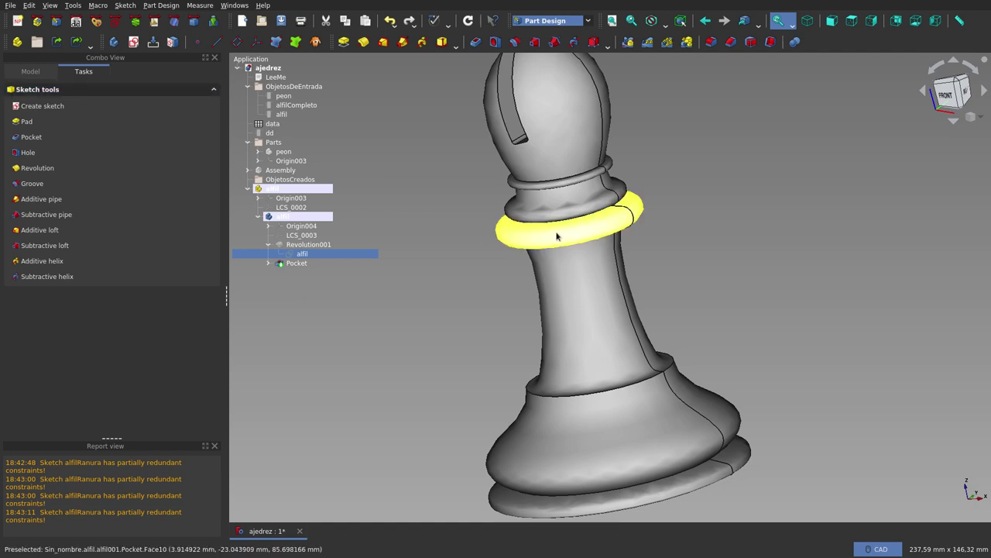
{"action": "scroll", "coordinate": [698, 280], "scroll_direction": "down", "scroll_amount": 2}
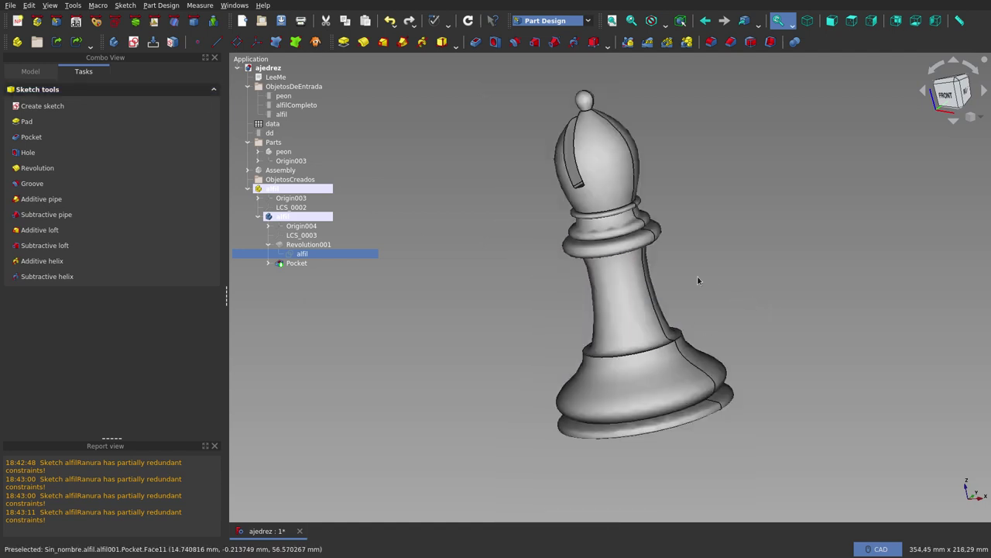
{"action": "mouse_move", "coordinate": [673, 394]}
{"action": "middle_mouse_down"}
{"action": "mouse_move", "coordinate": [636, 309]}
{"action": "mouse_move", "coordinate": [726, 330]}
{"action": "middle_mouse_up"}
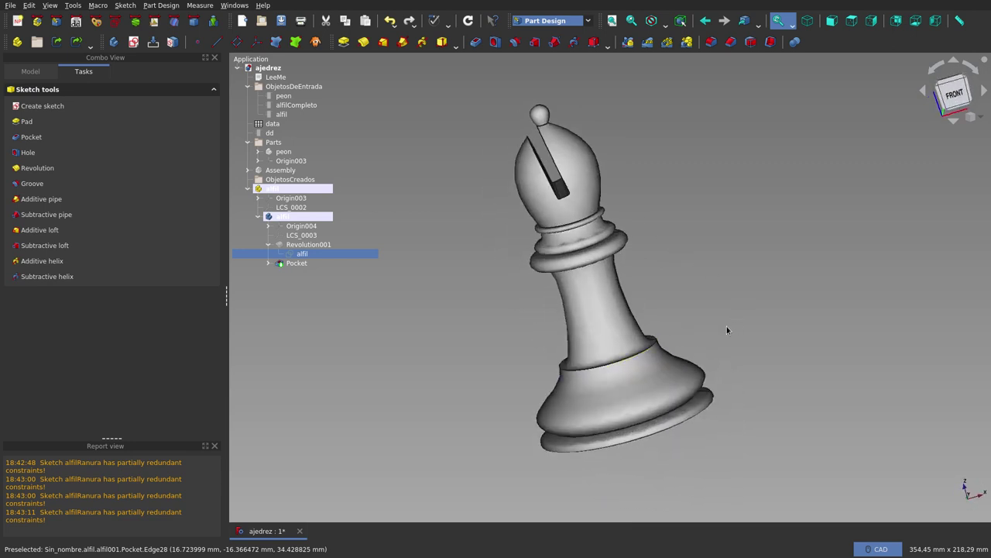
Deactivate the alfil body, collapse the Parts group and clear the selection.
{"action": "double_click", "coordinate": [281, 217]}
{"action": "left_click", "coordinate": [283, 193]}
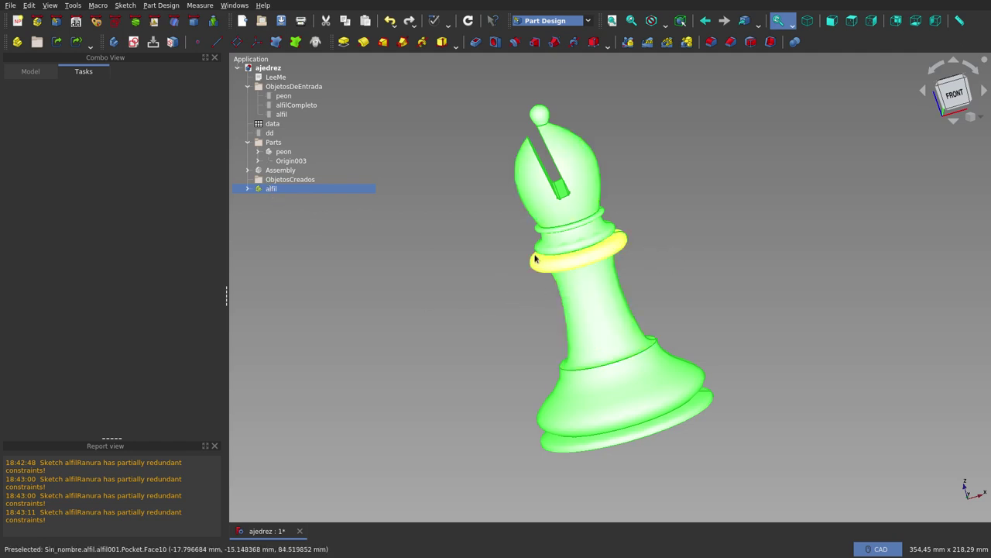
{"action": "left_click", "coordinate": [248, 142]}
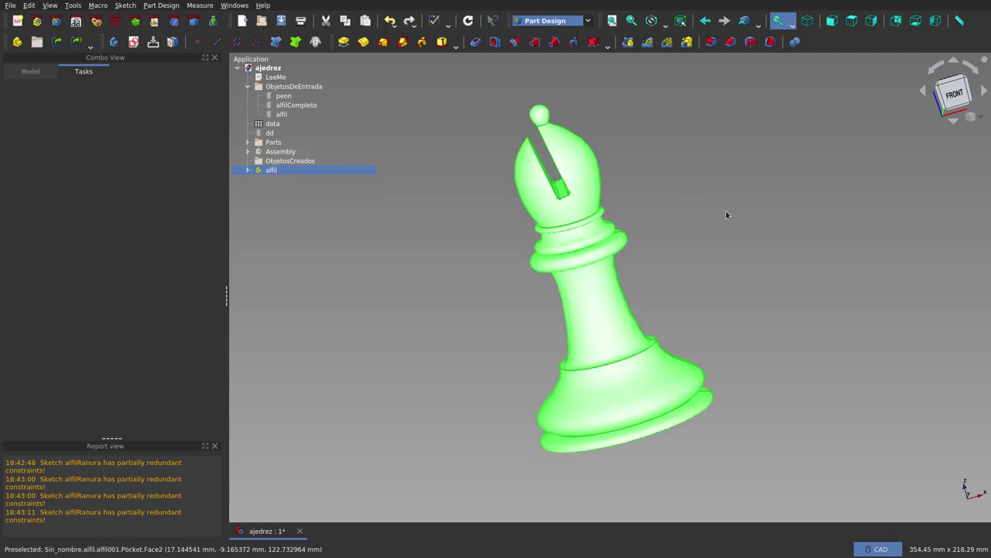
{"action": "left_click", "coordinate": [750, 203]}
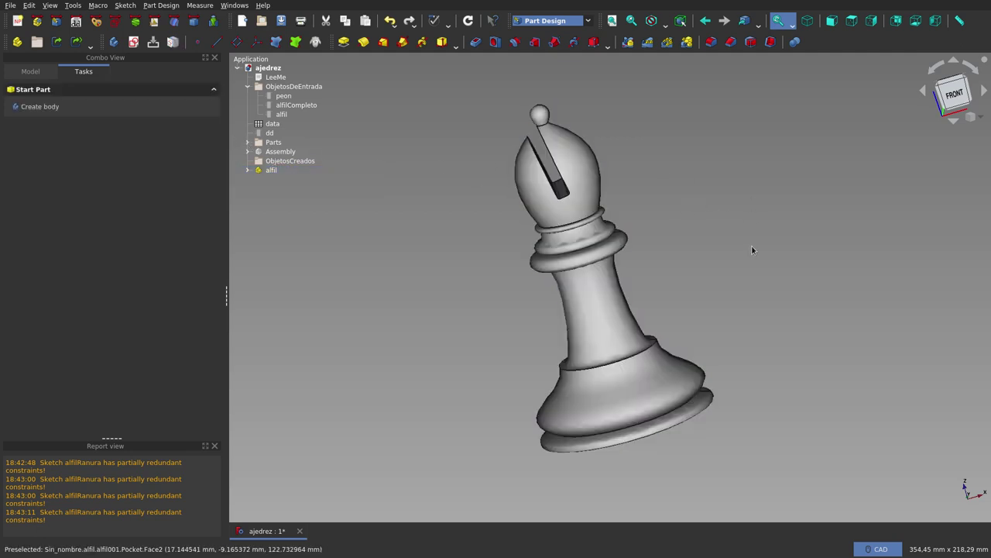